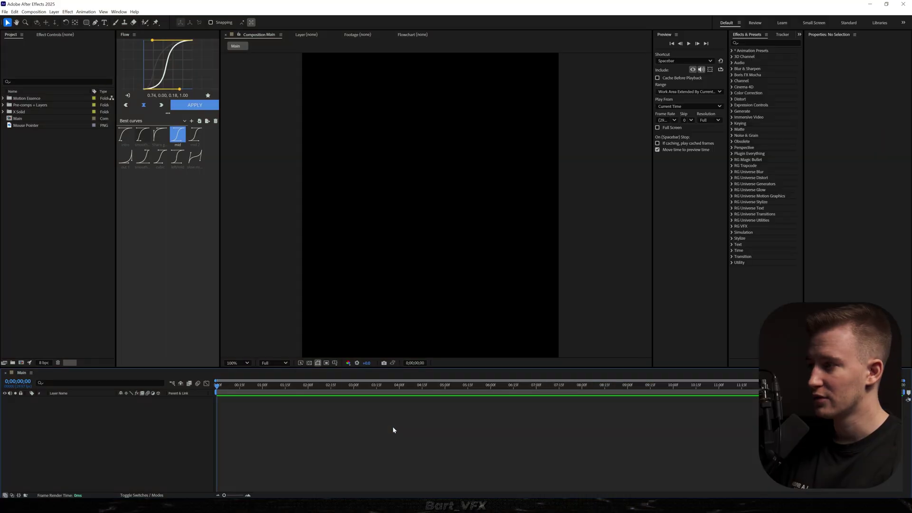
Step: Draw a yellow rounded rectangle about 687 by 509 pixels, with its anchor point centred, and centre it in the composition
{"action": "key", "text": "ctrl+k"}
{"action": "key", "text": "Escape"}
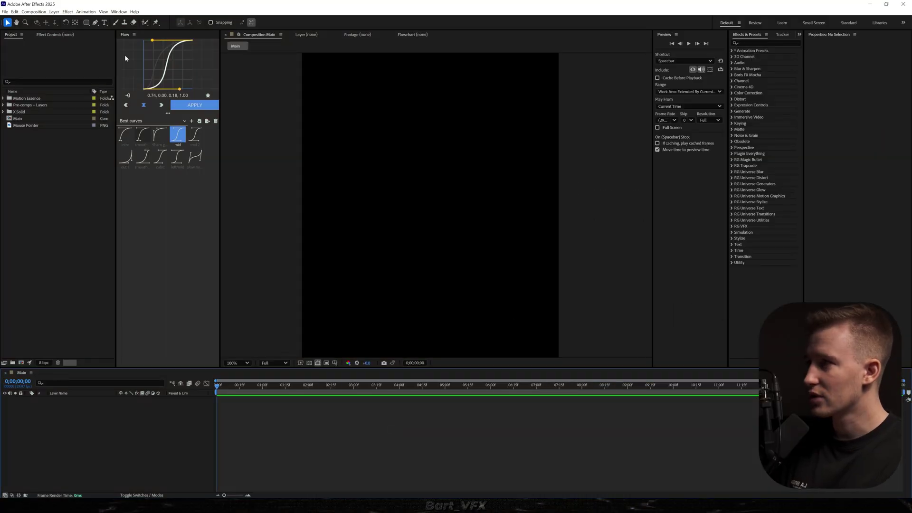
{"action": "left_click", "coordinate": [86, 23]}
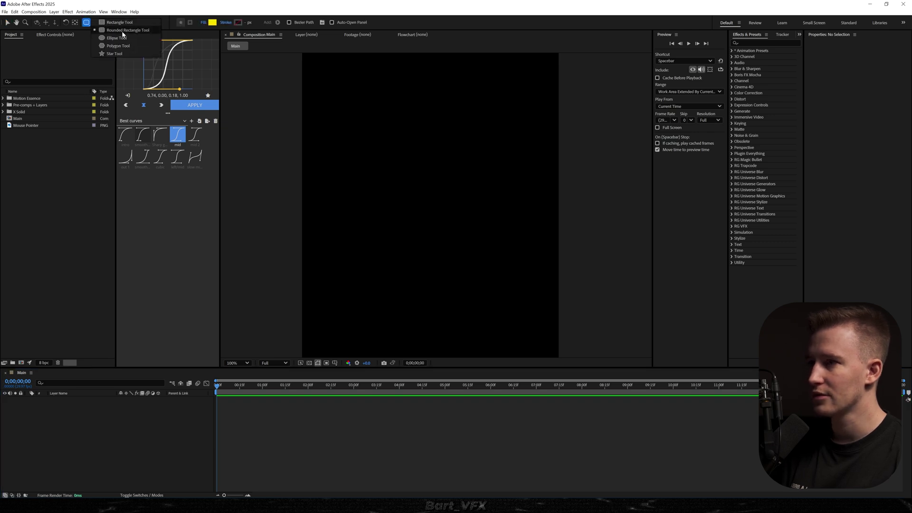
{"action": "left_click", "coordinate": [123, 31]}
{"action": "left_click_drag", "start_coordinate": [363, 199], "coordinate": [527, 320]}
{"action": "key", "text": "ctrl+alt+Home"}
{"action": "key", "text": "ctrl+Home"}
{"action": "key", "text": "u"}
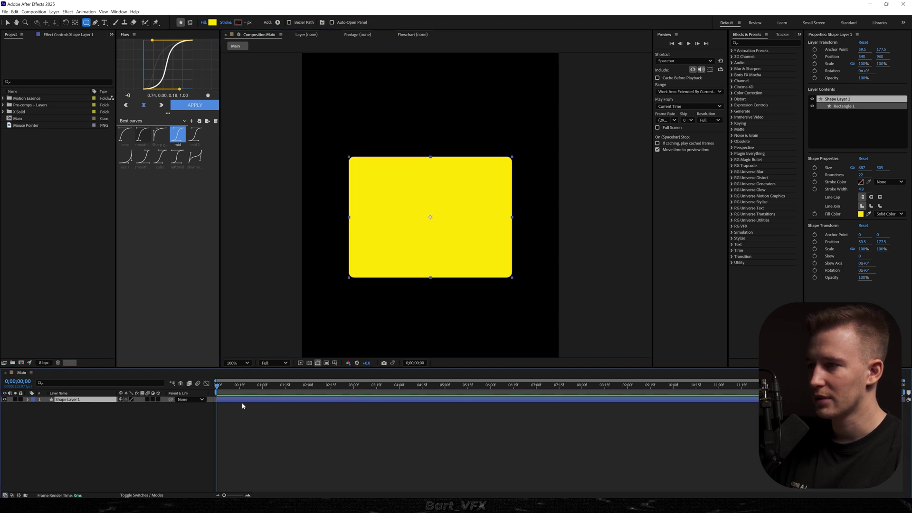
Step: Duplicate the rectangle layer and rename the upper copy Front and the lower one Back
{"action": "key", "text": "ctrl+d"}
{"action": "type", "text": "Front"}
{"action": "key", "text": "Return"}
{"action": "key", "text": "ctrl+Down"}
{"action": "key", "text": "Return"}
{"action": "type", "text": "Back"}
{"action": "key", "text": "Return"}
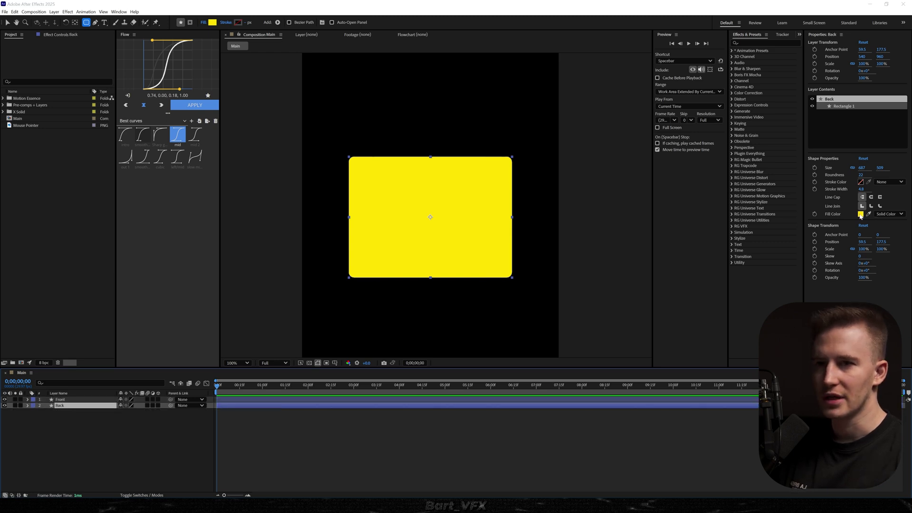
Step: Change the fill colour of the Back rectangle to red
{"action": "left_click", "coordinate": [860, 214]}
{"action": "left_click", "coordinate": [201, 216]}
{"action": "left_click", "coordinate": [254, 216]}
{"action": "left_click", "coordinate": [229, 424]}
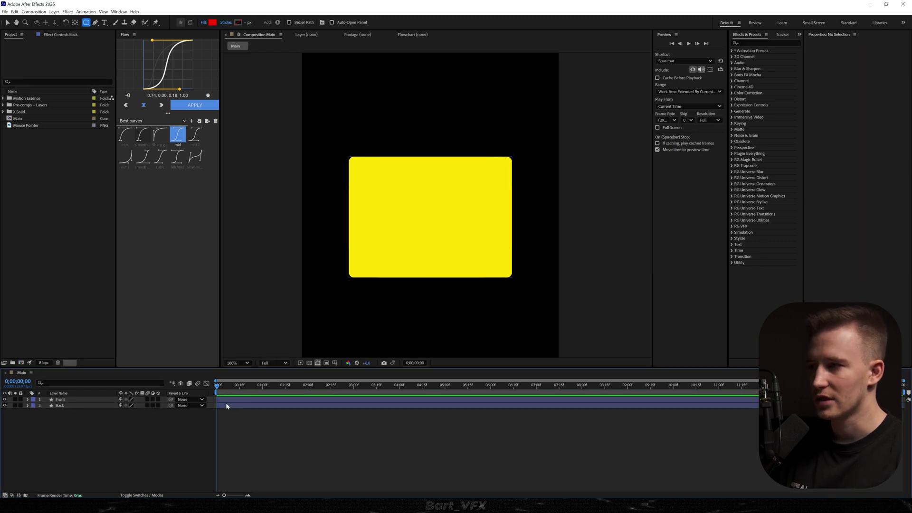
Step: Unlink the Front rectangle's size, reduce its height to about 419, and move it down to the bottom edge of Back
{"action": "left_click", "coordinate": [224, 400]}
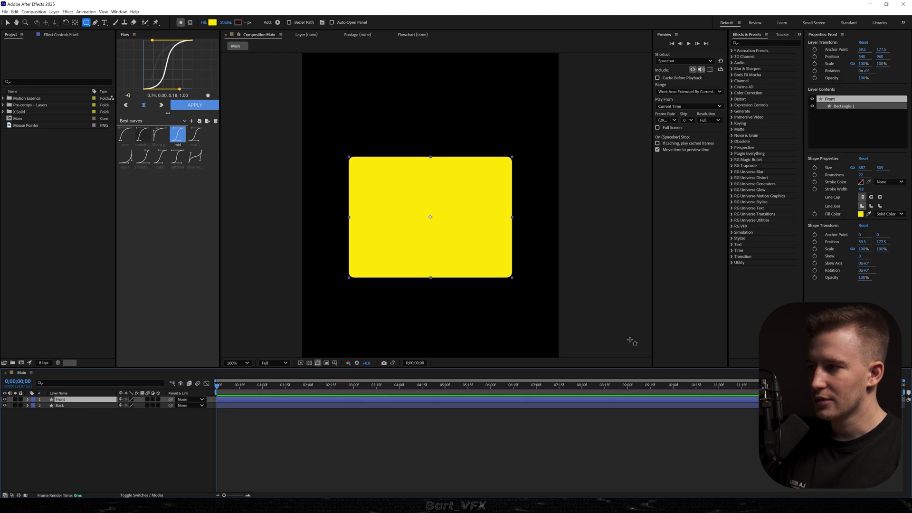
{"action": "left_click", "coordinate": [852, 168]}
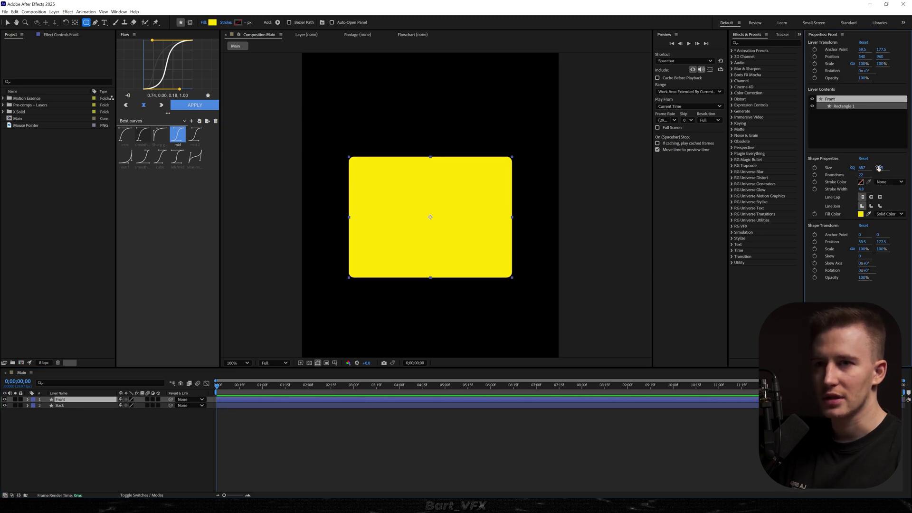
{"action": "left_click_drag", "start_coordinate": [881, 169], "coordinate": [860, 169]}
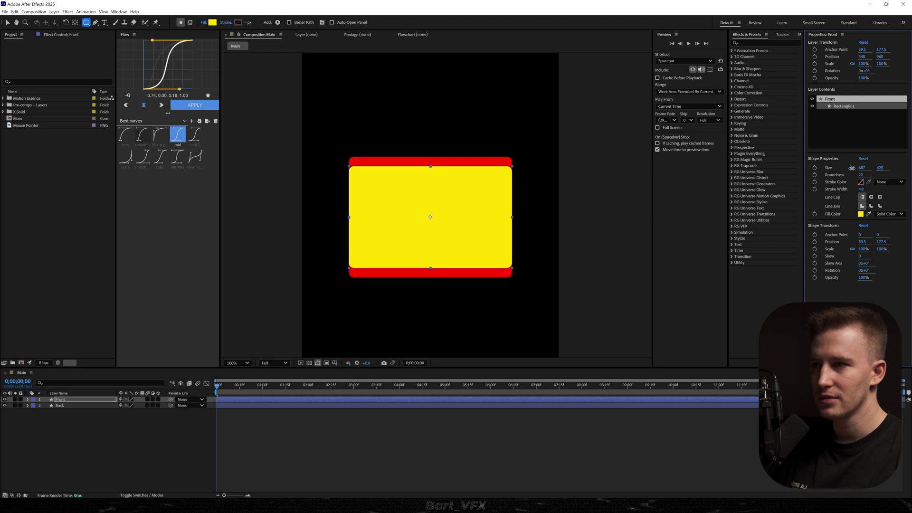
{"action": "key", "text": "v"}
{"action": "left_click_drag", "start_coordinate": [470, 231], "coordinate": [469, 241]}
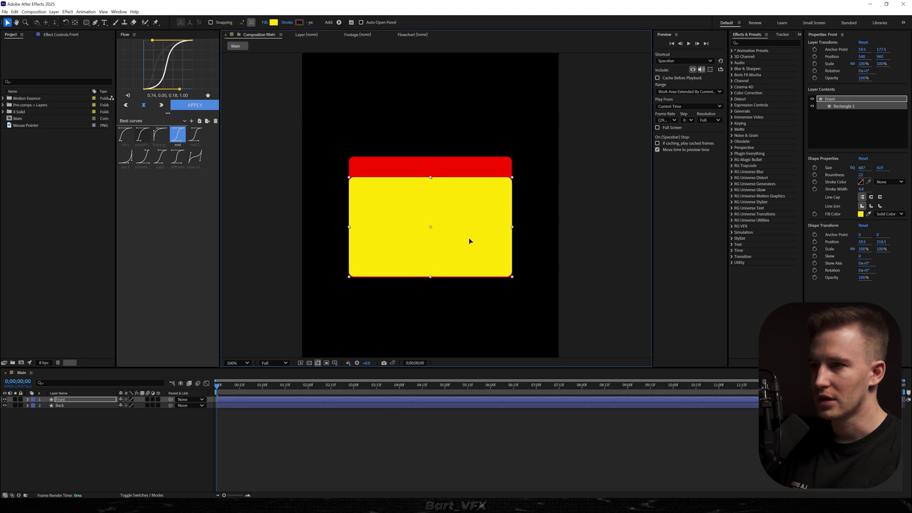
Step: Move the red Back rectangle up slightly so more of it shows above Front
{"action": "left_click", "coordinate": [461, 174]}
{"action": "left_click_drag", "start_coordinate": [460, 174], "coordinate": [461, 170]}
{"action": "left_click", "coordinate": [367, 311]}
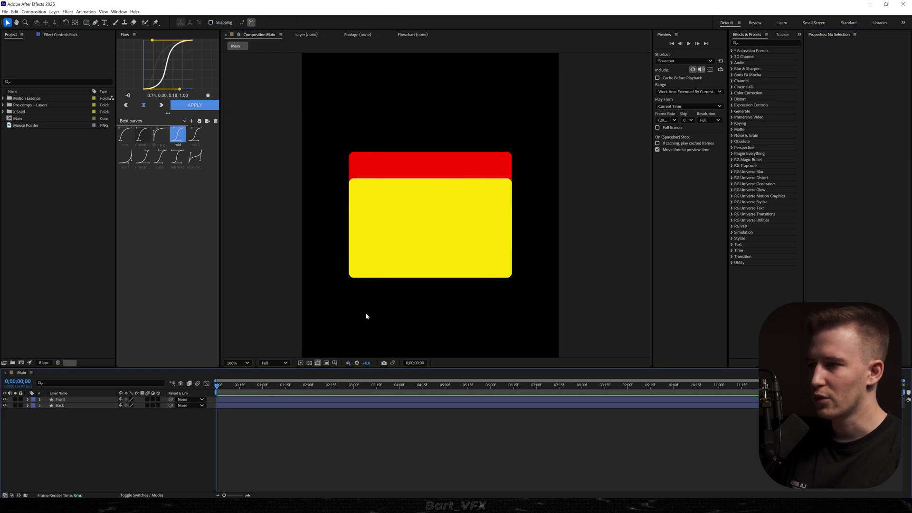
Step: Pre-compose the Back layer into a composition named Back
{"action": "left_click", "coordinate": [220, 408]}
{"action": "right_click", "coordinate": [231, 407]}
{"action": "left_click", "coordinate": [249, 379]}
{"action": "type", "text": "Back"}
{"action": "key", "text": "Return"}
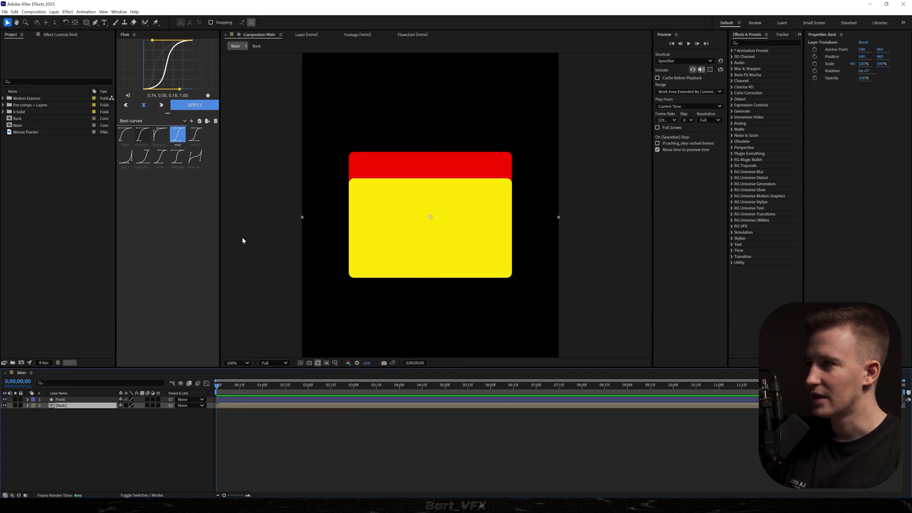
Step: Draw a Pen tool mask around the Back layer that cuts a sloped folder tab into its upper edge
{"action": "left_click", "coordinate": [95, 22]}
{"action": "left_click", "coordinate": [531, 191]}
{"action": "left_click_drag", "start_coordinate": [536, 300], "coordinate": [508, 308]}
{"action": "left_click_drag", "start_coordinate": [390, 315], "coordinate": [346, 289]}
{"action": "left_click", "coordinate": [327, 149]}
{"action": "left_click_drag", "start_coordinate": [315, 238], "coordinate": [328, 145]}
{"action": "left_click", "coordinate": [404, 147]}
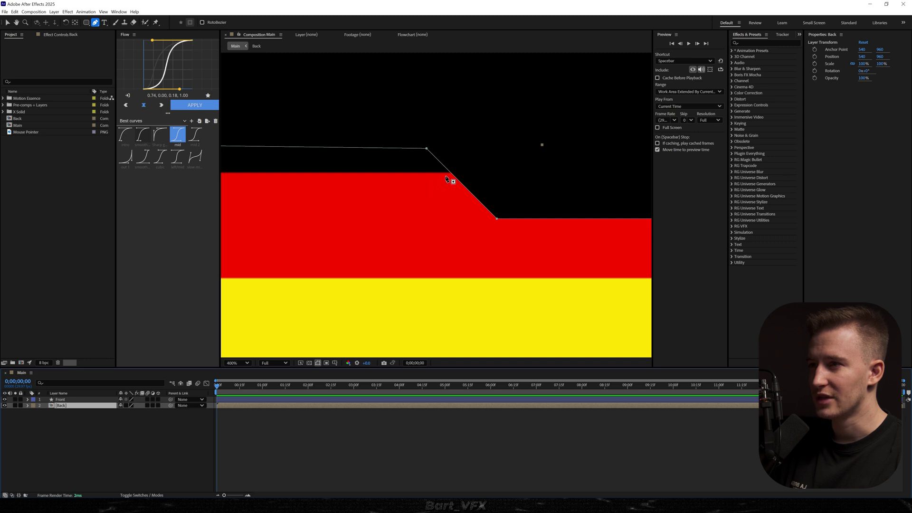
Step: Add mask points at the upper corner of the folder tab's slope and round that corner
{"action": "scroll", "coordinate": [450, 179], "scroll_direction": "up", "scroll_amount": 1}
{"action": "left_click", "coordinate": [451, 126]}
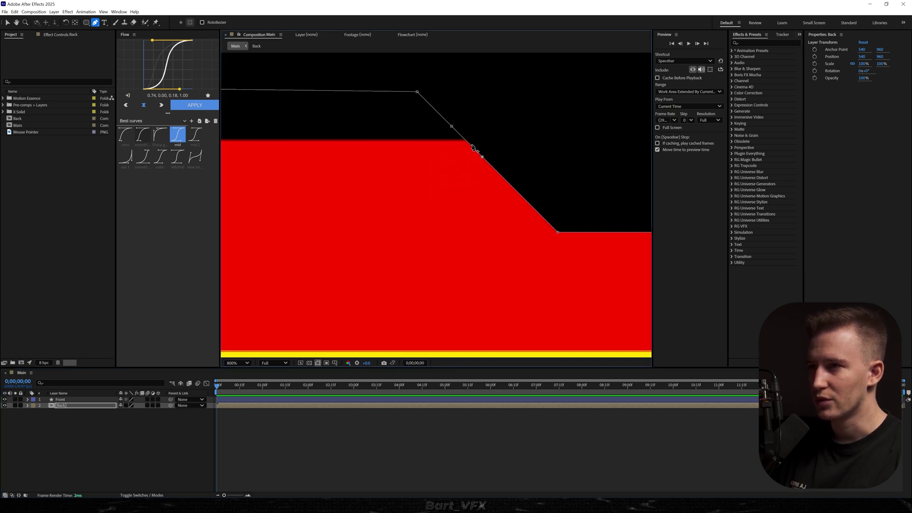
{"action": "left_click_drag", "start_coordinate": [452, 127], "coordinate": [473, 137]}
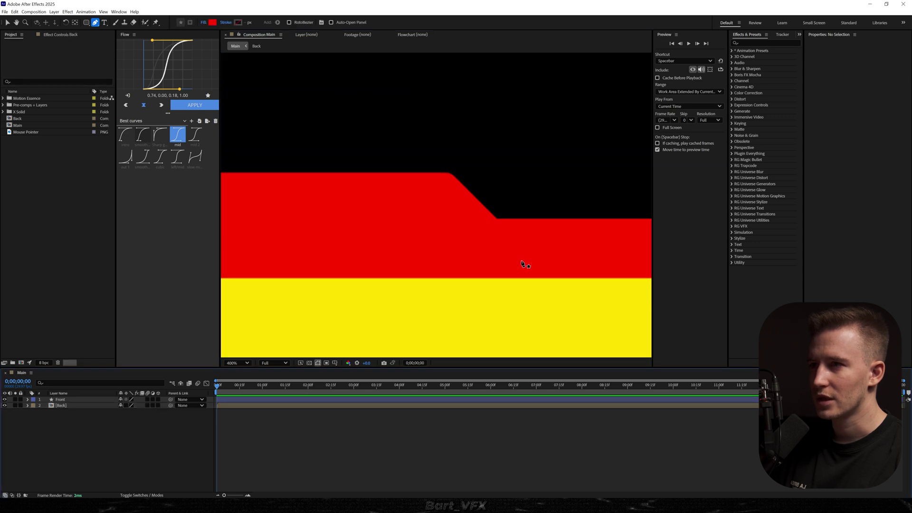
Step: Add a mask point beside the lower corner of the tab's slope and soften that corner
{"action": "scroll", "coordinate": [522, 259], "scroll_direction": "down", "scroll_amount": 3}
{"action": "scroll", "coordinate": [519, 254], "scroll_direction": "up", "scroll_amount": 3}
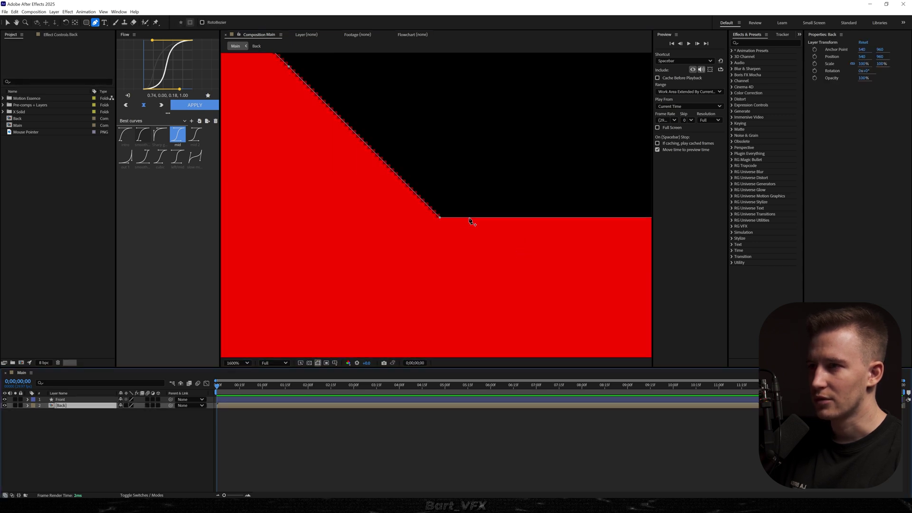
{"action": "left_click", "coordinate": [469, 218]}
{"action": "left_click_drag", "start_coordinate": [440, 219], "coordinate": [427, 215]}
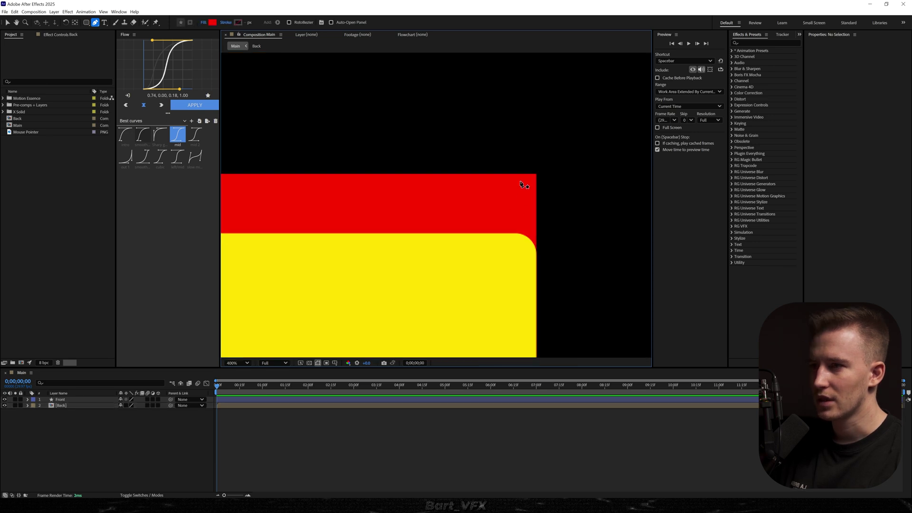
Step: Round the upper right corner of the Back layer's mask to match the Front rectangle's corner
{"action": "left_click_drag", "start_coordinate": [526, 184], "coordinate": [434, 211]}
{"action": "scroll", "coordinate": [435, 212], "scroll_direction": "up", "scroll_amount": 1}
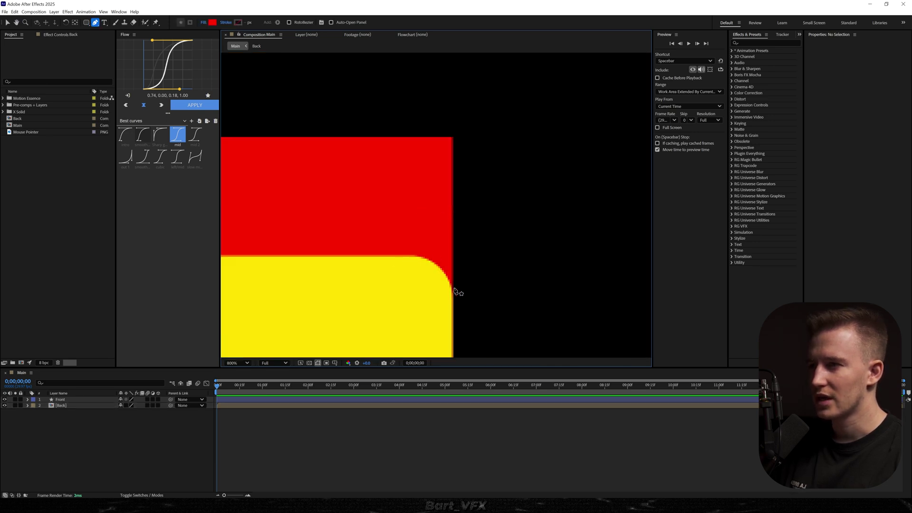
{"action": "left_click", "coordinate": [338, 407]}
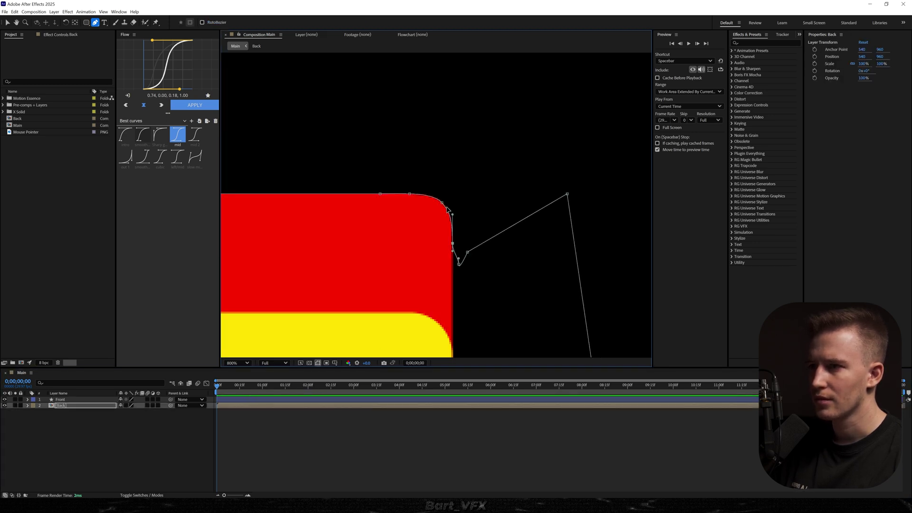
{"action": "key", "text": "F2"}
Step: Change the Front rectangle's fill from a solid colour to a linear gradient
{"action": "scroll", "coordinate": [409, 256], "scroll_direction": "down", "scroll_amount": 10}
{"action": "scroll", "coordinate": [401, 261], "scroll_direction": "up", "scroll_amount": 6}
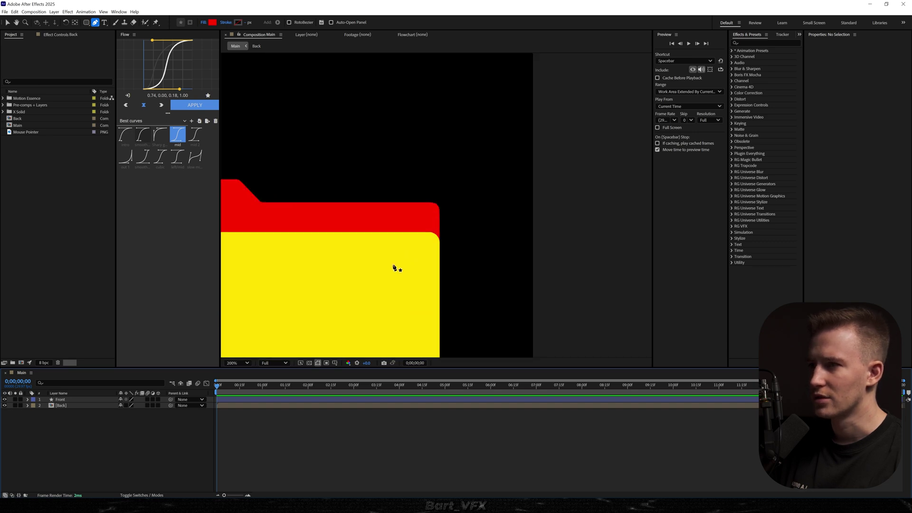
{"action": "scroll", "coordinate": [394, 268], "scroll_direction": "down", "scroll_amount": 4}
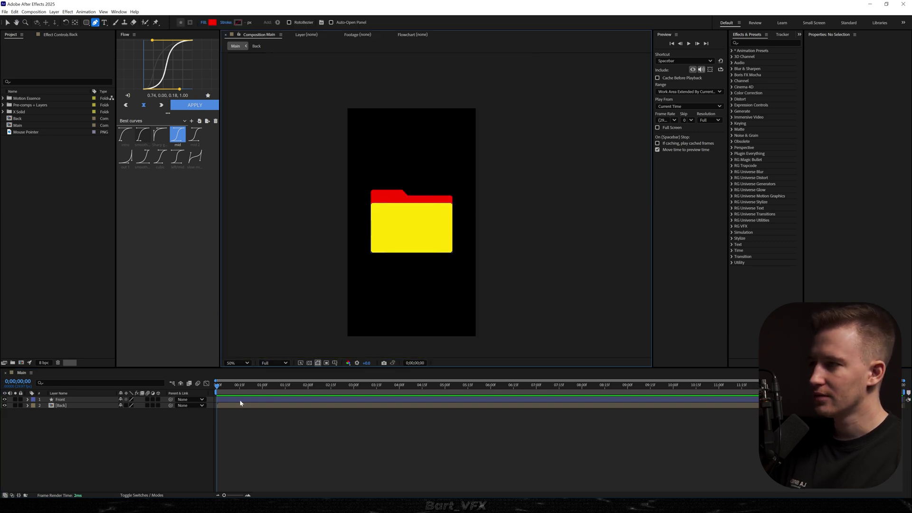
{"action": "left_click", "coordinate": [240, 400]}
{"action": "left_click", "coordinate": [890, 214]}
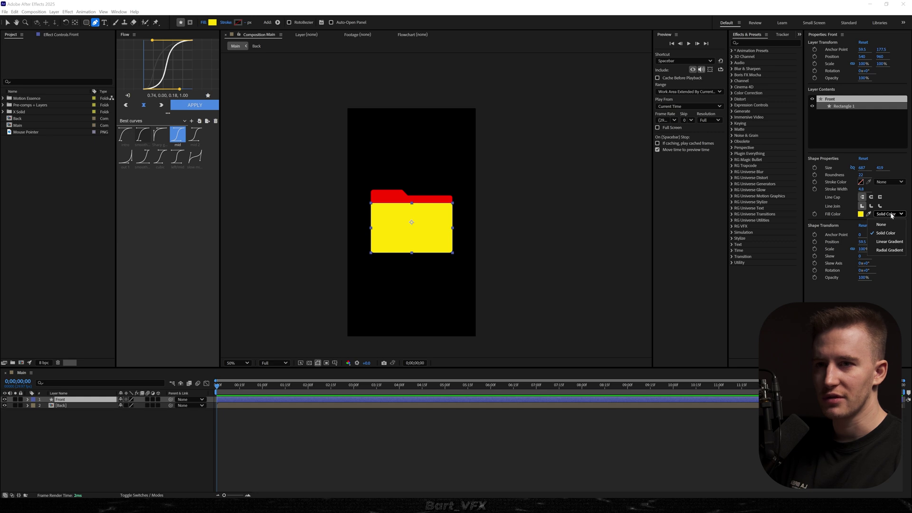
{"action": "left_click", "coordinate": [889, 242]}
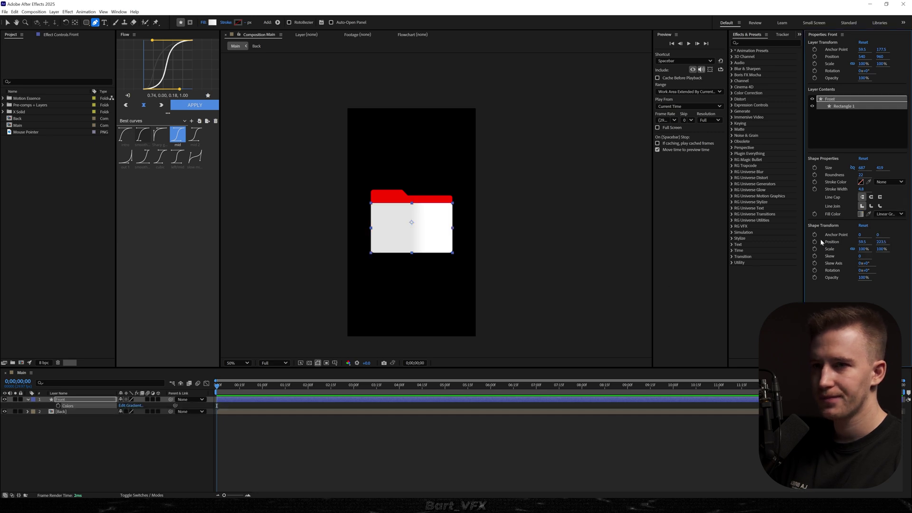
Step: Set the starting colour of the Front gradient to orange FFAA00
{"action": "left_click", "coordinate": [861, 214]}
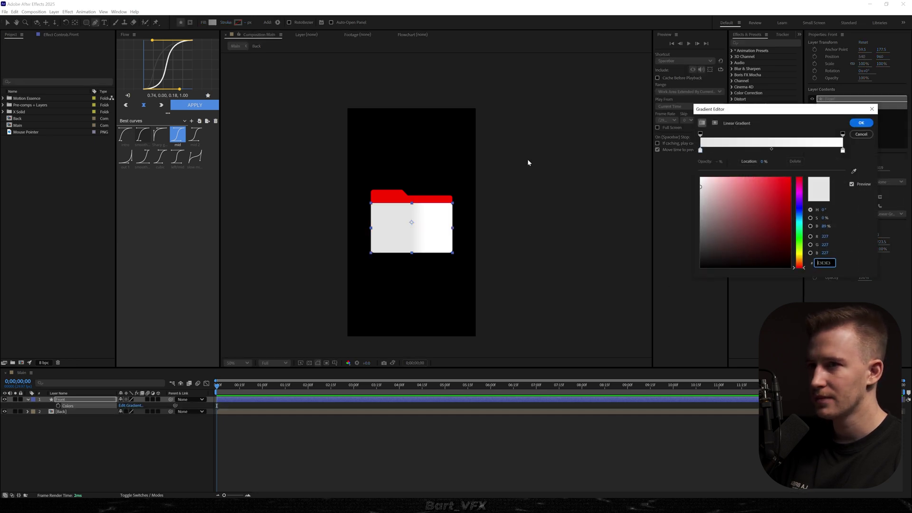
{"action": "left_click_drag", "start_coordinate": [797, 111], "coordinate": [589, 138]}
{"action": "left_click", "coordinate": [496, 180]}
{"action": "left_click", "coordinate": [595, 284]}
{"action": "left_click_drag", "start_coordinate": [574, 216], "coordinate": [616, 168]}
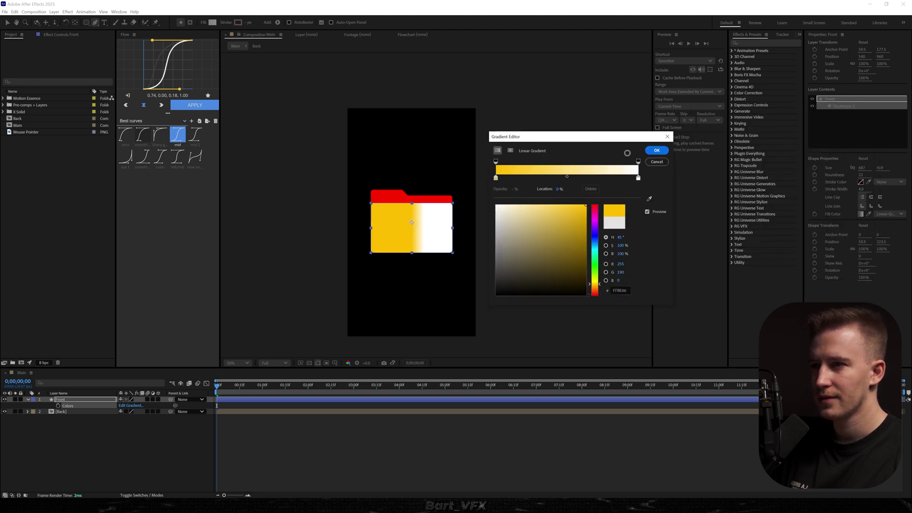
{"action": "left_click", "coordinate": [594, 286]}
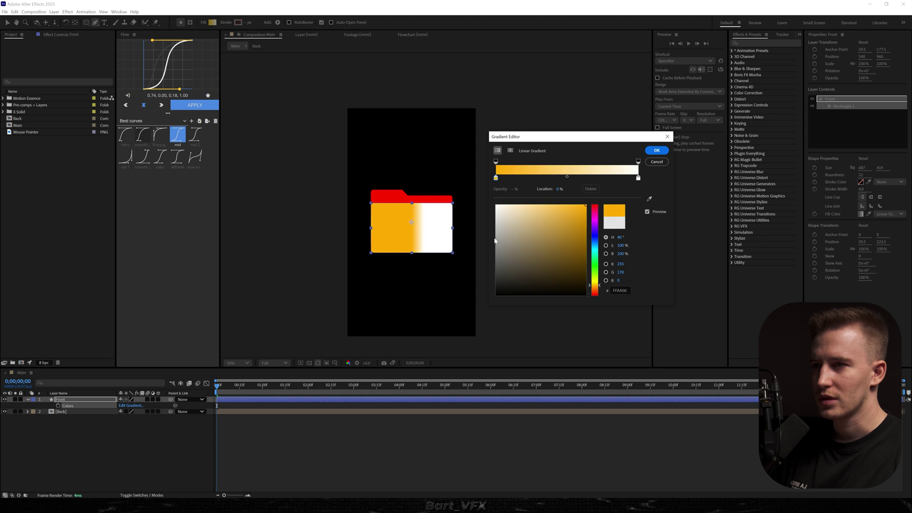
Step: Set the end colour of the Front gradient to a darker shade of the same orange and apply it
{"action": "left_click", "coordinate": [639, 178]}
{"action": "left_click", "coordinate": [595, 286]}
{"action": "left_click_drag", "start_coordinate": [586, 205], "coordinate": [589, 234]}
{"action": "left_click", "coordinate": [657, 150]}
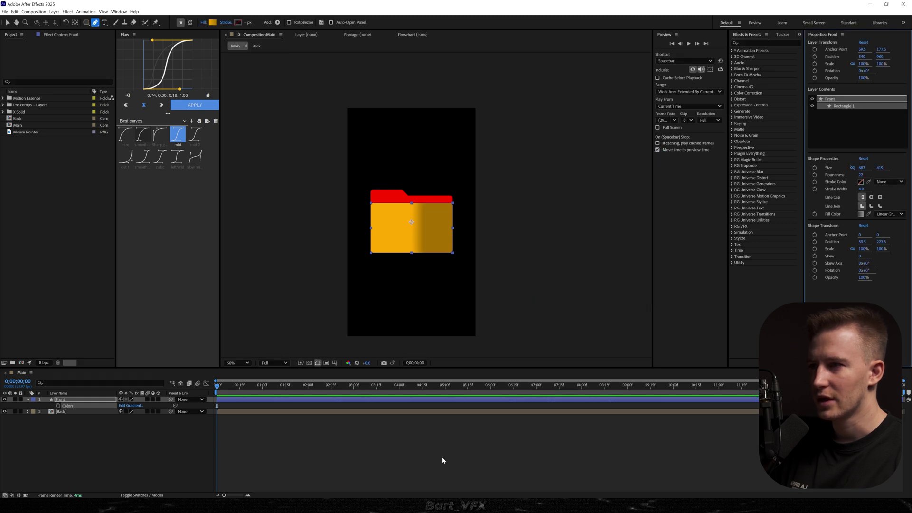
Step: Reposition the Front gradient's start and end points so it runs vertically from bright orange at the top to dark at the bottom
{"action": "key", "text": "v"}
{"action": "scroll", "coordinate": [438, 174], "scroll_direction": "up", "scroll_amount": 2}
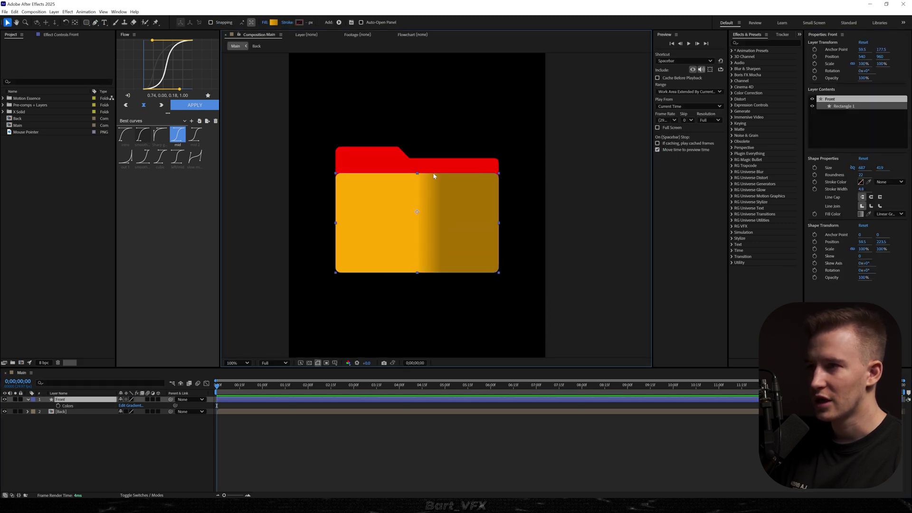
{"action": "left_click", "coordinate": [448, 224]}
{"action": "mouse_move", "coordinate": [441, 222]}
{"action": "left_mouse_down"}
{"action": "mouse_move", "coordinate": [418, 246]}
{"action": "mouse_move", "coordinate": [417, 187]}
{"action": "left_mouse_up"}
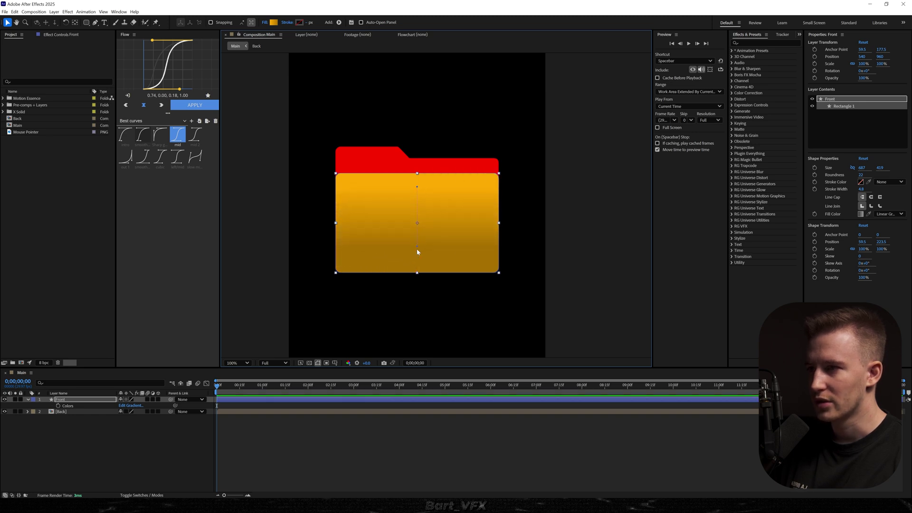
{"action": "left_click_drag", "start_coordinate": [418, 247], "coordinate": [417, 255]}
Step: Open the Back pre-composition and change its rectangle's fill to a linear gradient
{"action": "left_click", "coordinate": [66, 400]}
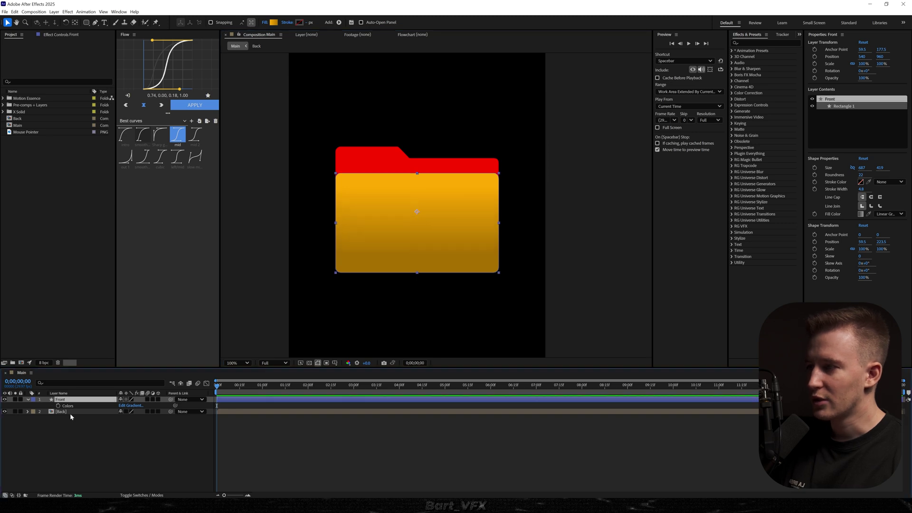
{"action": "double_click", "coordinate": [68, 412]}
{"action": "left_click", "coordinate": [249, 399]}
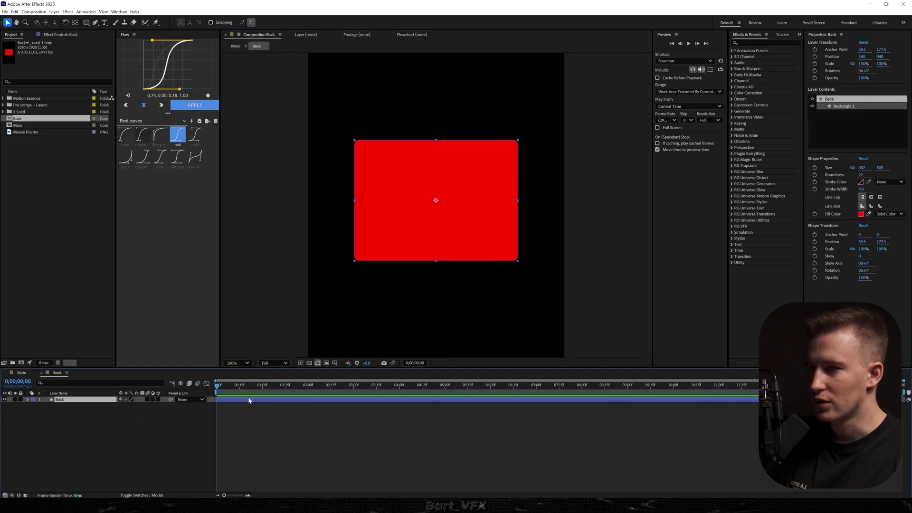
{"action": "left_click", "coordinate": [889, 214]}
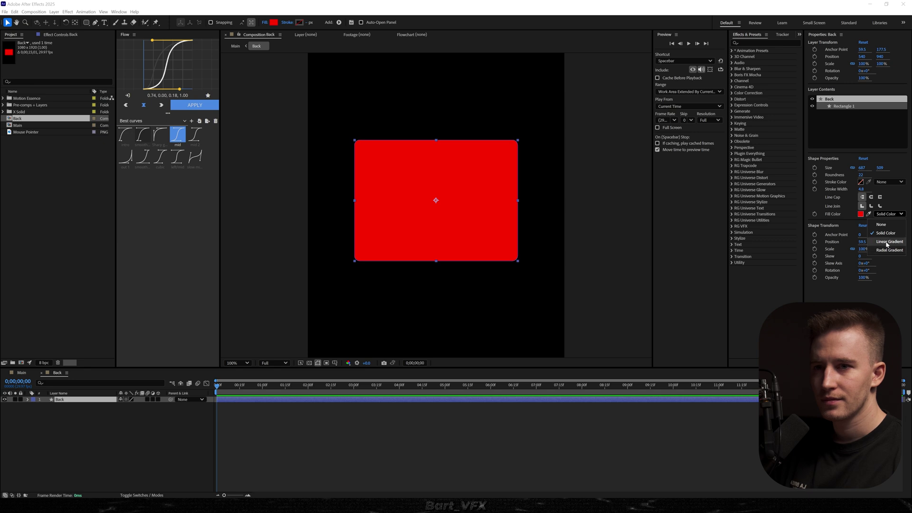
{"action": "left_click", "coordinate": [885, 248]}
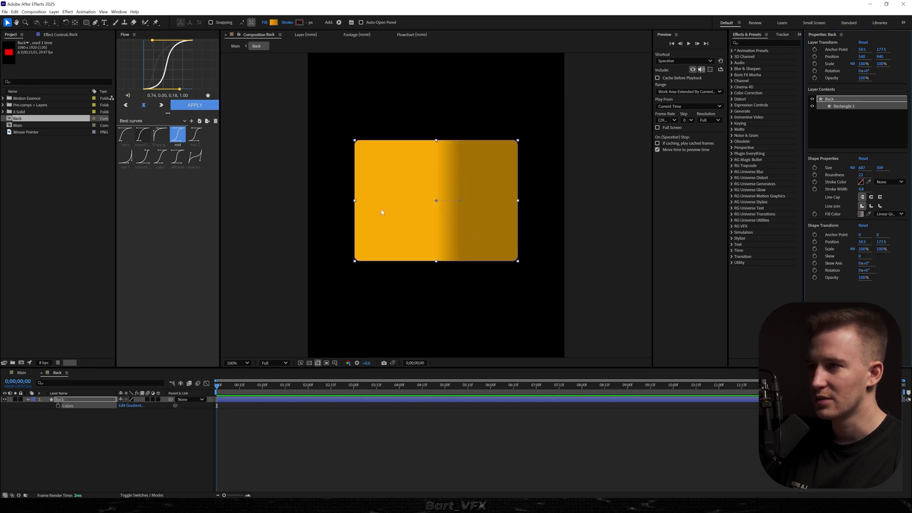
Step: Make the Back gradient vertical with the dark colour at the top and bright orange at the bottom, and return to the Main composition
{"action": "left_click_drag", "start_coordinate": [437, 201], "coordinate": [436, 155]}
{"action": "left_click_drag", "start_coordinate": [436, 225], "coordinate": [436, 230]}
{"action": "left_click", "coordinate": [403, 436]}
{"action": "left_click", "coordinate": [22, 373]}
{"action": "left_click", "coordinate": [295, 445]}
Step: Reopen the Back pre-composition and lighten the dark end colour of its rectangle's gradient
{"action": "double_click", "coordinate": [61, 412]}
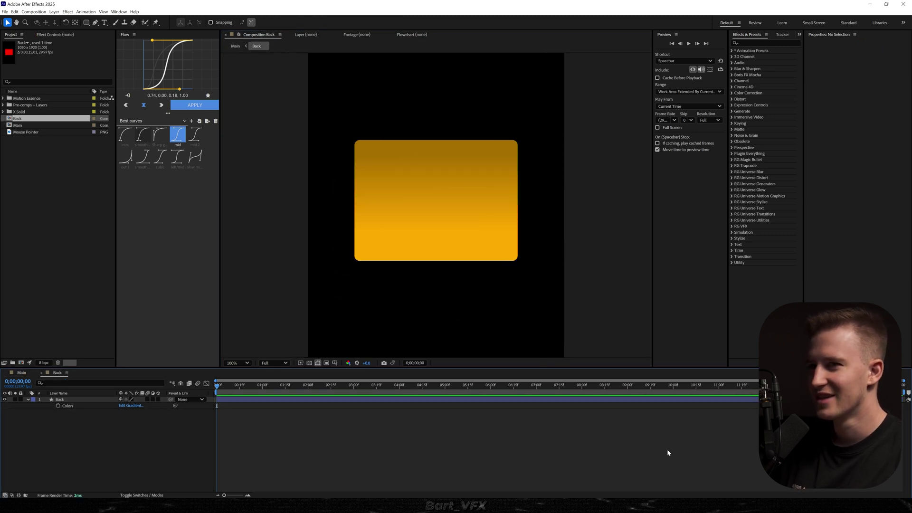
{"action": "left_click", "coordinate": [242, 399]}
{"action": "left_click", "coordinate": [861, 214]}
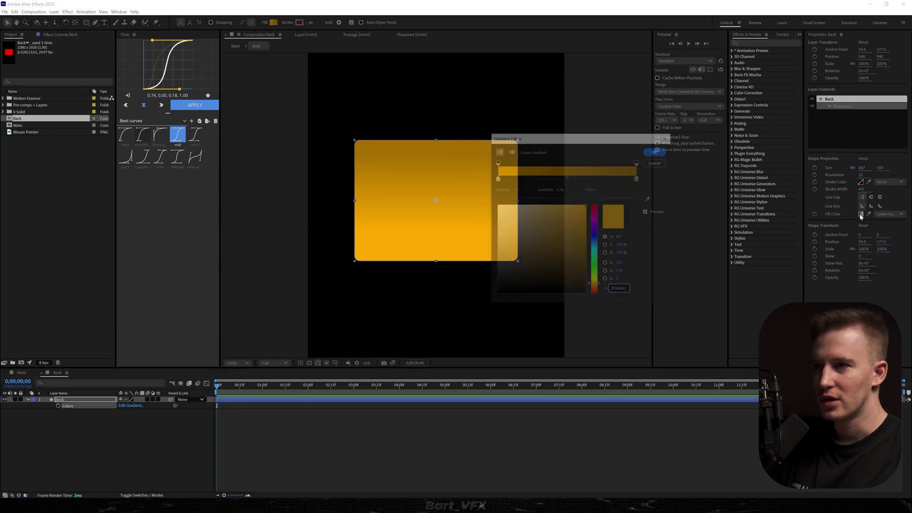
{"action": "left_click", "coordinate": [639, 179]}
{"action": "left_click_drag", "start_coordinate": [575, 245], "coordinate": [590, 219]}
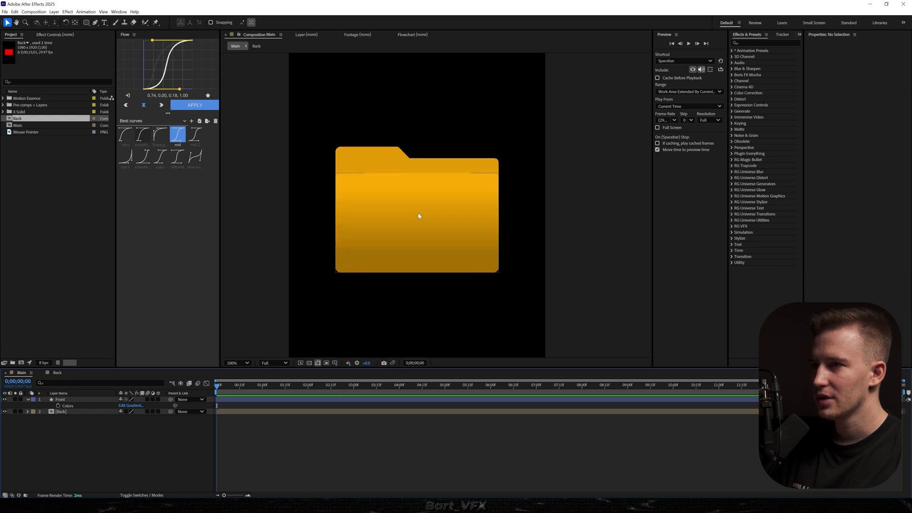
Step: Add a Drop Shadow effect to the Front layer with 100% opacity, distance 0 and softness 154
{"action": "left_click", "coordinate": [61, 401]}
{"action": "key", "text": "ctrl+space"}
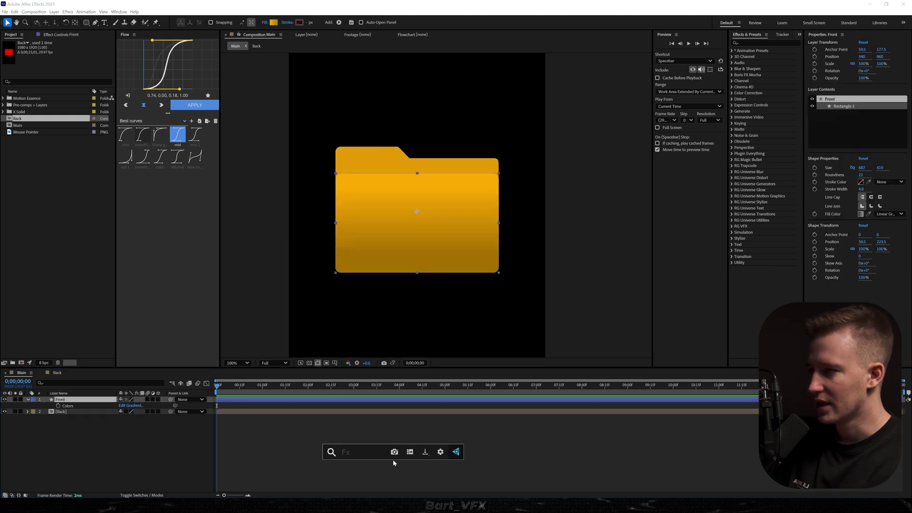
{"action": "type", "text": "dr"}
{"action": "left_click", "coordinate": [368, 429]}
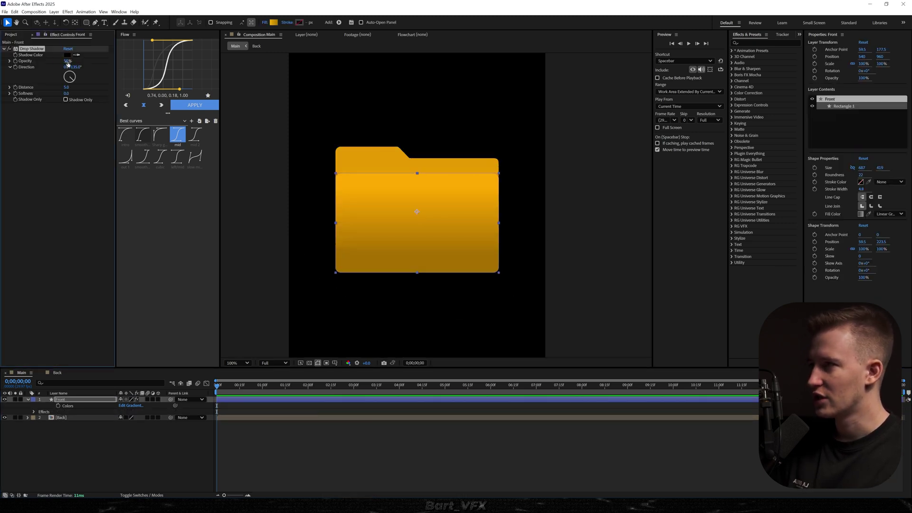
{"action": "left_click_drag", "start_coordinate": [68, 61], "coordinate": [84, 61]}
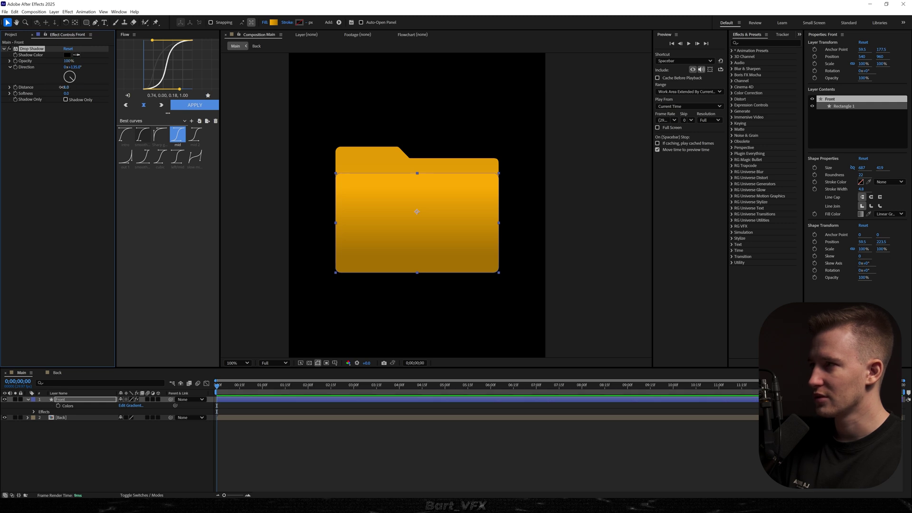
{"action": "left_click_drag", "start_coordinate": [68, 93], "coordinate": [113, 93]}
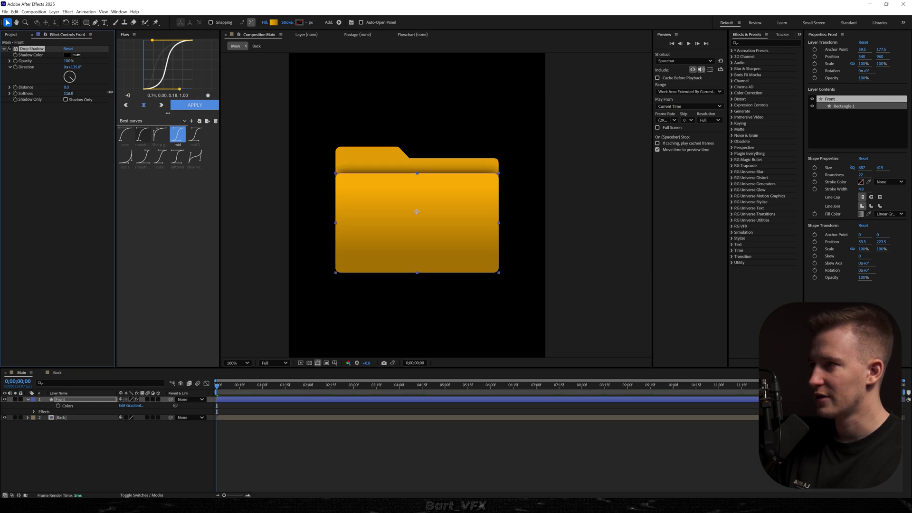
{"action": "left_click", "coordinate": [304, 449]}
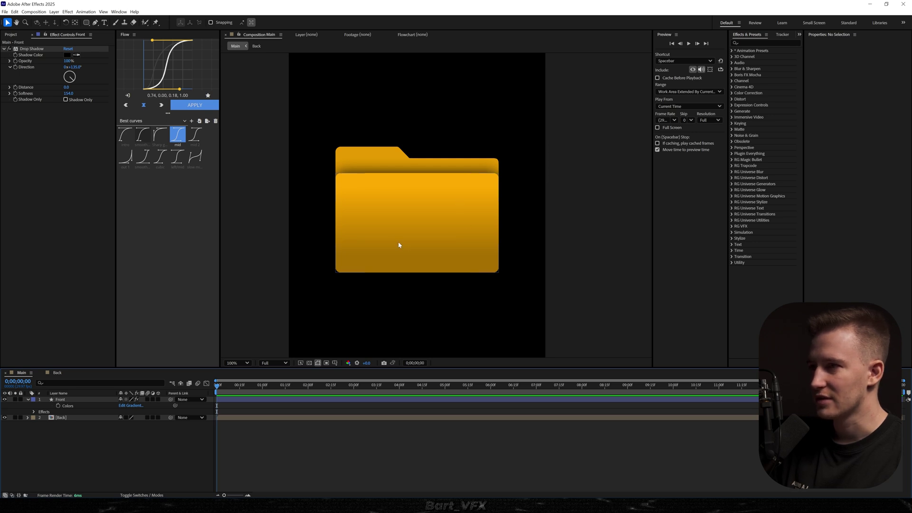
Step: Draw a rounded rectangle about 556 by 325 px over the folder and set its gradient from white to light grey E0E0E0
{"action": "left_click_drag", "start_coordinate": [86, 22], "coordinate": [109, 31]}
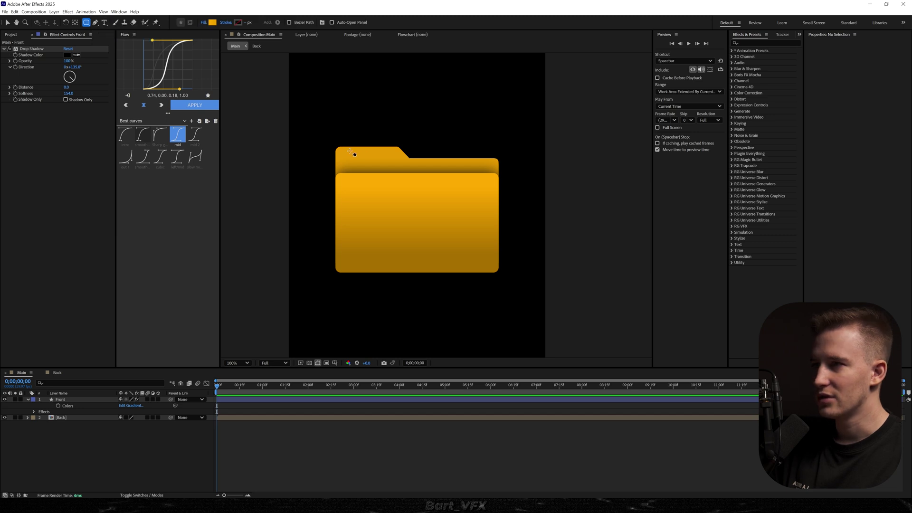
{"action": "left_click_drag", "start_coordinate": [350, 149], "coordinate": [482, 226]}
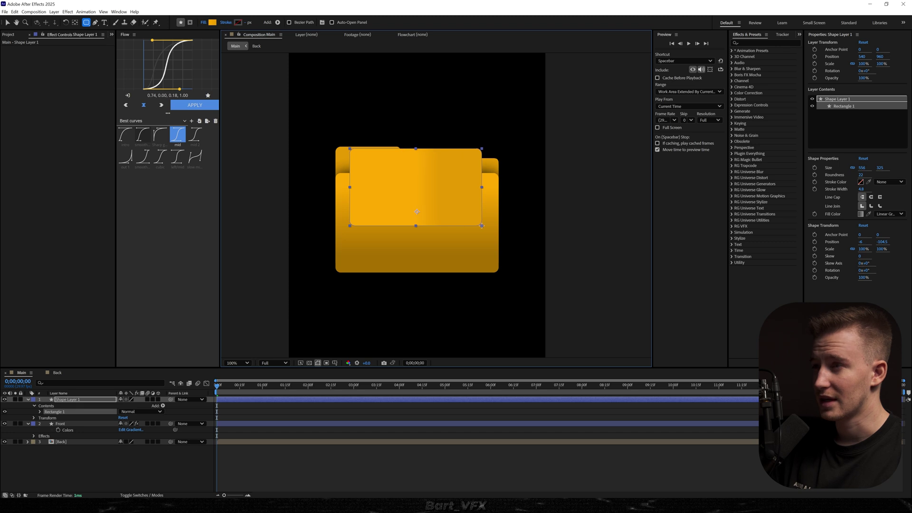
{"action": "left_click", "coordinate": [861, 214]}
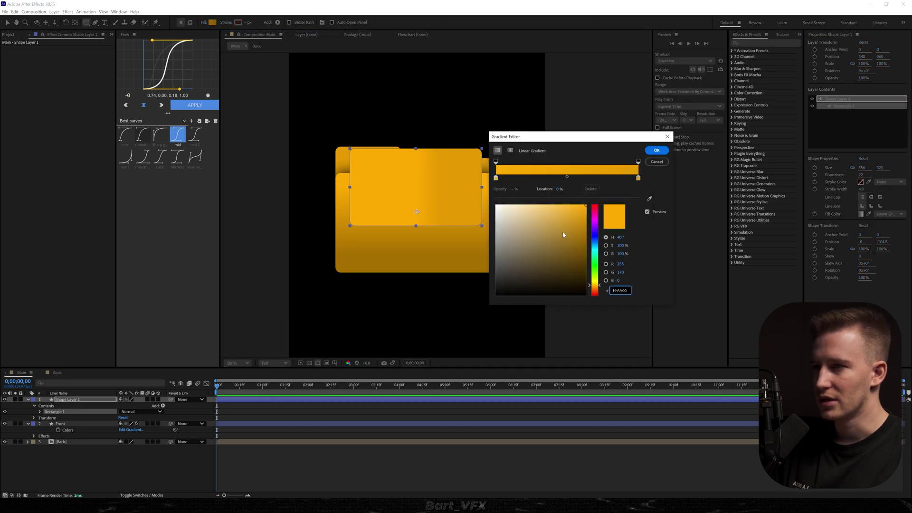
{"action": "left_click", "coordinate": [497, 206]}
{"action": "left_click", "coordinate": [638, 178]}
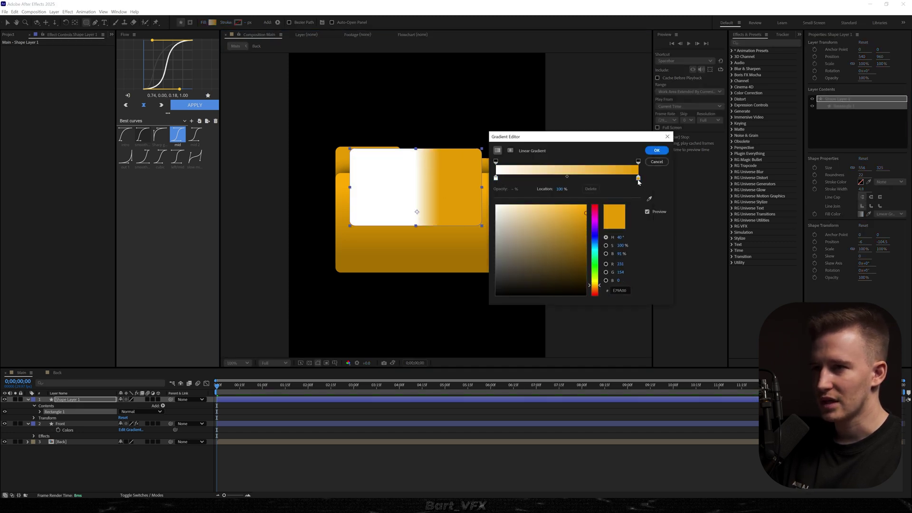
{"action": "left_click_drag", "start_coordinate": [509, 218], "coordinate": [476, 215]}
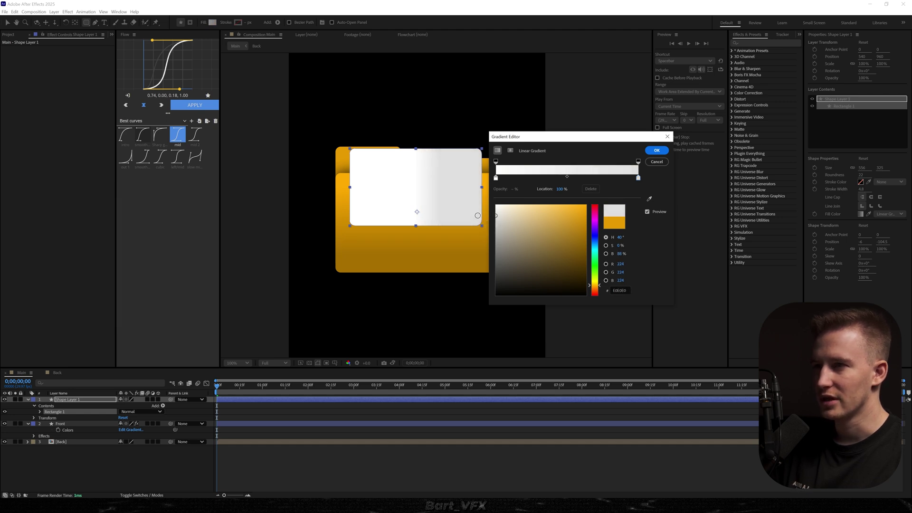
{"action": "left_click", "coordinate": [657, 150]}
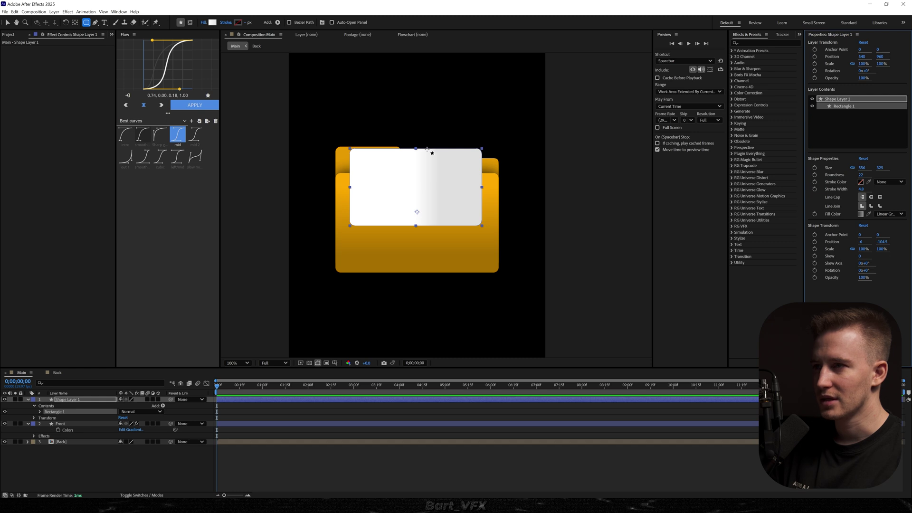
Step: Reposition the new rectangle's gradient points so it runs vertically from white at the top to light grey at the bottom
{"action": "key", "text": "v"}
{"action": "left_click_drag", "start_coordinate": [438, 189], "coordinate": [417, 165]}
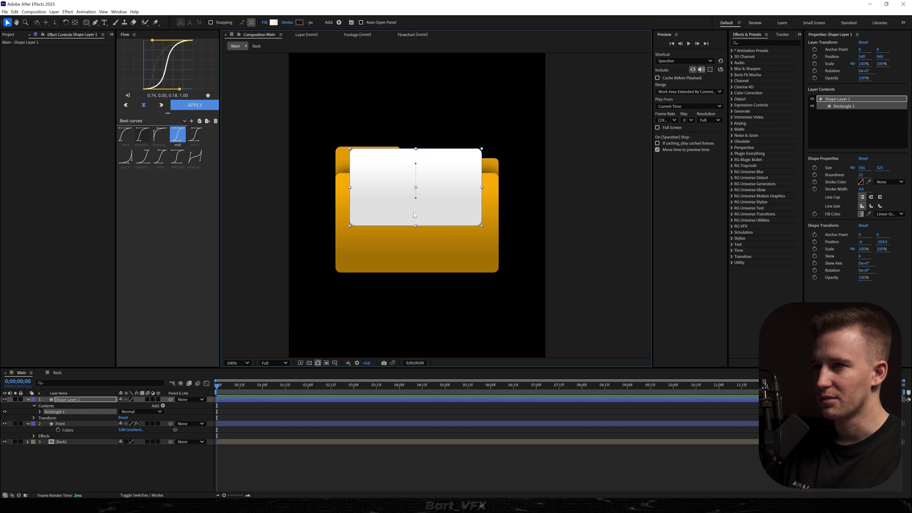
{"action": "left_click", "coordinate": [394, 451]}
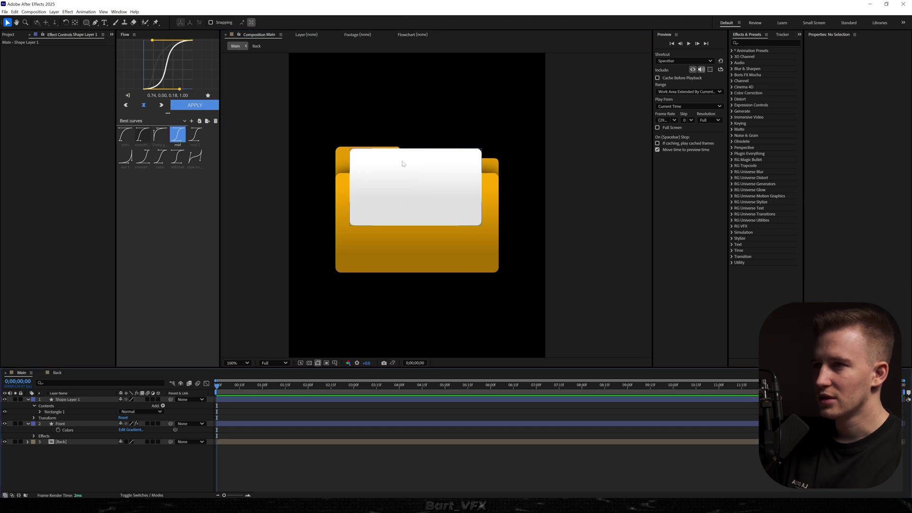
Step: Rename the white rectangle's layer Paper and pre-compose it as Paper with all attributes moved
{"action": "left_click", "coordinate": [71, 400]}
{"action": "key", "text": "Return"}
{"action": "type", "text": "Paper"}
{"action": "key", "text": "Return"}
{"action": "key", "text": "ctrl+shift+c"}
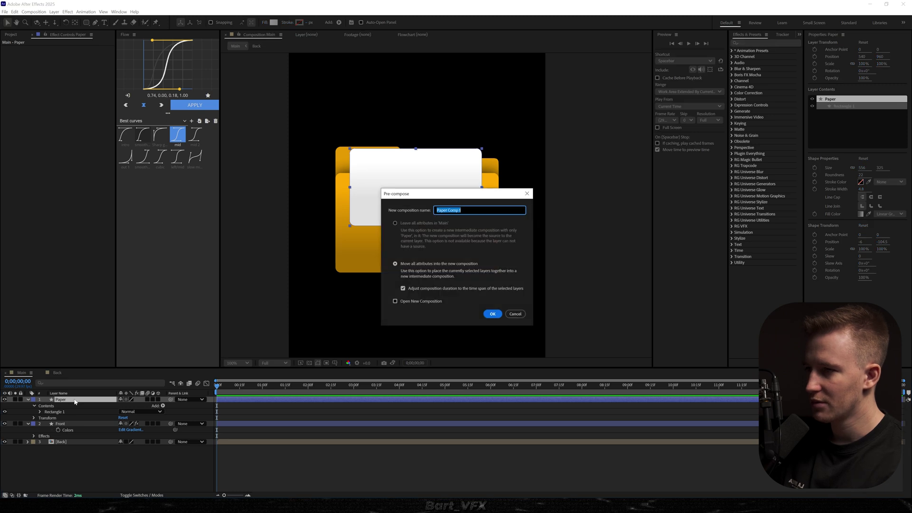
{"action": "type", "text": "Paper"}
{"action": "key", "text": "Return"}
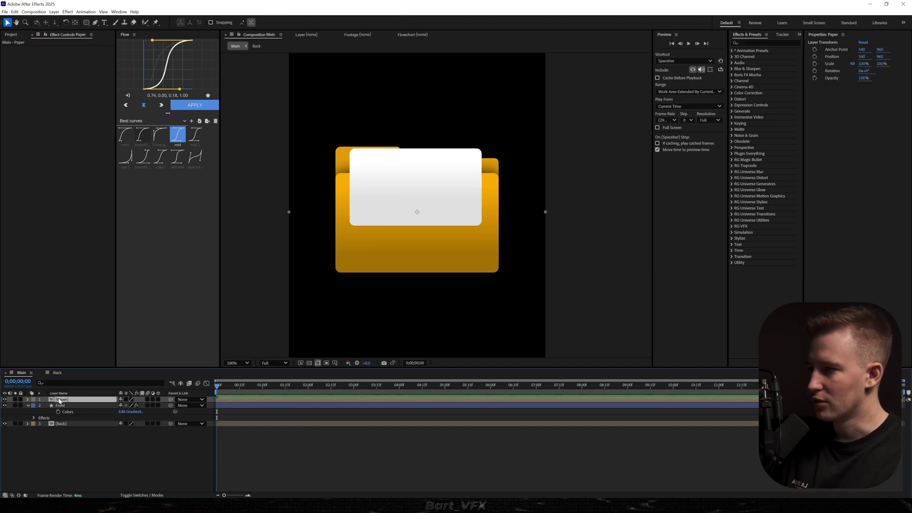
Step: Open the Paper pre-composition and add the text "editing shift" near the paper's upper edge
{"action": "double_click", "coordinate": [127, 399]}
{"action": "scroll", "coordinate": [413, 204], "scroll_direction": "up", "scroll_amount": 4}
{"action": "scroll", "coordinate": [442, 260], "scroll_direction": "up", "scroll_amount": 1}
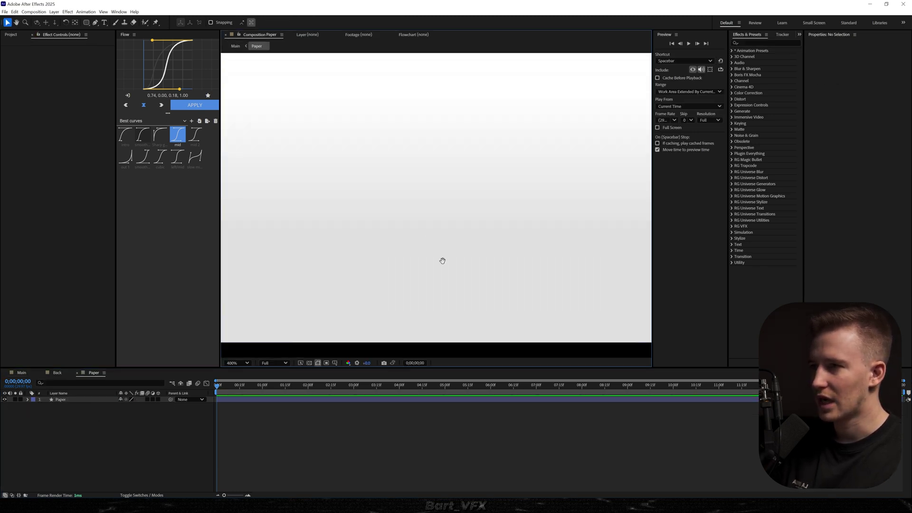
{"action": "scroll", "coordinate": [419, 240], "scroll_direction": "down", "scroll_amount": 1}
{"action": "key", "text": "ctrl+t"}
{"action": "left_click", "coordinate": [343, 176]}
{"action": "key", "text": "comma"}
{"action": "type", "text": "editing"}
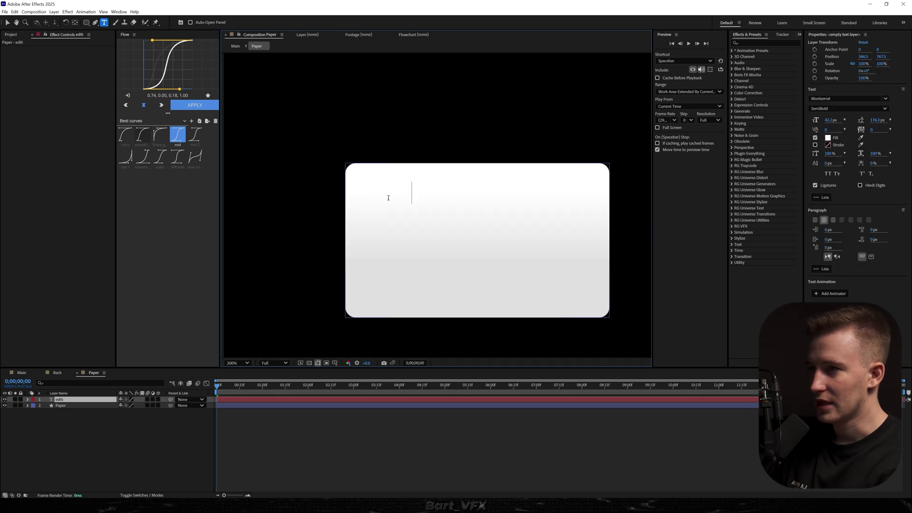
{"action": "type", "text": "shift"}
Step: Format the "editing shift" text with a black fill, the Montserrat Black style and All Caps
{"action": "key", "text": "ctrl+a"}
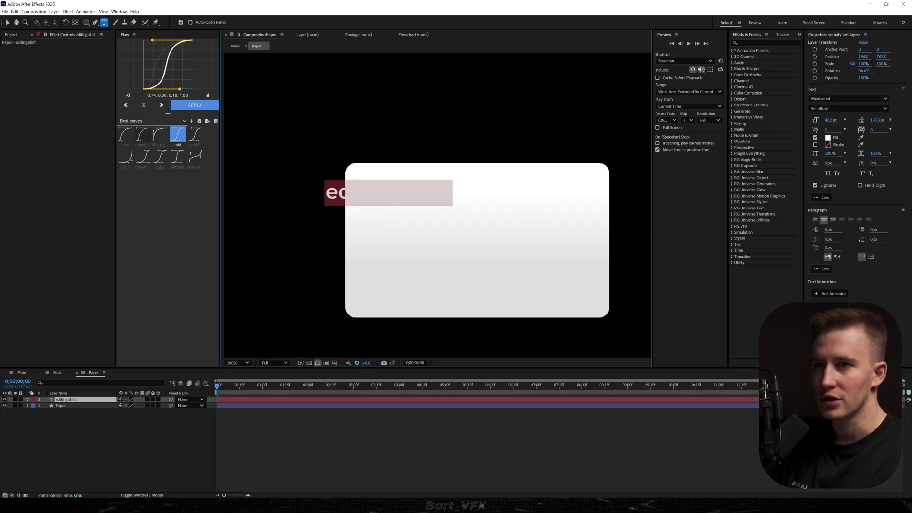
{"action": "left_click", "coordinate": [828, 138]}
{"action": "left_click_drag", "start_coordinate": [157, 248], "coordinate": [38, 348]}
{"action": "left_click", "coordinate": [254, 216]}
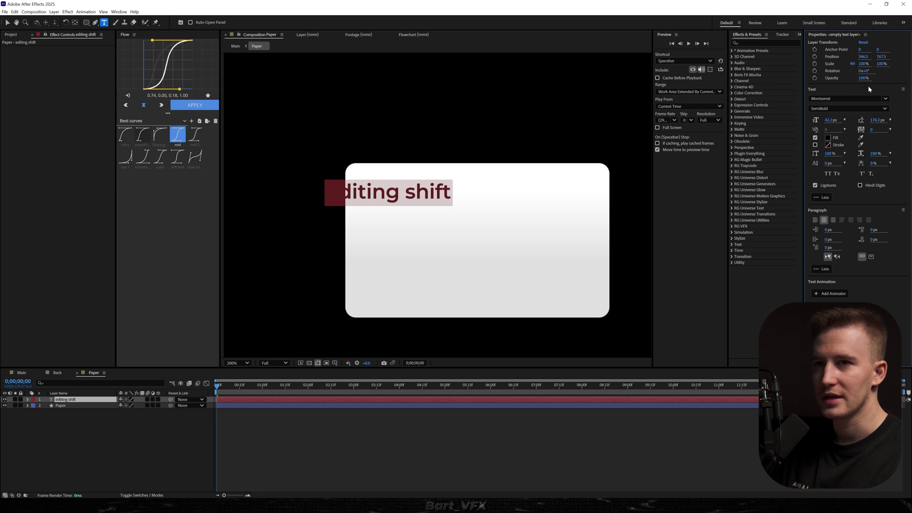
{"action": "left_click", "coordinate": [850, 111]}
{"action": "left_click", "coordinate": [857, 256]}
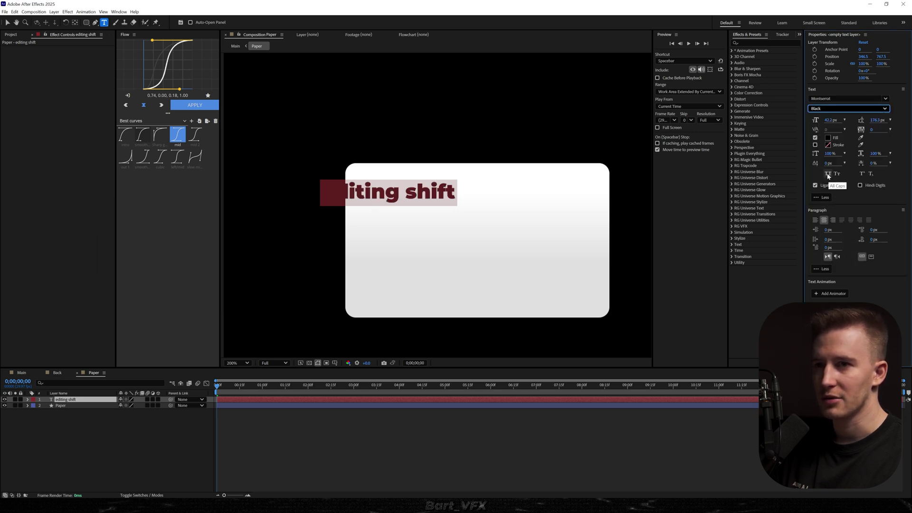
{"action": "left_click", "coordinate": [827, 176]}
{"action": "left_click", "coordinate": [376, 428]}
Step: Centre the title's anchor point, enlarge the text to about 51.4 px and place it across the top of the paper
{"action": "key", "text": "v"}
{"action": "left_click_drag", "start_coordinate": [432, 196], "coordinate": [506, 197]}
{"action": "key", "text": "ctrl+alt+Home"}
{"action": "left_click_drag", "start_coordinate": [829, 121], "coordinate": [873, 121]}
{"action": "left_click_drag", "start_coordinate": [501, 202], "coordinate": [518, 222]}
Step: Duplicate the title, change the copy's text to "top secret" and set its fill to red FF0000
{"action": "key", "text": "ctrl+d"}
{"action": "double_click", "coordinate": [521, 222]}
{"action": "type", "text": "top "}
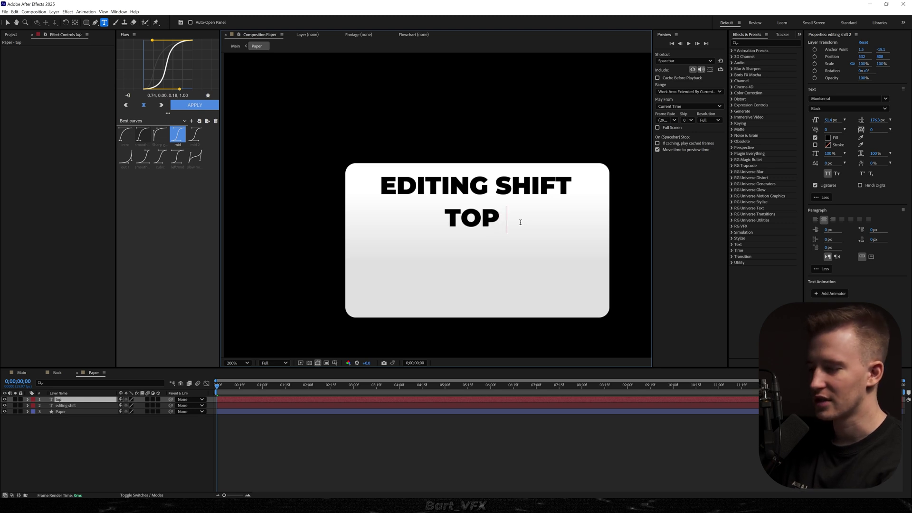
{"action": "type", "text": "secret"}
{"action": "key", "text": "ctrl+a"}
{"action": "left_click", "coordinate": [828, 138]}
{"action": "type", "text": "ff0000"}
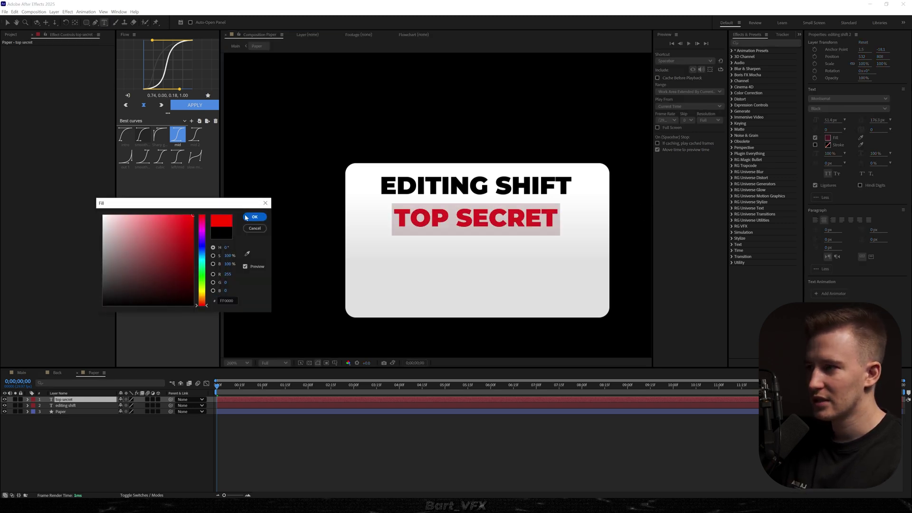
{"action": "key", "text": "Return"}
Step: Set the "top secret" text to the Ephesis font, turn off All Caps and place it just beneath the title
{"action": "left_click", "coordinate": [831, 99]}
{"action": "type", "text": "ephesis"}
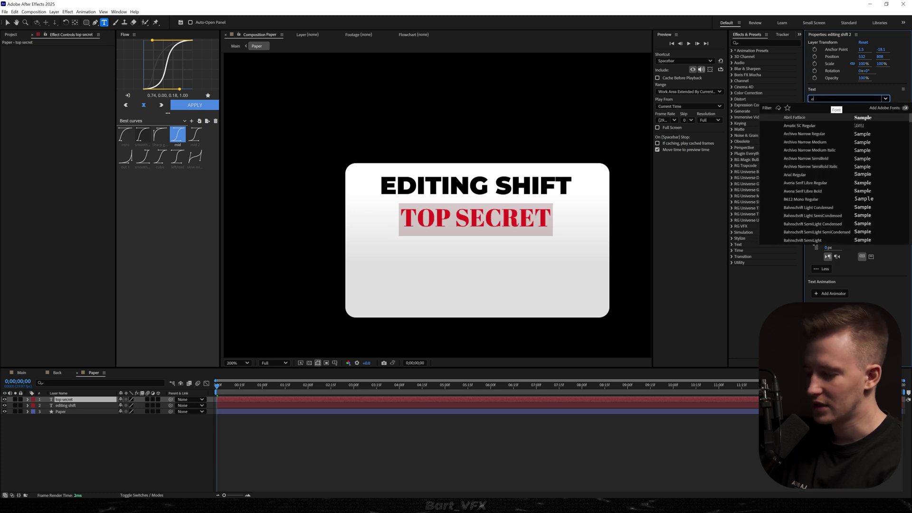
{"action": "key", "text": "Return"}
{"action": "left_click", "coordinate": [828, 174]}
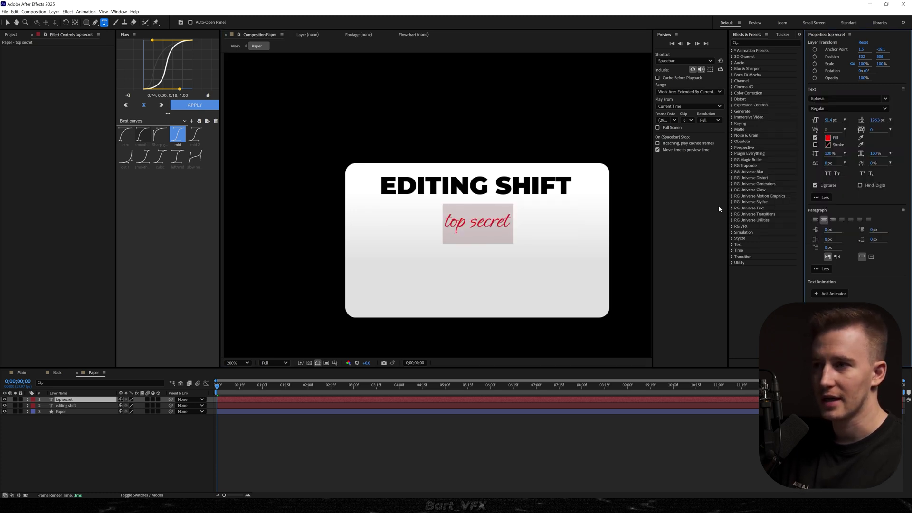
{"action": "key", "text": "Escape"}
{"action": "key", "text": "v"}
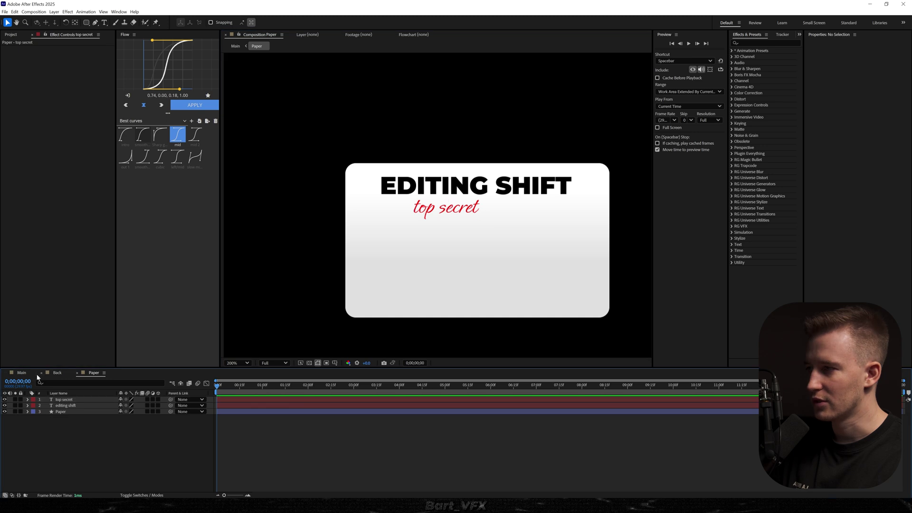
Step: In the Main composition, place the Paper layer between Front and Back and raise it so its text sticks out of the folder
{"action": "left_click", "coordinate": [21, 372]}
{"action": "left_click_drag", "start_coordinate": [62, 401], "coordinate": [61, 420]}
{"action": "mouse_move", "coordinate": [428, 159]}
{"action": "left_mouse_down"}
{"action": "mouse_move", "coordinate": [428, 183]}
{"action": "mouse_move", "coordinate": [438, 149]}
{"action": "left_mouse_up"}
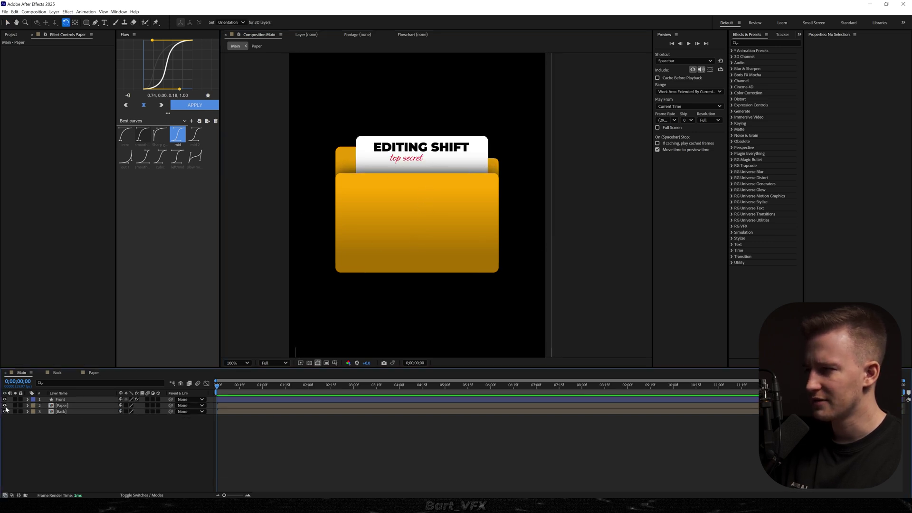
Step: Hide the Paper layer, reduce the height of the rectangle inside the Back pre-composition to about 432 px, and return to Main
{"action": "left_click", "coordinate": [4, 405]}
{"action": "left_click", "coordinate": [60, 411]}
{"action": "double_click", "coordinate": [60, 411]}
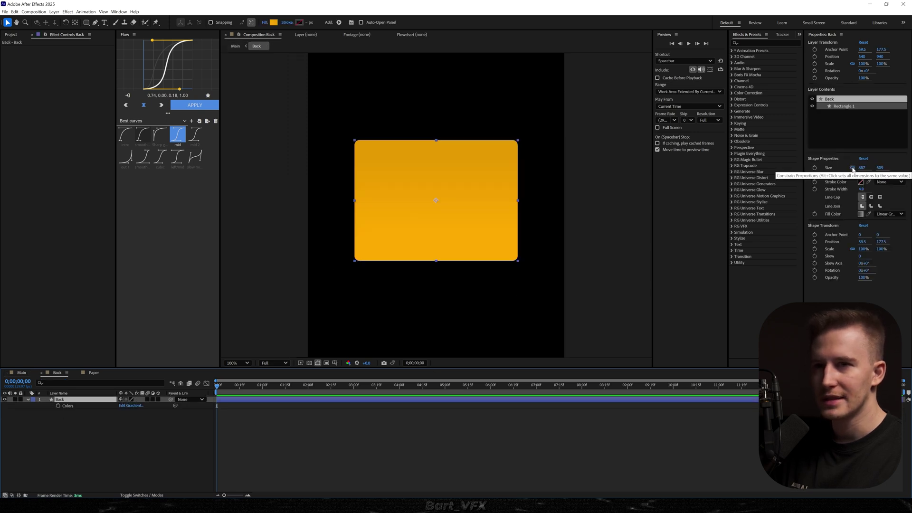
{"action": "left_click_drag", "start_coordinate": [879, 167], "coordinate": [849, 168]}
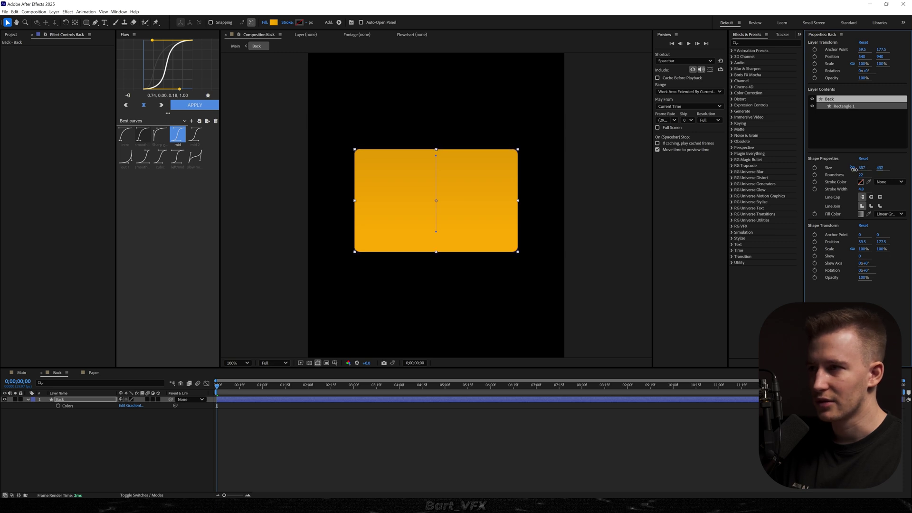
{"action": "left_click", "coordinate": [304, 439]}
{"action": "left_click", "coordinate": [21, 373]}
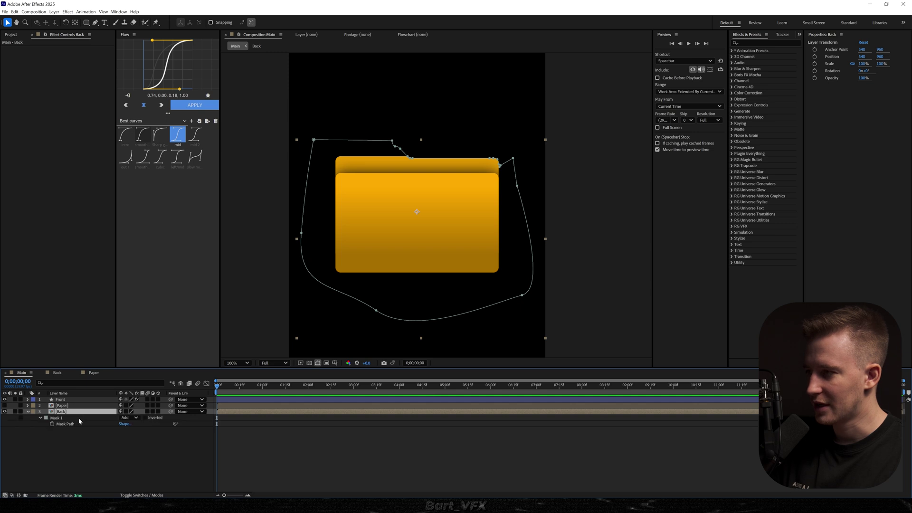
Step: Move the Back layer's whole mask down so the folder tab is cut out of the shortened rectangle again
{"action": "left_click", "coordinate": [77, 419]}
{"action": "double_click", "coordinate": [304, 214]}
{"action": "left_click_drag", "start_coordinate": [440, 206], "coordinate": [434, 224]}
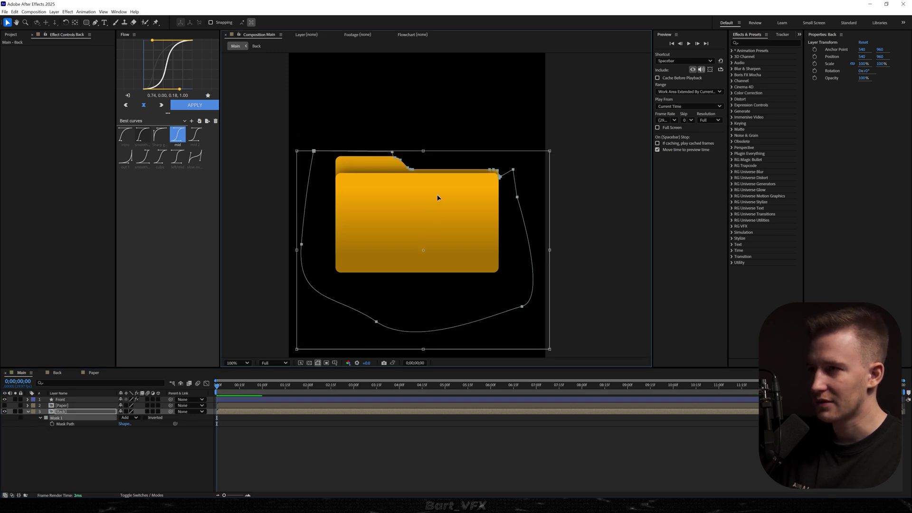
{"action": "scroll", "coordinate": [438, 199], "scroll_direction": "up", "scroll_amount": 4}
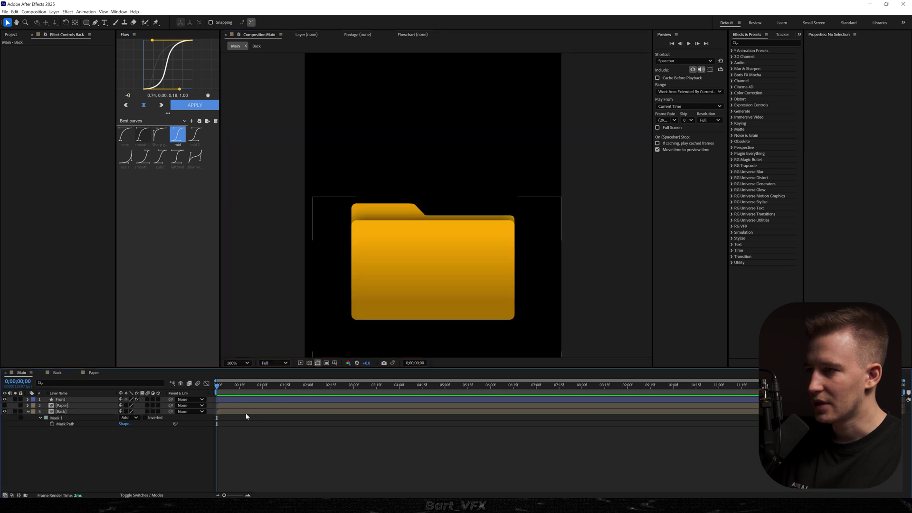
Step: Keyframe the Back layer's position at the start and raise the layer to about 540, 892 at 0;00;04;04
{"action": "left_click", "coordinate": [237, 413]}
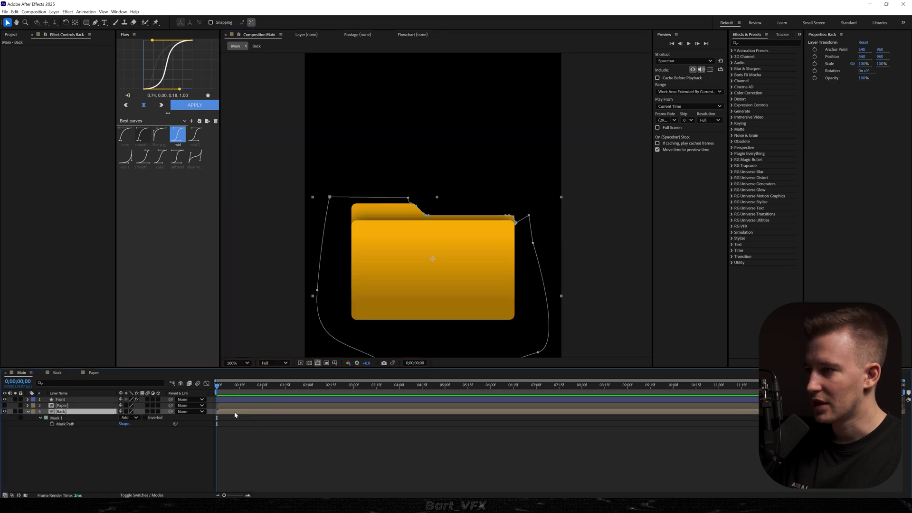
{"action": "key", "text": "alt+shift+p"}
{"action": "left_click_drag", "start_coordinate": [409, 287], "coordinate": [403, 298]}
{"action": "left_click_drag", "start_coordinate": [219, 387], "coordinate": [405, 389]}
{"action": "left_click_drag", "start_coordinate": [477, 297], "coordinate": [471, 267]}
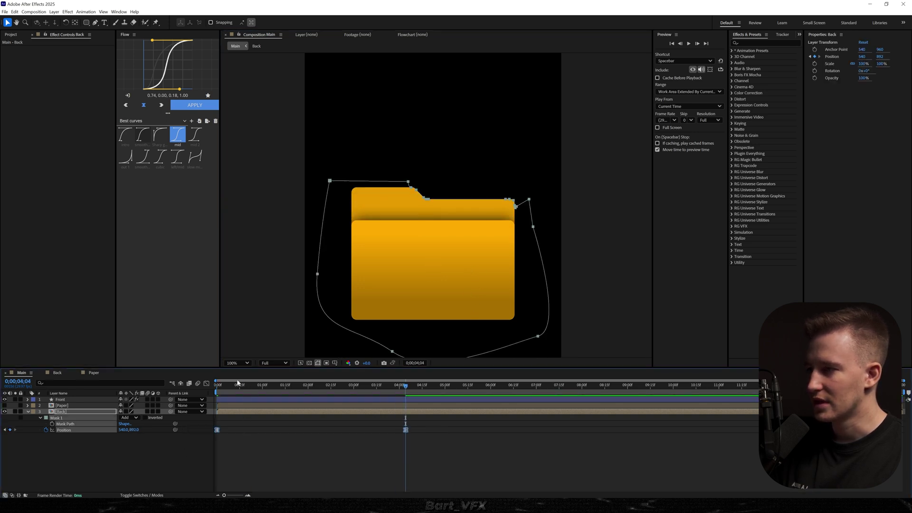
Step: Shape the Back position's speed graph to peak early and ease out slowly towards the second keyframe
{"action": "left_click", "coordinate": [206, 384]}
{"action": "left_click", "coordinate": [406, 481]}
{"action": "left_click_drag", "start_coordinate": [375, 453], "coordinate": [231, 451]}
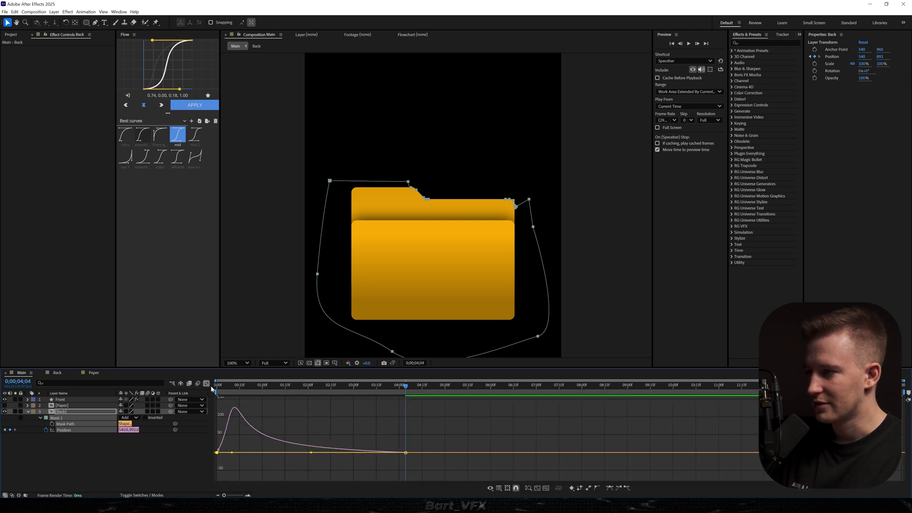
{"action": "left_click", "coordinate": [207, 384]}
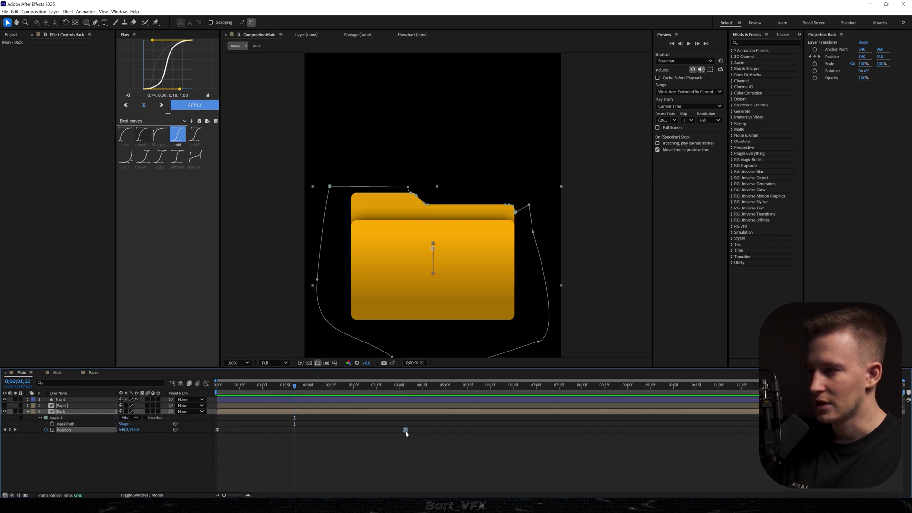
Step: Move the Back layer's second position keyframe earlier, to about 0;00;02;08
{"action": "left_click_drag", "start_coordinate": [406, 430], "coordinate": [320, 432]}
{"action": "left_click", "coordinate": [300, 400]}
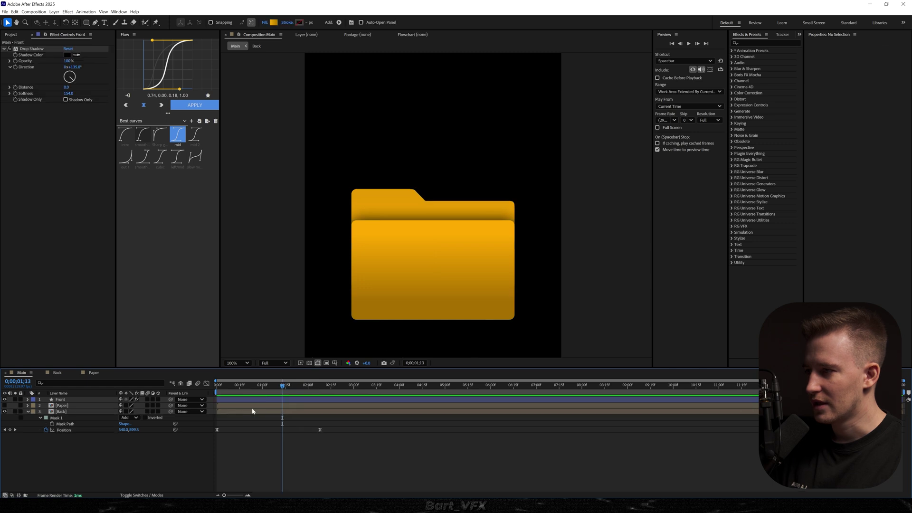
Step: Make the Paper layer visible again and rotate it about 5.7° clockwise
{"action": "left_click", "coordinate": [58, 406]}
{"action": "left_click", "coordinate": [4, 406]}
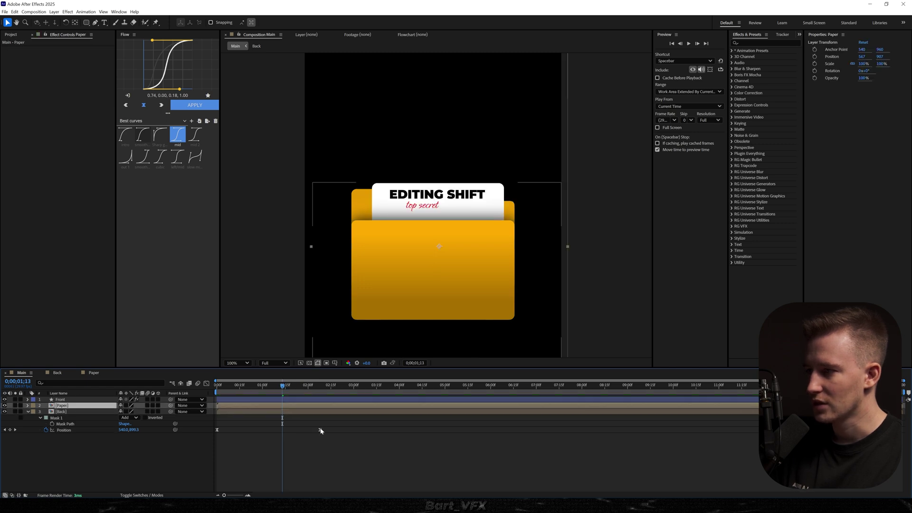
{"action": "left_click_drag", "start_coordinate": [475, 177], "coordinate": [495, 173]}
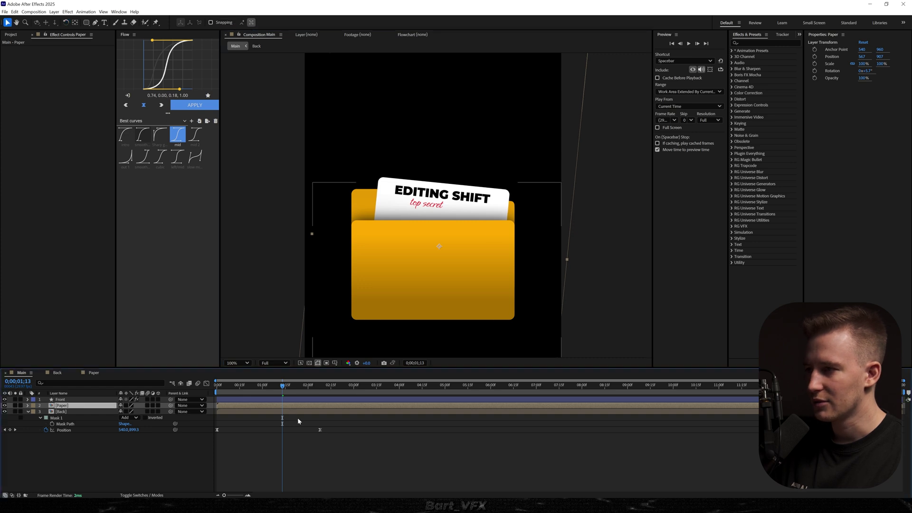
Step: Keyframe the Paper layer's raised position at about 0;00;02;08, lower it to about 520, 1096 at the start, and preview the motion
{"action": "key", "text": "alt+shift+p"}
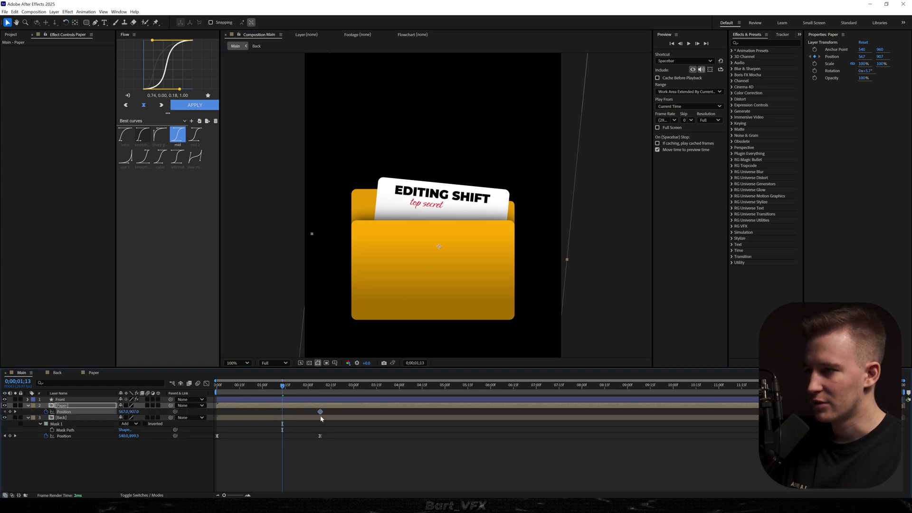
{"action": "left_click_drag", "start_coordinate": [291, 390], "coordinate": [205, 403]}
{"action": "left_click_drag", "start_coordinate": [431, 238], "coordinate": [420, 281]}
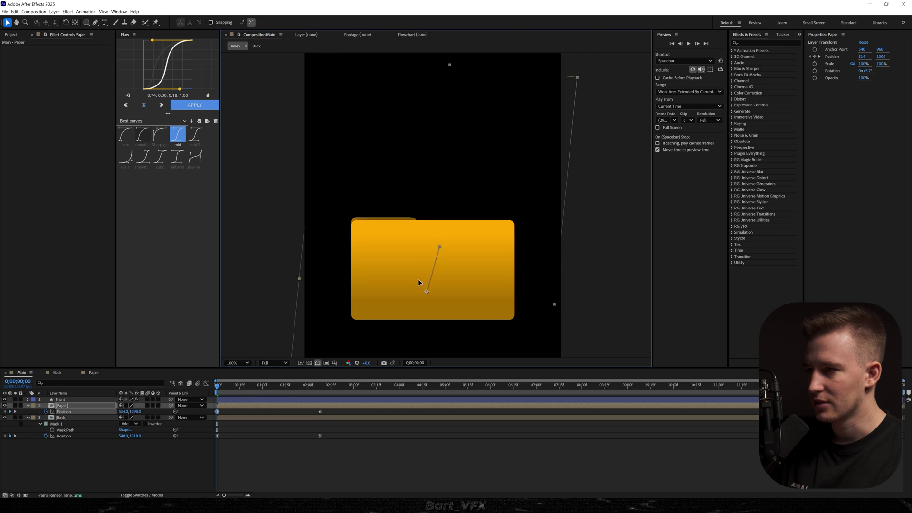
{"action": "key", "text": "space"}
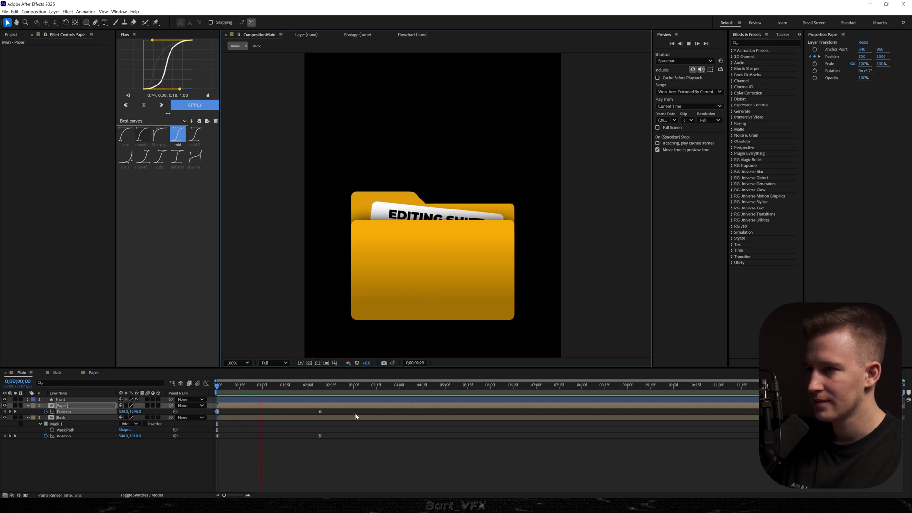
{"action": "key", "text": "space"}
Step: Ease the Paper layer's position keyframes with the Intro curve, and reshape the speed graph to peak early and slow down gradually
{"action": "left_click_drag", "start_coordinate": [333, 418], "coordinate": [208, 411]}
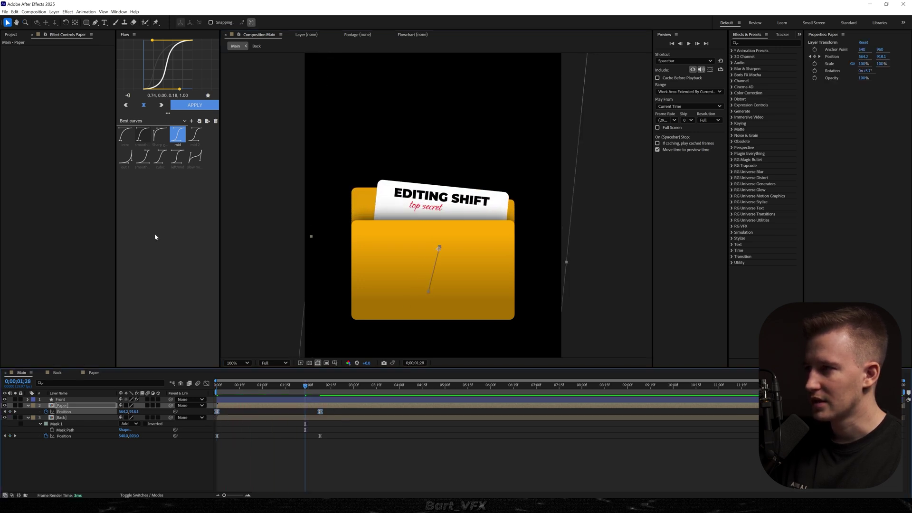
{"action": "left_click", "coordinate": [125, 135]}
{"action": "key", "text": "shift+F3"}
{"action": "left_click_drag", "start_coordinate": [302, 452], "coordinate": [268, 453]}
{"action": "key", "text": "space"}
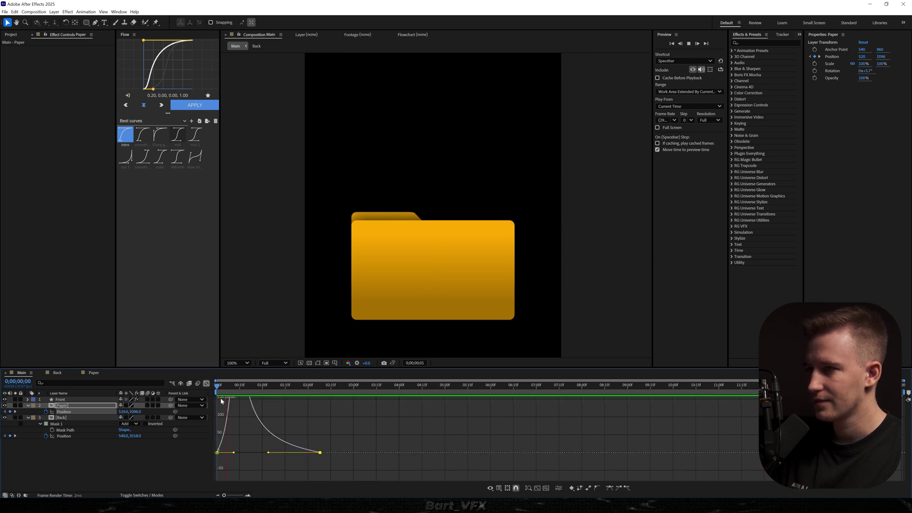
{"action": "key", "text": "space"}
{"action": "left_click_drag", "start_coordinate": [251, 384], "coordinate": [188, 393]}
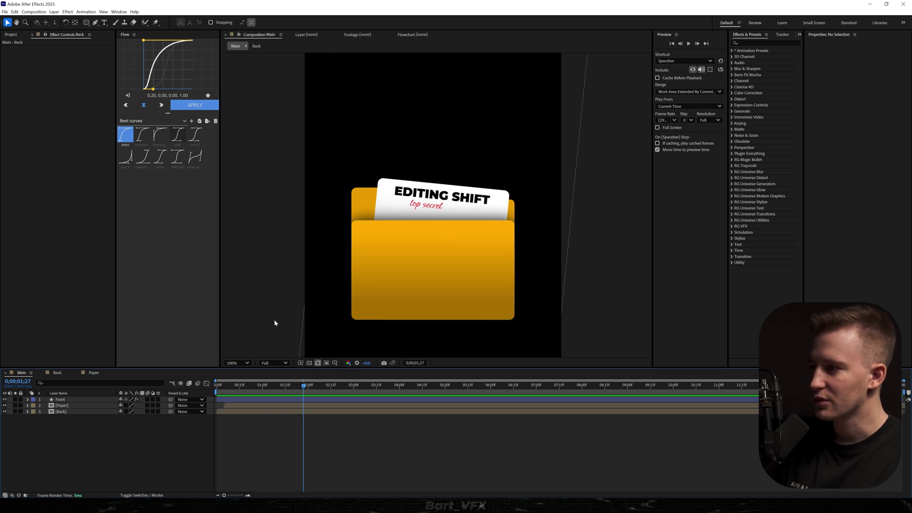
Step: Add a null object named Back Control directly above the Back layer and parent the Back layer to it
{"action": "right_click", "coordinate": [69, 442]}
{"action": "mouse_move", "coordinate": [114, 362]}
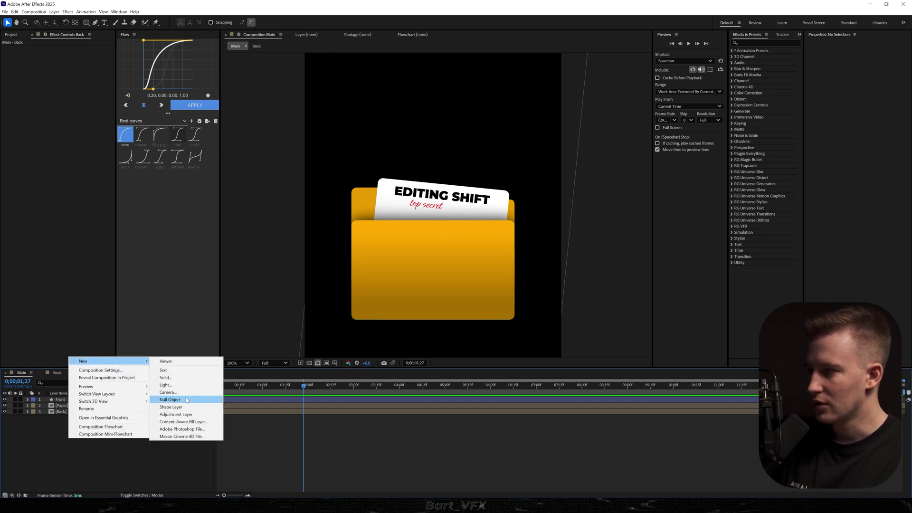
{"action": "left_click", "coordinate": [186, 400]}
{"action": "left_click_drag", "start_coordinate": [69, 400], "coordinate": [71, 415]}
{"action": "key", "text": "Return"}
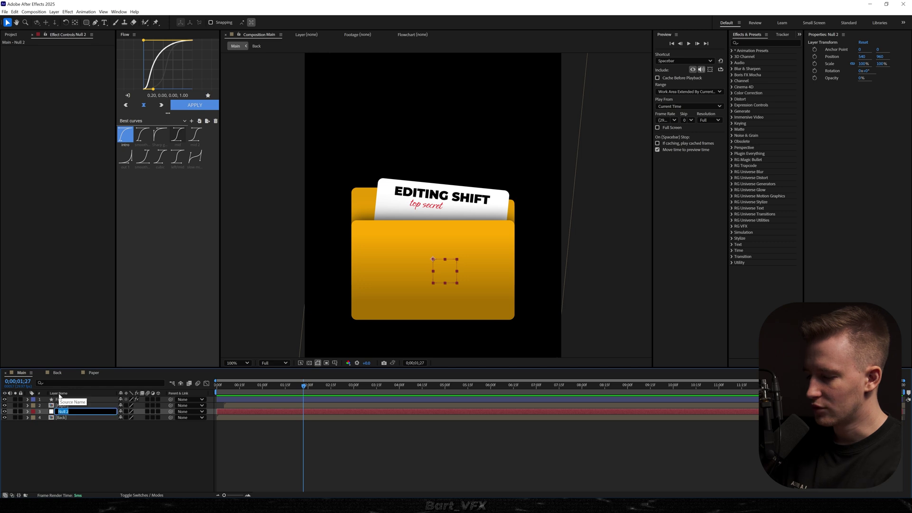
{"action": "type", "text": "Back Control"}
{"action": "key", "text": "Return"}
{"action": "left_click_drag", "start_coordinate": [170, 418], "coordinate": [94, 412]}
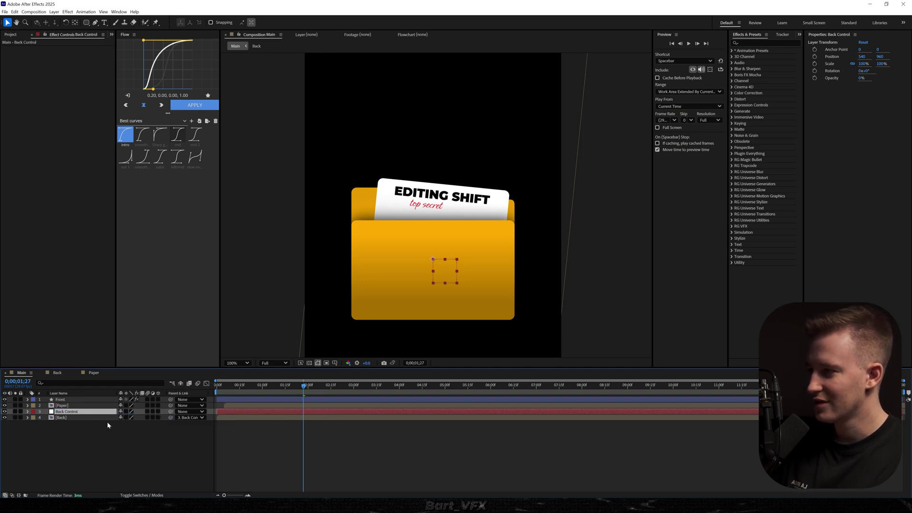
Step: Add a null object named Paper Control directly above the Paper layer and parent the Paper layer to it
{"action": "key", "text": "ctrl+alt+shift+y"}
{"action": "key", "text": "Return"}
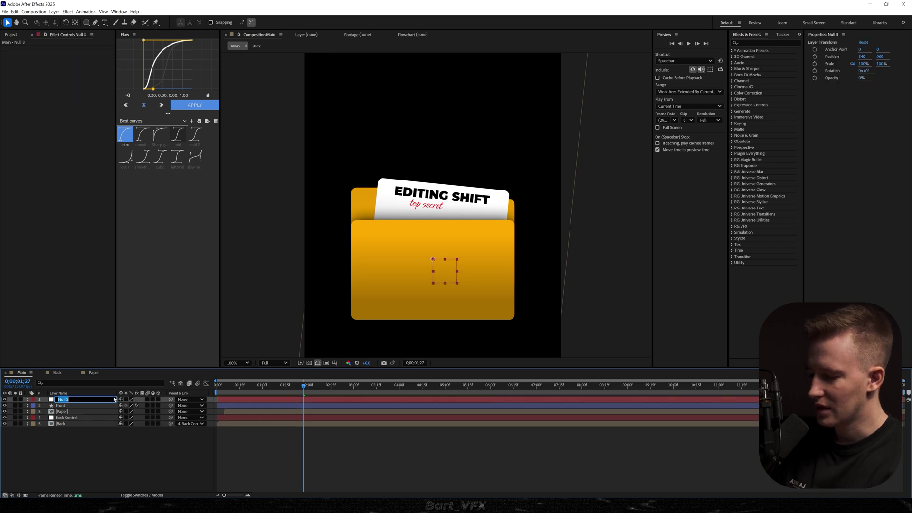
{"action": "type", "text": "Paper Control"}
{"action": "key", "text": "Return"}
{"action": "left_click_drag", "start_coordinate": [79, 410], "coordinate": [82, 409]}
{"action": "left_click_drag", "start_coordinate": [171, 412], "coordinate": [71, 405]}
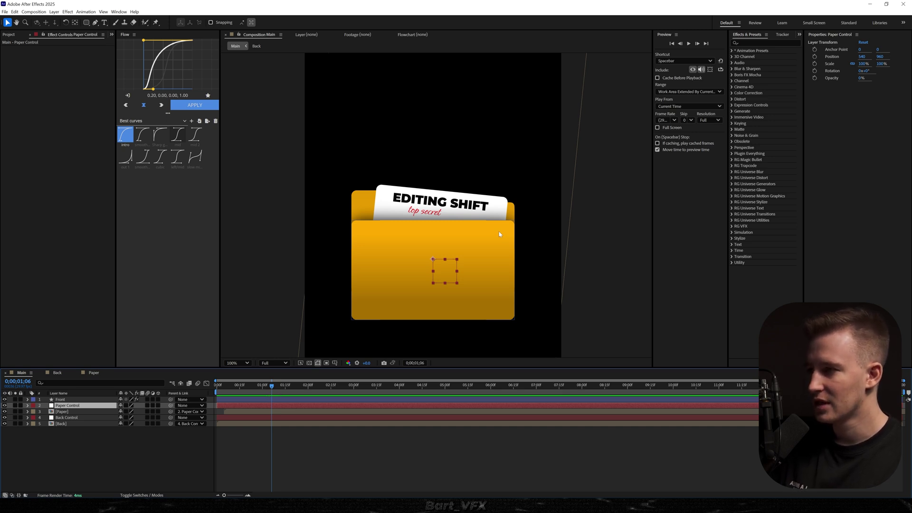
Step: Set position keyframes on both the Paper Control and Back Control nulls at 0;00;01;06
{"action": "left_click", "coordinate": [78, 416], "text": "ctrl"}
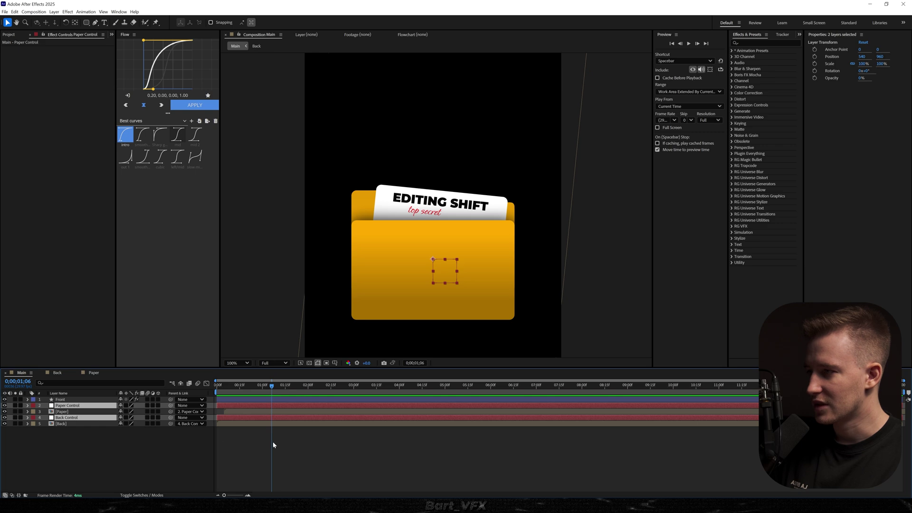
{"action": "key", "text": "alt+shift+p"}
{"action": "key", "text": "space"}
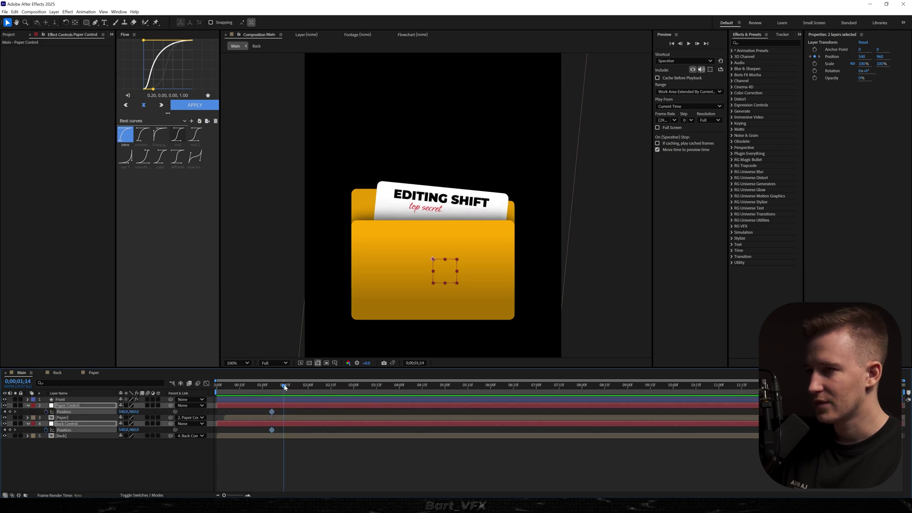
{"action": "key", "text": "space"}
{"action": "key", "text": "F2"}
Step: At 0;00;02;16, lower Back Control to about 540, 1088 and move Paper Control down and left until the paper hides behind the folder front
{"action": "left_click", "coordinate": [72, 425]}
{"action": "left_click_drag", "start_coordinate": [133, 430], "coordinate": [207, 409]}
{"action": "left_click_drag", "start_coordinate": [128, 412], "coordinate": [101, 412]}
Step: Ease both nulls' position keyframes, lengthen the speed handles so the motion peaks sharply midway, and preview it
{"action": "left_click_drag", "start_coordinate": [337, 411], "coordinate": [254, 434]}
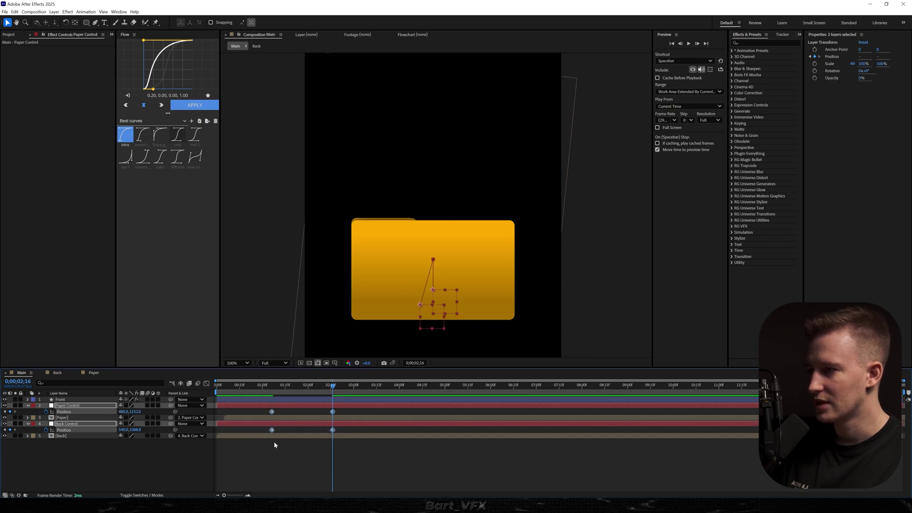
{"action": "left_click", "coordinate": [206, 383]}
{"action": "left_click_drag", "start_coordinate": [322, 453], "coordinate": [304, 452]}
{"action": "left_click_drag", "start_coordinate": [282, 453], "coordinate": [296, 453]}
{"action": "mouse_move", "coordinate": [298, 387]}
{"action": "left_mouse_down"}
{"action": "mouse_move", "coordinate": [246, 392]}
{"action": "mouse_move", "coordinate": [294, 385]}
{"action": "left_mouse_up"}
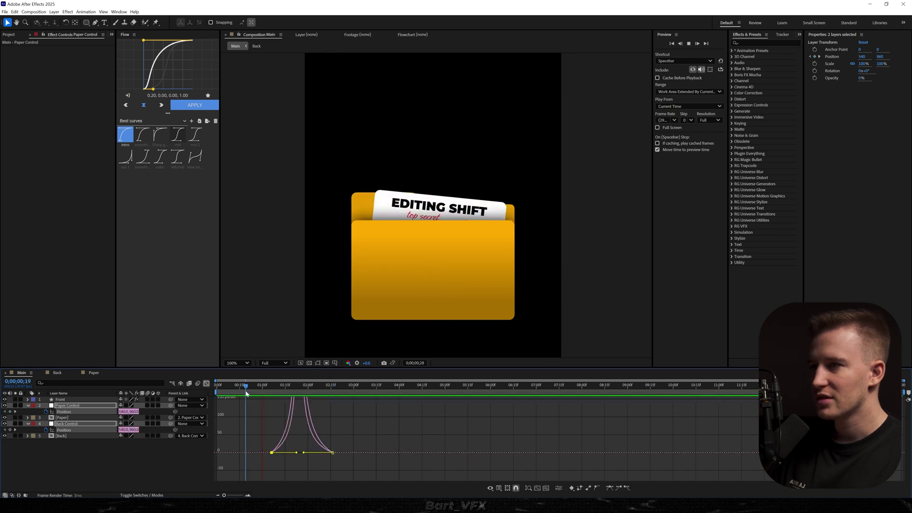
{"action": "key", "text": "space"}
{"action": "key", "text": "space"}
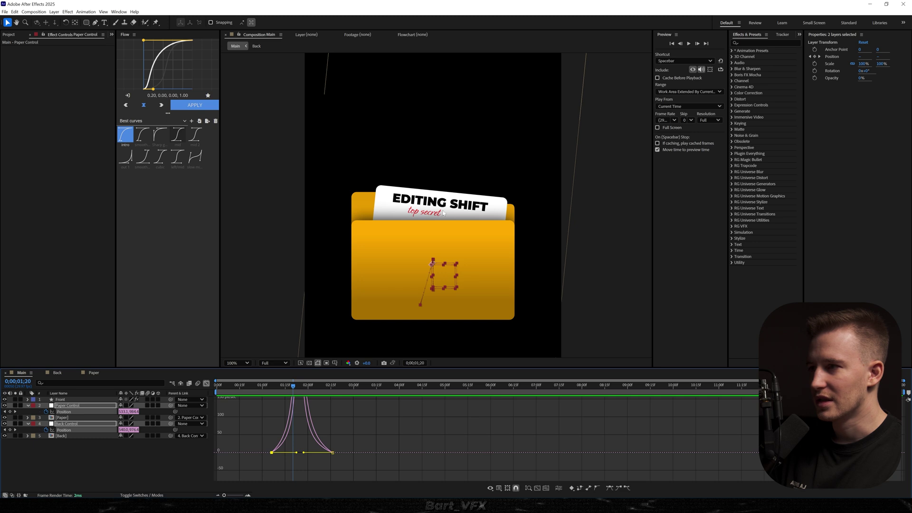
Step: Reveal the keyframed properties of the Back and Paper layers for comparison with their control nulls
{"action": "left_click", "coordinate": [287, 436]}
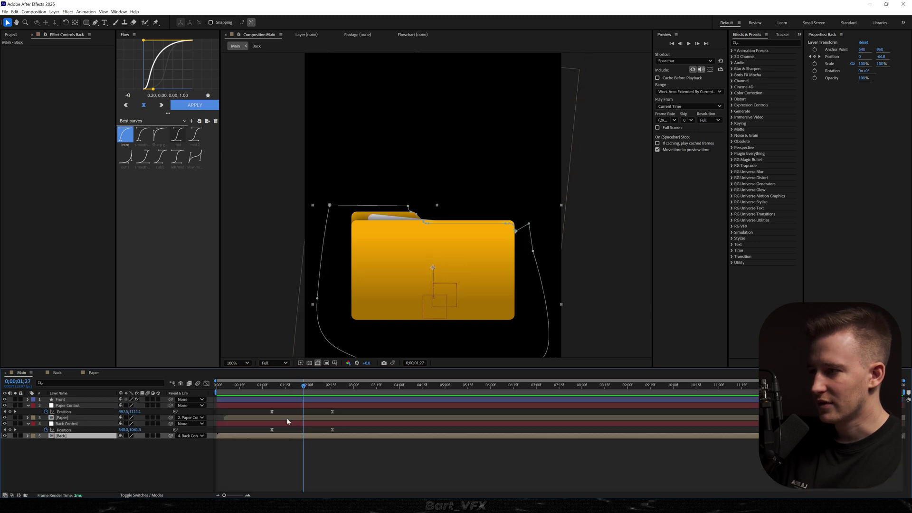
{"action": "left_click", "coordinate": [287, 419], "text": "ctrl"}
{"action": "key", "text": "u"}
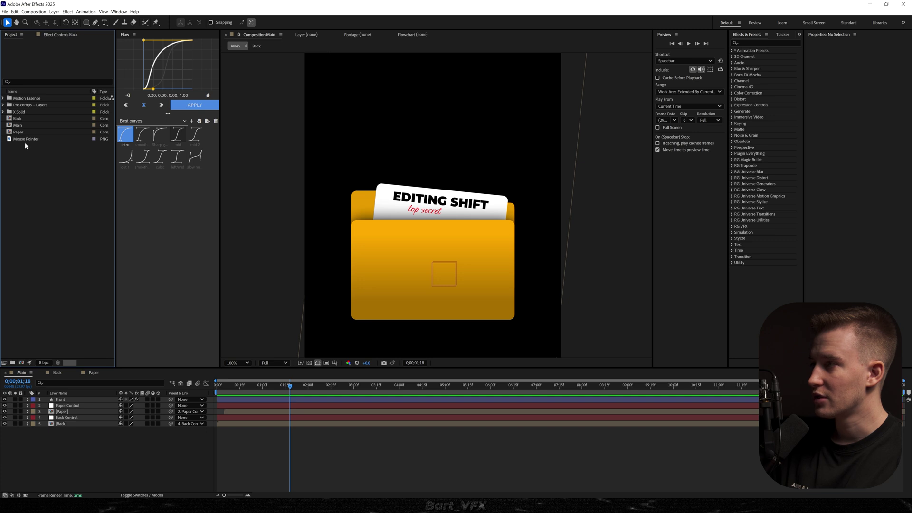
Step: Add the Mouse Pointer image to the Main composition as the top layer
{"action": "left_click_drag", "start_coordinate": [25, 138], "coordinate": [298, 401]}
{"action": "key", "text": "period"}
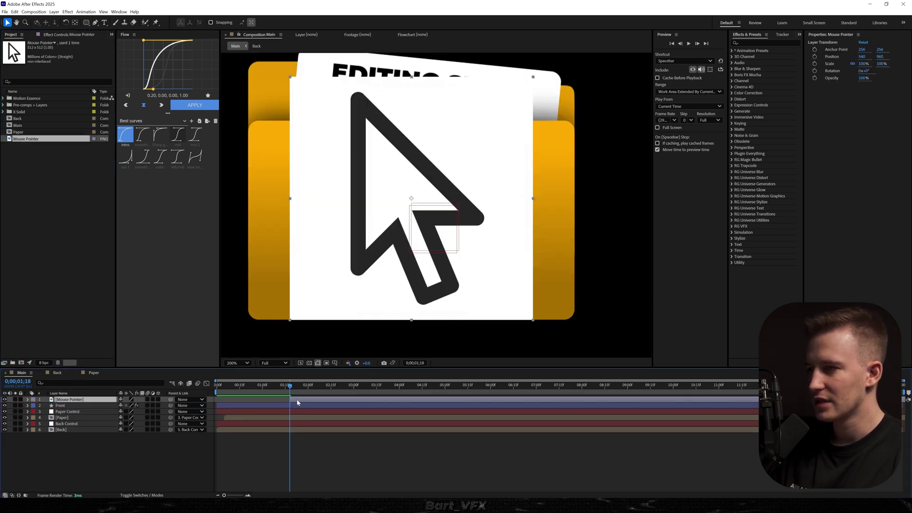
Step: Cut the pointer arrow out of its white background with a frozen Roto Brush matte, tightened by a strongly negative Shift Edge
{"action": "double_click", "coordinate": [291, 400]}
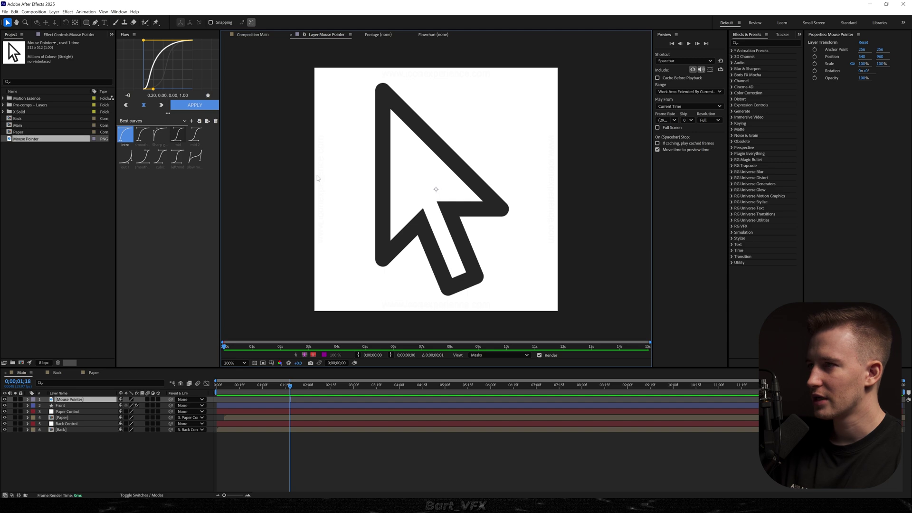
{"action": "key", "text": "alt+w"}
{"action": "left_click_drag", "start_coordinate": [418, 204], "coordinate": [397, 198]}
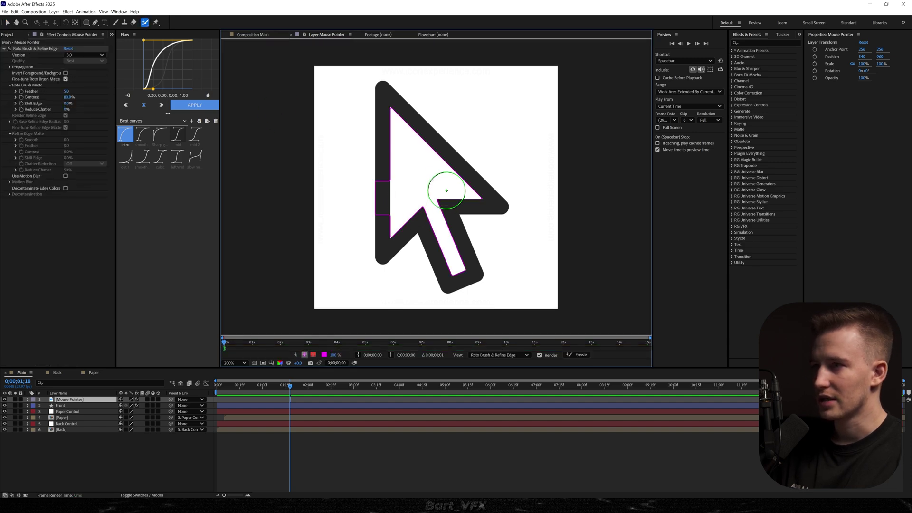
{"action": "left_click", "coordinate": [417, 151]}
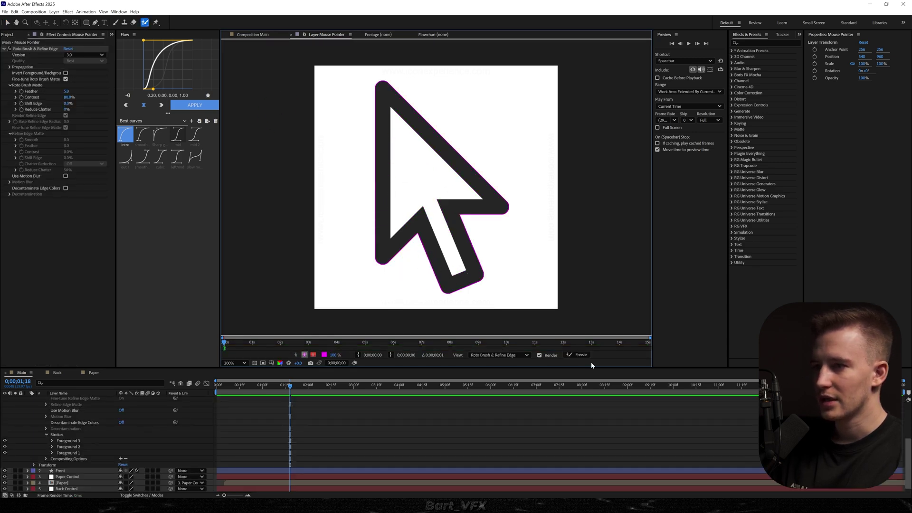
{"action": "left_click", "coordinate": [580, 355]}
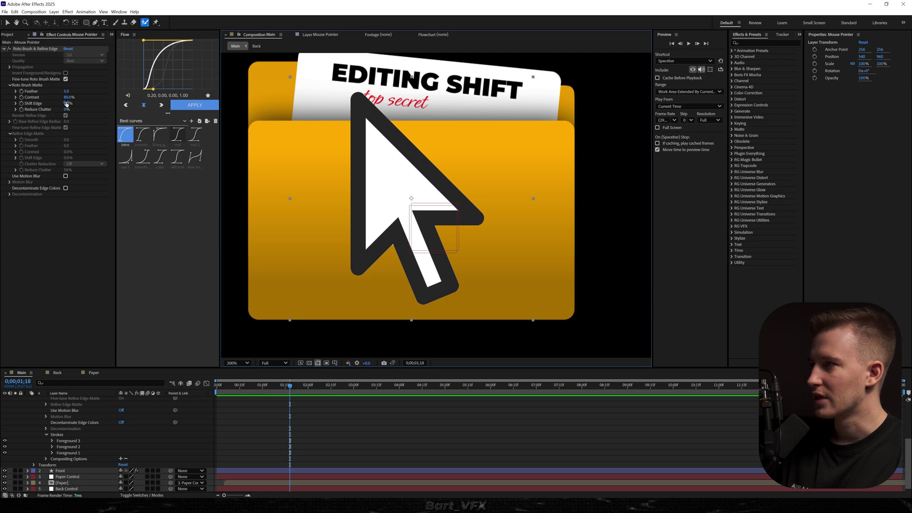
{"action": "left_click_drag", "start_coordinate": [66, 104], "coordinate": [33, 103]}
{"action": "left_click_drag", "start_coordinate": [33, 104], "coordinate": [25, 103]}
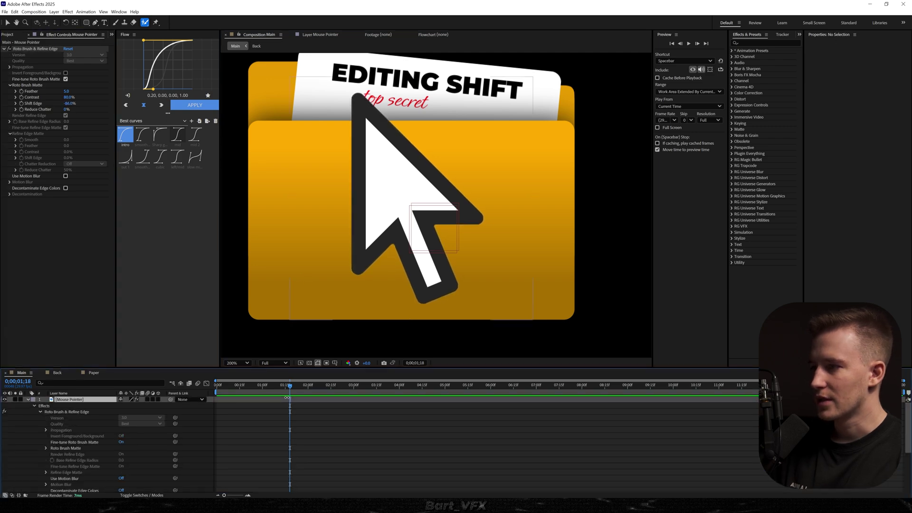
Step: Pre-compose the Mouse Pointer layer as Pointer and apply Freeze Frame to the new pre-composition
{"action": "right_click", "coordinate": [290, 401]}
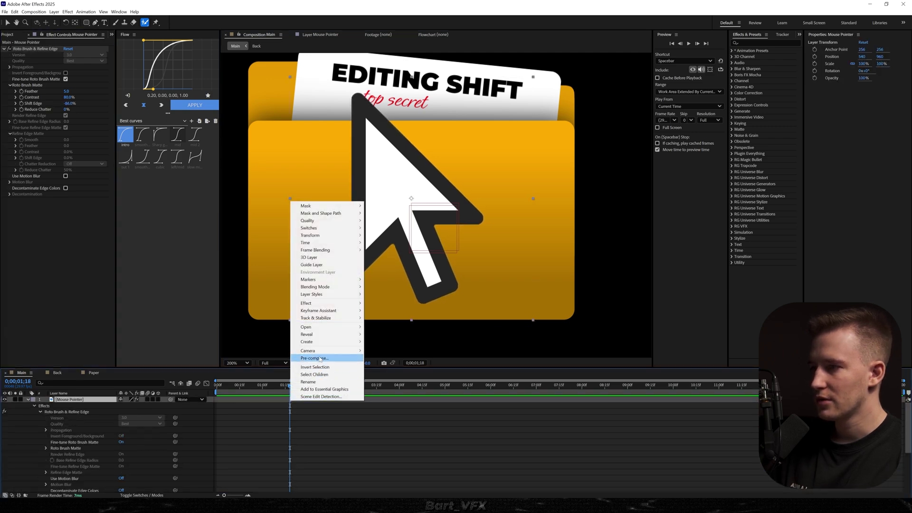
{"action": "left_click", "coordinate": [314, 358]}
{"action": "type", "text": "Pointer"}
{"action": "key", "text": "Return"}
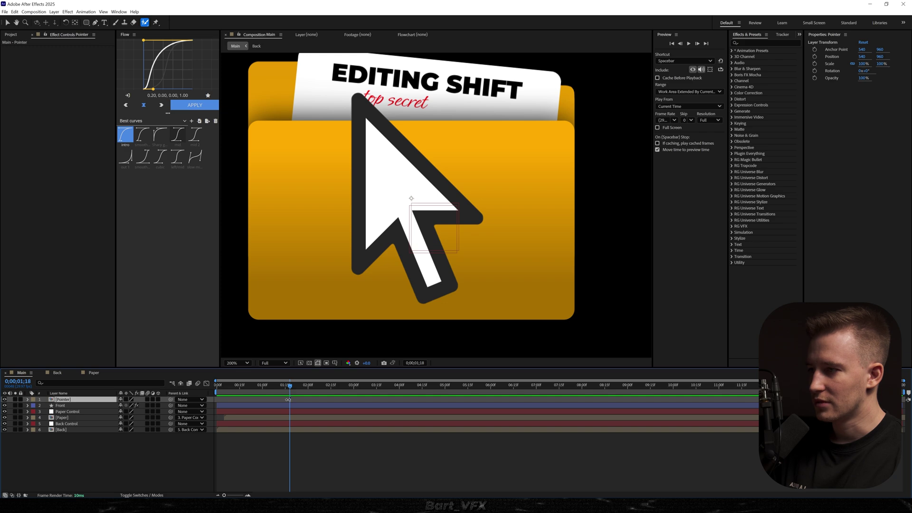
{"action": "right_click", "coordinate": [288, 399]}
{"action": "mouse_move", "coordinate": [333, 242]}
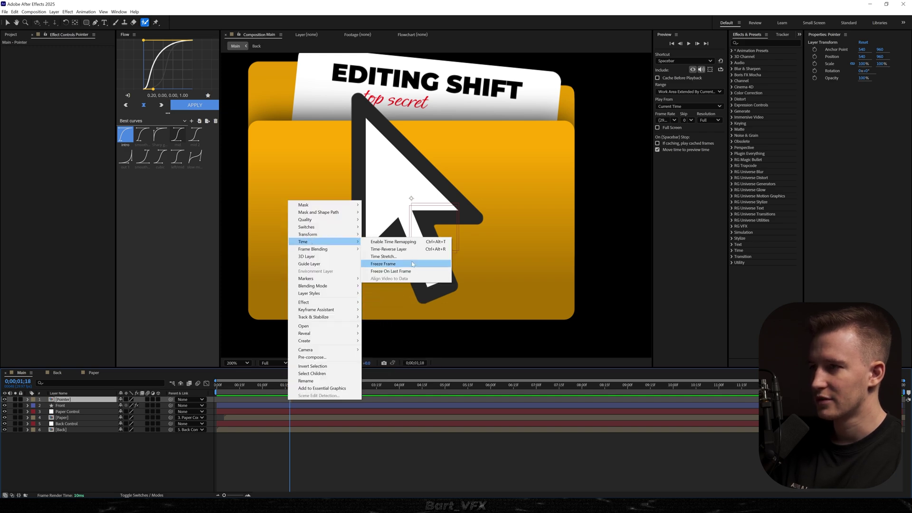
{"action": "left_click", "coordinate": [412, 264]}
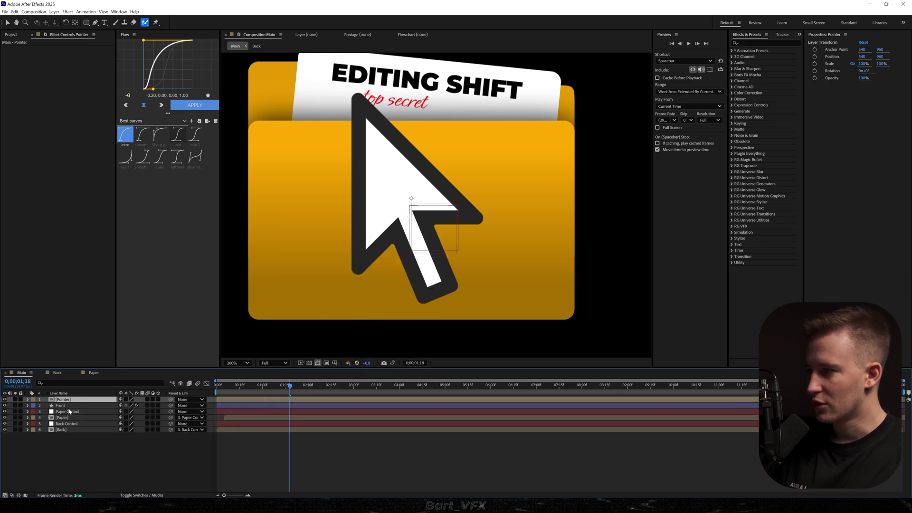
Step: Pre-compose the Front, Paper Control, Paper, Back Control and Back layers together as Folder, and check the result along the timeline
{"action": "left_click", "coordinate": [64, 407]}
{"action": "left_click", "coordinate": [65, 430], "text": "shift"}
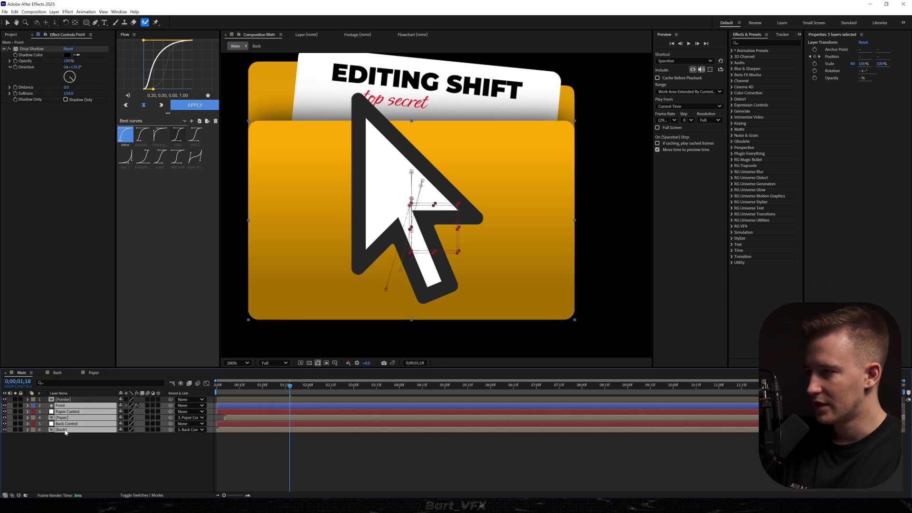
{"action": "right_click", "coordinate": [66, 430]}
{"action": "left_click", "coordinate": [103, 379]}
{"action": "type", "text": "Golder"}
{"action": "key", "text": "Return"}
{"action": "left_click_drag", "start_coordinate": [288, 386], "coordinate": [236, 397]}
Step: Create a two-node camera with the 35mm preset in the Main composition
{"action": "left_click", "coordinate": [99, 443]}
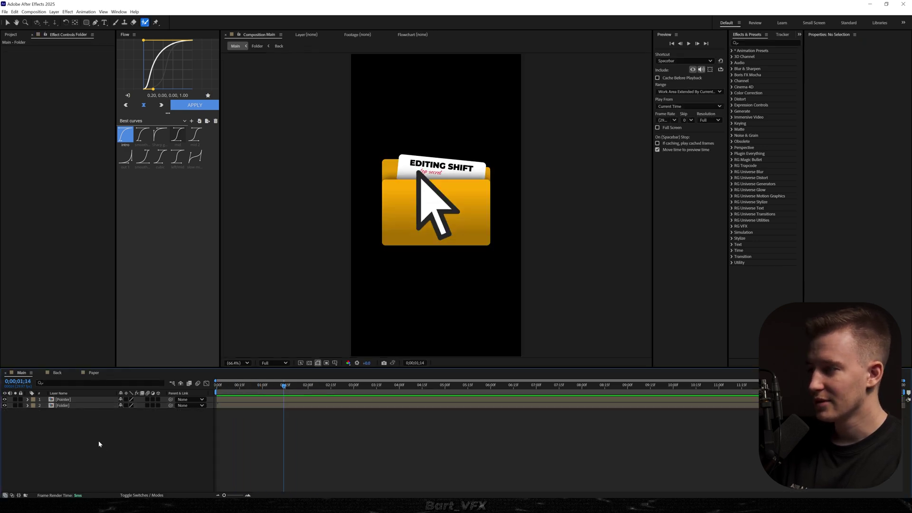
{"action": "right_click", "coordinate": [69, 431]}
{"action": "mouse_move", "coordinate": [138, 356]}
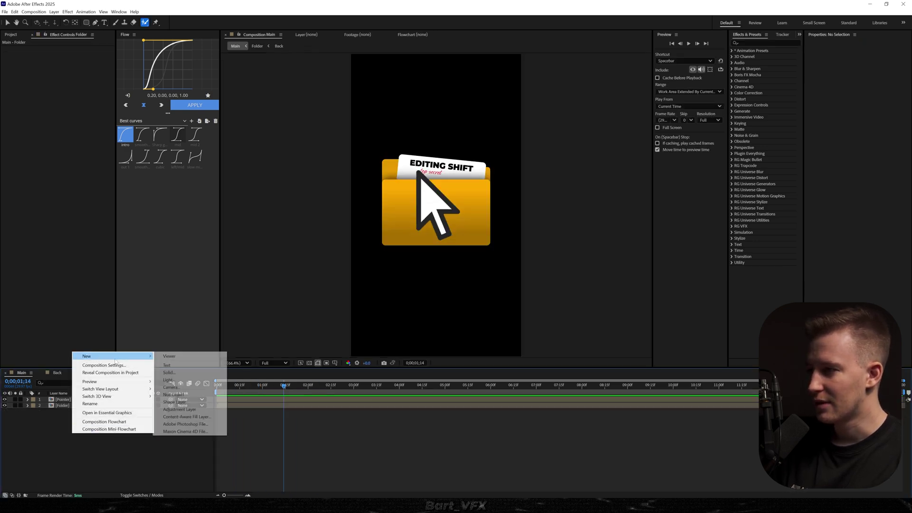
{"action": "left_click", "coordinate": [169, 388]}
{"action": "left_click", "coordinate": [192, 258]}
{"action": "left_click", "coordinate": [190, 278]}
{"action": "left_click", "coordinate": [300, 270]}
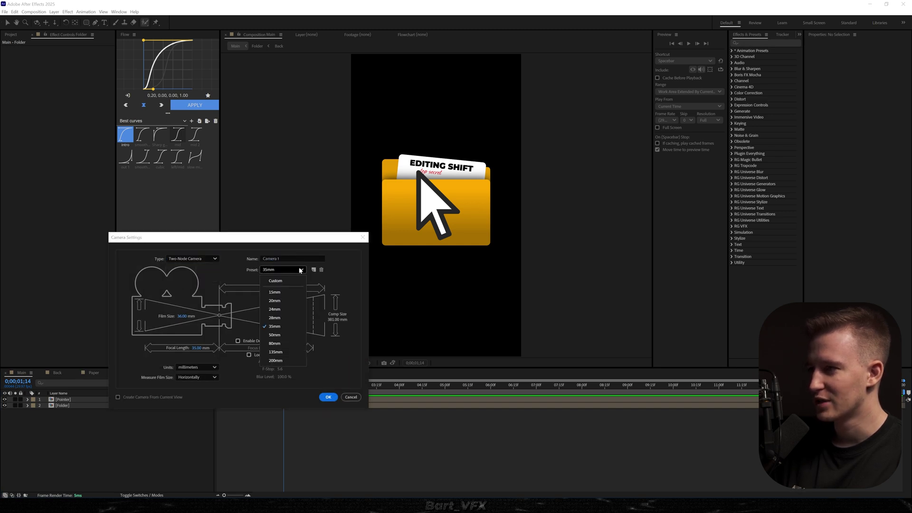
{"action": "left_click", "coordinate": [277, 331]}
{"action": "left_click", "coordinate": [328, 397]}
{"action": "key", "text": "Return"}
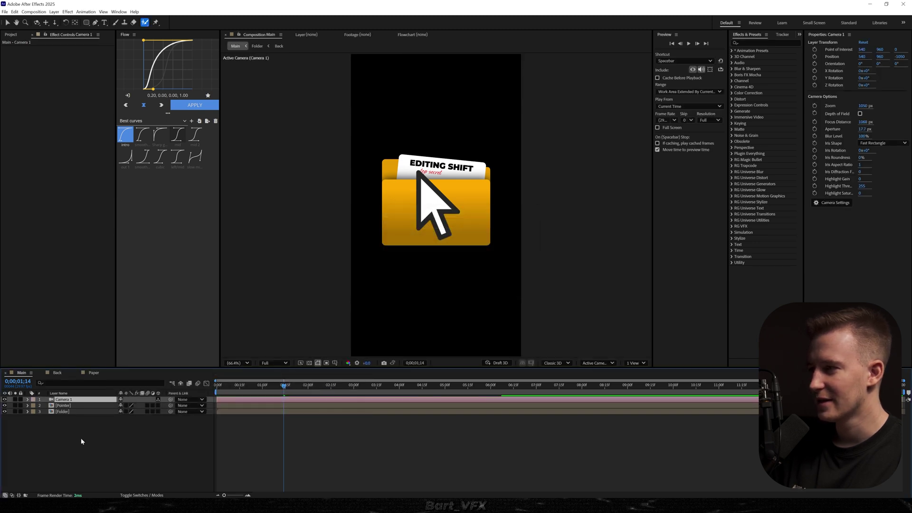
Step: Add a null object, parent Camera 1 to it, and place both beneath the Folder layer
{"action": "key", "text": "ctrl+alt+shift+y"}
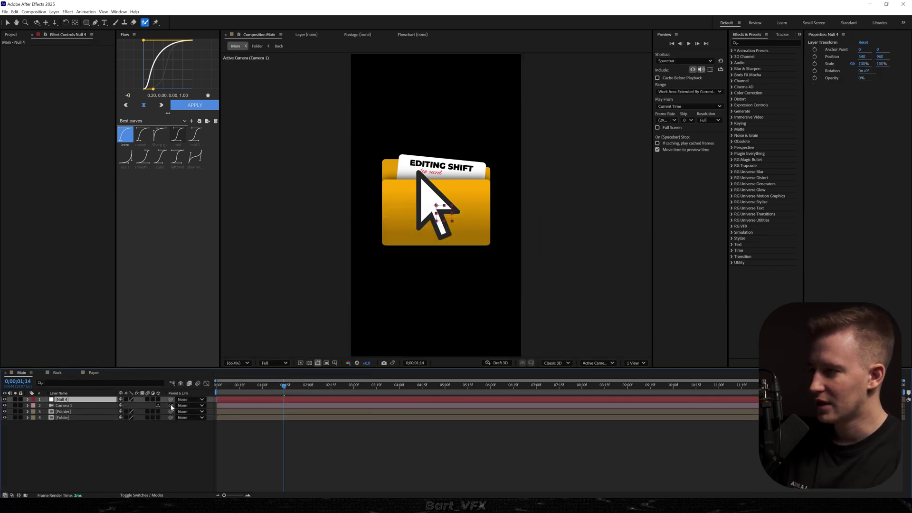
{"action": "left_click_drag", "start_coordinate": [171, 407], "coordinate": [63, 434]}
{"action": "left_click", "coordinate": [61, 406], "text": "shift"}
{"action": "left_click", "coordinate": [64, 435]}
Step: Rename the camera's null as cam control 1 and give it and Camera 1 the Cyan label colour
{"action": "left_click", "coordinate": [67, 413]}
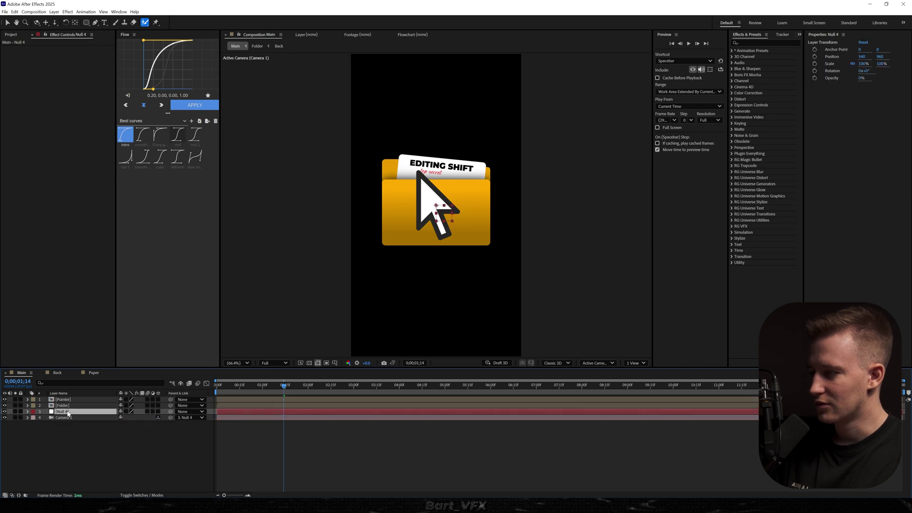
{"action": "key", "text": "Return"}
{"action": "type", "text": "cam control 1"}
{"action": "key", "text": "Return"}
{"action": "left_click", "coordinate": [63, 417], "text": "shift"}
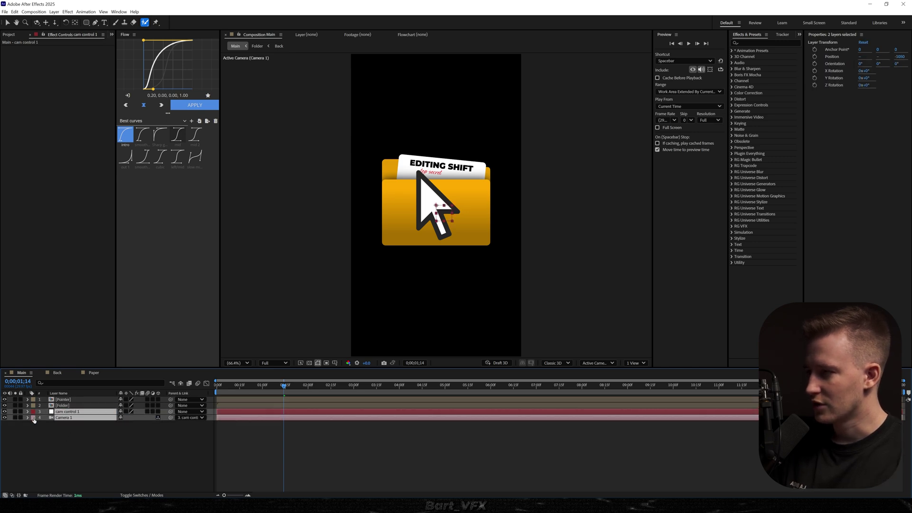
{"action": "left_click", "coordinate": [33, 418]}
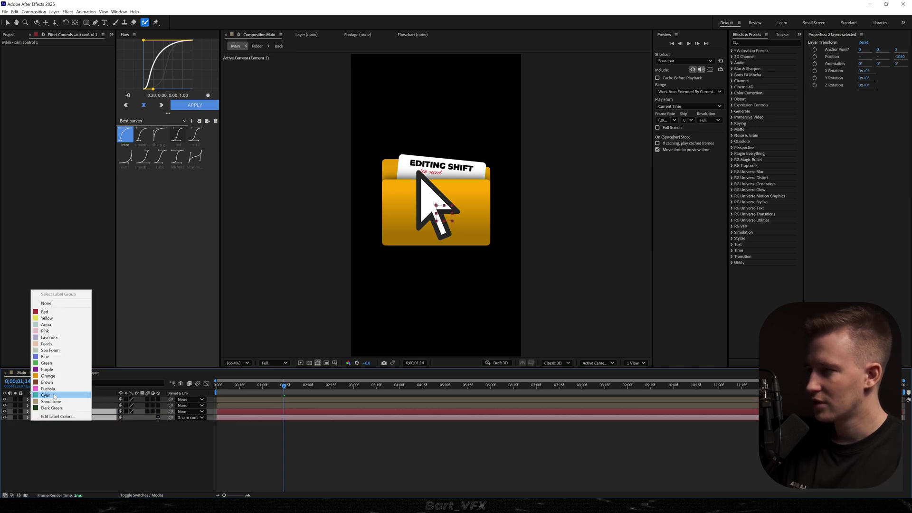
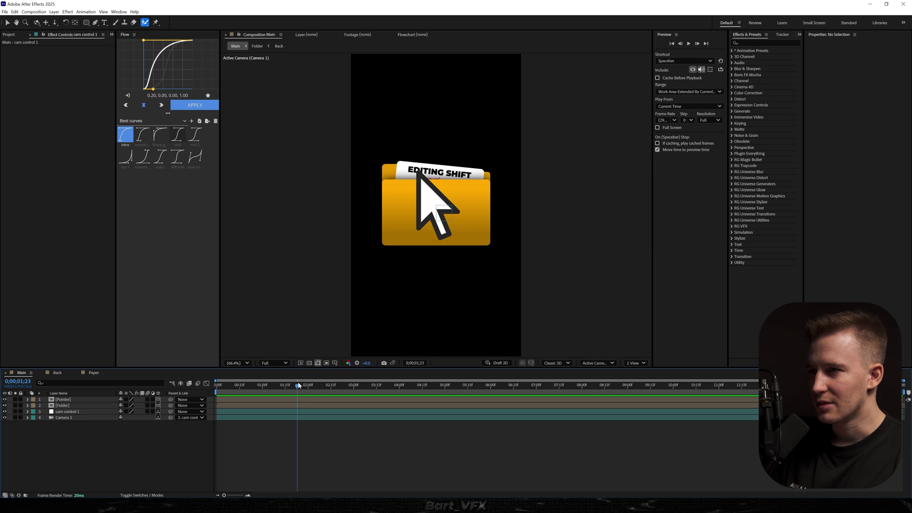
Step: Keyframe the Pointer's position at 0;00;01;23 over the lower folder front, about 604.8, 1140.8, and scale the layer to 77.7%
{"action": "left_click", "coordinate": [72, 401]}
{"action": "key", "text": "alt+shift+p"}
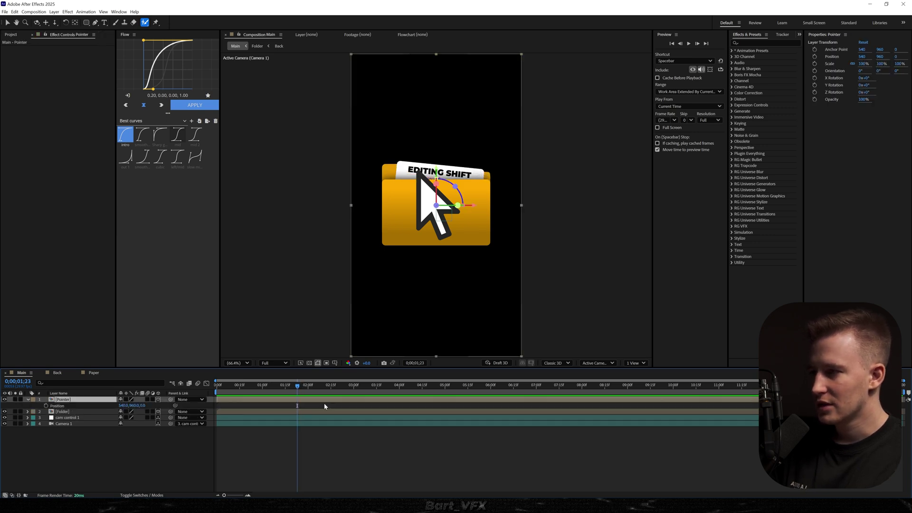
{"action": "left_click", "coordinate": [443, 232]}
{"action": "key", "text": "Return"}
{"action": "left_click_drag", "start_coordinate": [443, 232], "coordinate": [450, 256]}
{"action": "key", "text": "s"}
{"action": "left_click_drag", "start_coordinate": [131, 408], "coordinate": [46, 409]}
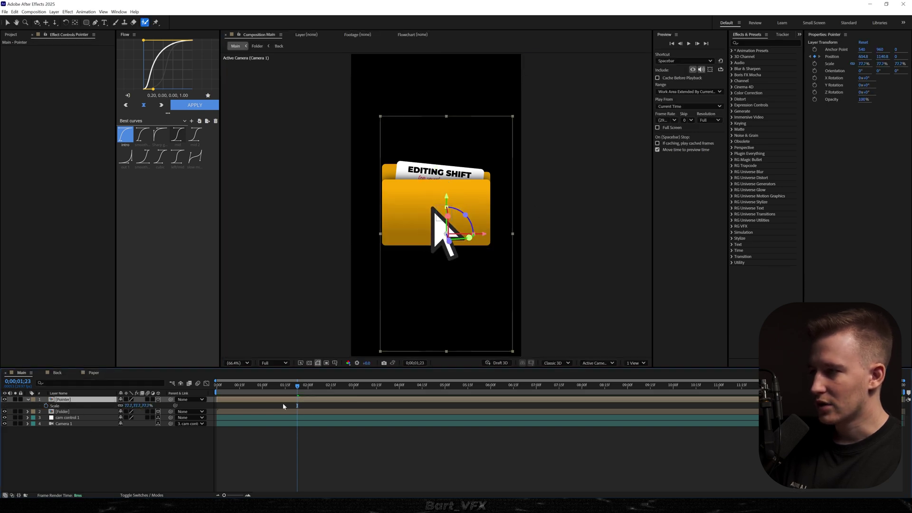
Step: Keyframe a click on the Pointer's scale: 77.7% just before 0;00;01;23, 70.4% there and 77.7% a few frames after, and preview it
{"action": "left_click", "coordinate": [46, 407]}
{"action": "left_click_drag", "start_coordinate": [297, 406], "coordinate": [290, 406]}
{"action": "left_click_drag", "start_coordinate": [131, 406], "coordinate": [104, 409]}
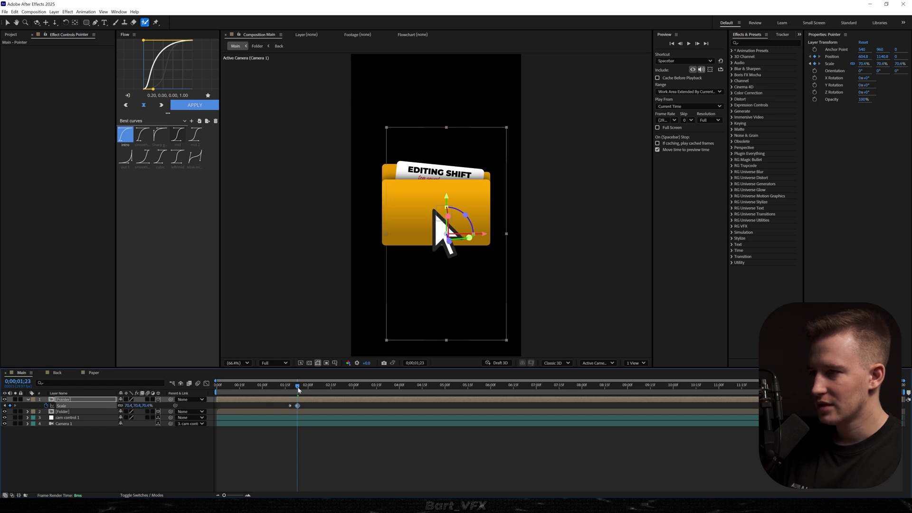
{"action": "left_click_drag", "start_coordinate": [298, 390], "coordinate": [306, 388]}
{"action": "key", "text": "alt+KP_Add"}
{"action": "key", "text": "alt+KP_Add"}
{"action": "key", "text": "alt+KP_Add"}
{"action": "key", "text": "alt+KP_Add"}
{"action": "key", "text": "alt+KP_Add"}
{"action": "key", "text": "alt+KP_Add"}
{"action": "key", "text": "alt+KP_Add"}
{"action": "key", "text": "alt+KP_Add"}
{"action": "key", "text": "alt+KP_Add"}
{"action": "key", "text": "alt+KP_Add"}
{"action": "left_click_drag", "start_coordinate": [305, 389], "coordinate": [278, 391]}
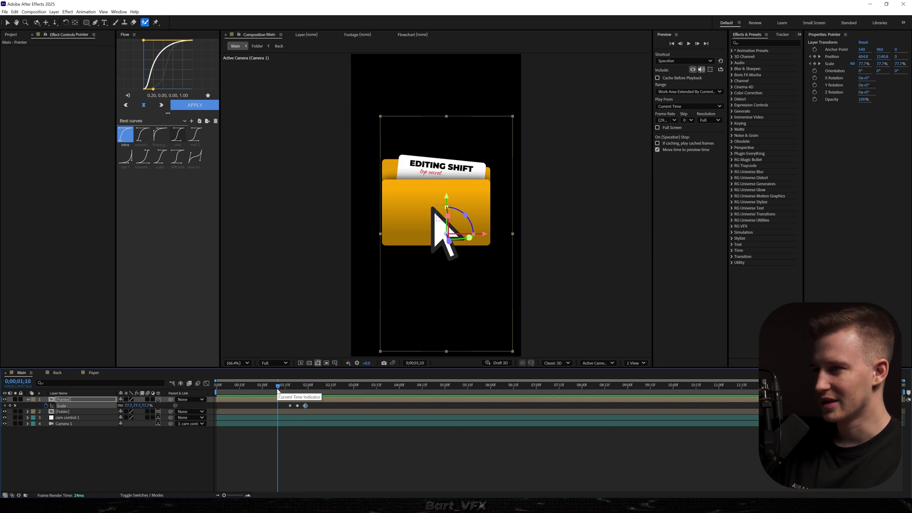
{"action": "key", "text": "space"}
{"action": "key", "text": "space"}
{"action": "left_click", "coordinate": [279, 389]}
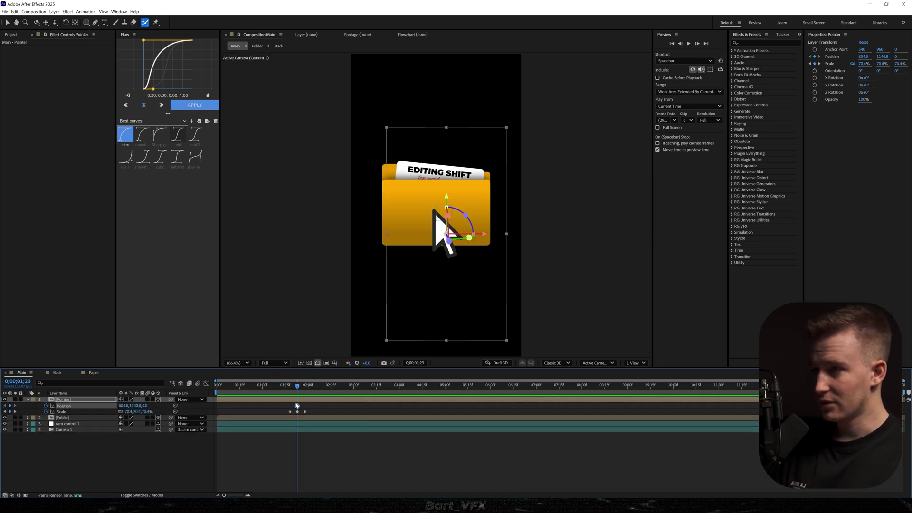
Step: Animate the Pointer's position rising from below the frame, starting at about 0;00;00;13, with eased keyframes, and preview it
{"action": "left_click_drag", "start_coordinate": [298, 387], "coordinate": [235, 398]}
{"action": "left_click_drag", "start_coordinate": [140, 405], "coordinate": [271, 413]}
{"action": "key", "text": "space"}
{"action": "key", "text": "space"}
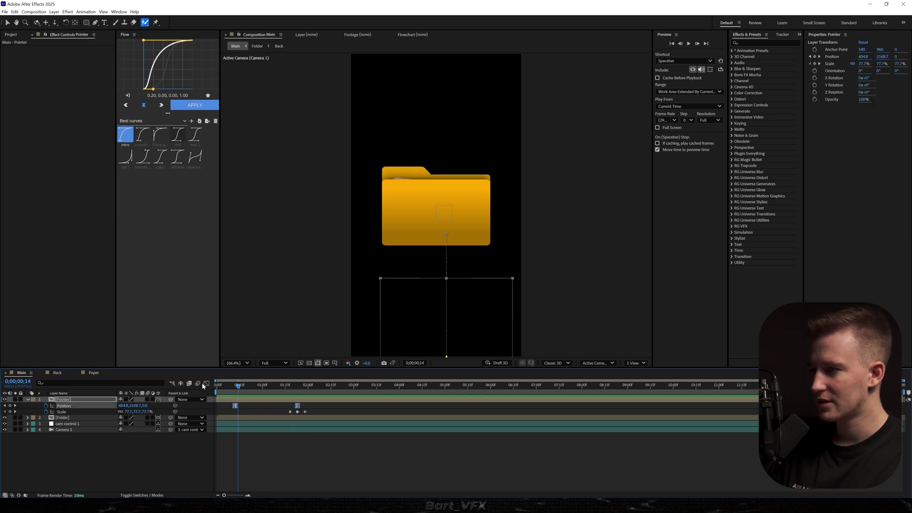
Step: Shape the speed graph of the Pointer's position by pulling both keyframe ease handles towards the middle of the move
{"action": "left_click", "coordinate": [205, 384]}
{"action": "left_click_drag", "start_coordinate": [493, 475], "coordinate": [438, 475]}
{"action": "left_click_drag", "start_coordinate": [329, 476], "coordinate": [404, 475]}
{"action": "left_click_drag", "start_coordinate": [438, 476], "coordinate": [419, 476]}
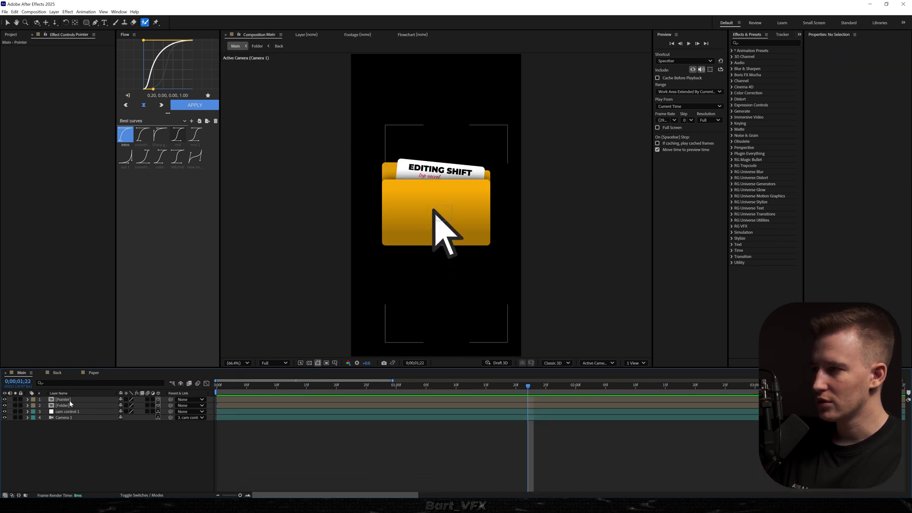
Step: Add a null named Pointer Controler, parent the Pointer layer to it, and make the null 3D
{"action": "right_click", "coordinate": [72, 438]}
{"action": "mouse_move", "coordinate": [102, 362]}
{"action": "left_click", "coordinate": [177, 400]}
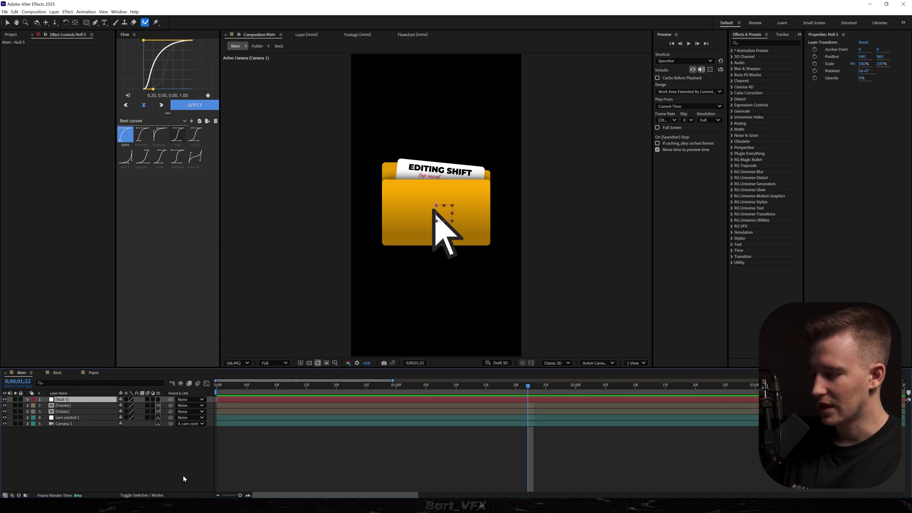
{"action": "key", "text": "Return"}
{"action": "type", "text": "Pointer Controler"}
{"action": "key", "text": "Return"}
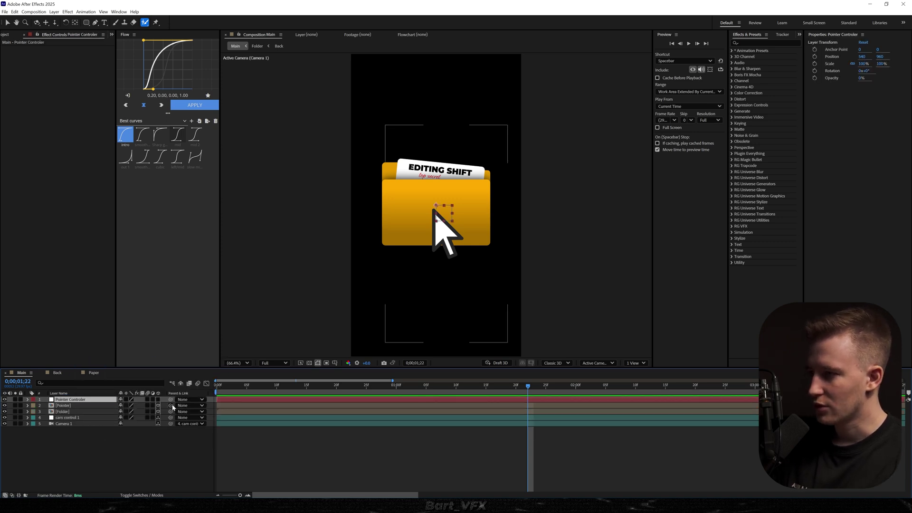
{"action": "left_click_drag", "start_coordinate": [98, 407], "coordinate": [159, 402]}
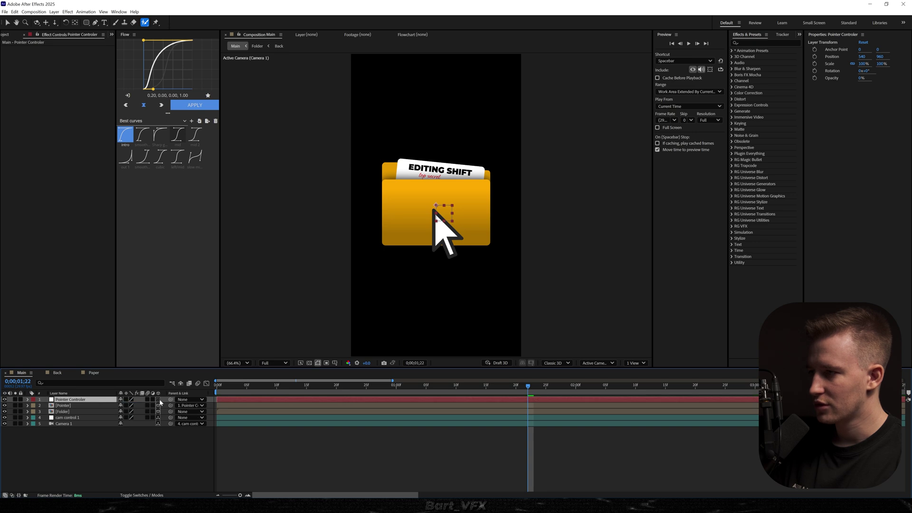
{"action": "left_click", "coordinate": [158, 400]}
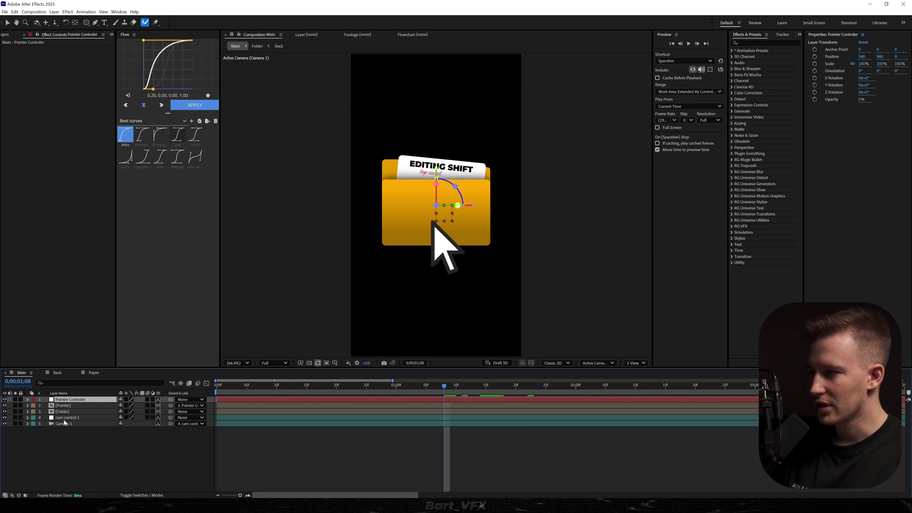
Step: Keyframe cam control 1's position just before one second, and set it to 275, 960, -6390 at 0;00;02;04
{"action": "left_click", "coordinate": [65, 419]}
{"action": "key", "text": "alt+shift+p"}
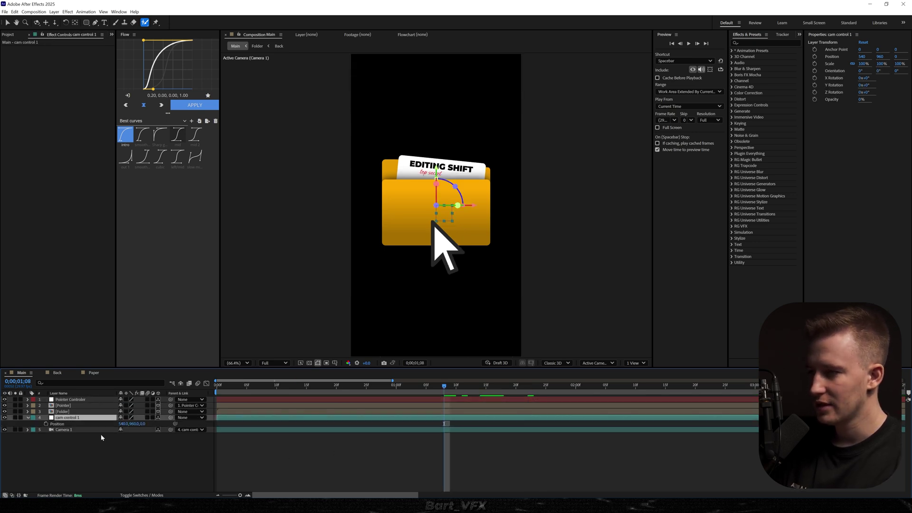
{"action": "left_click_drag", "start_coordinate": [444, 423], "coordinate": [391, 425]}
{"action": "key", "text": "Page_Down"}
{"action": "key", "text": "Page_Down"}
{"action": "key", "text": "Page_Down"}
{"action": "key", "text": "Page_Down"}
{"action": "key", "text": "Page_Down"}
{"action": "key", "text": "Page_Down"}
{"action": "key", "text": "Page_Down"}
{"action": "key", "text": "Page_Down"}
{"action": "key", "text": "Page_Down"}
{"action": "key", "text": "Page_Down"}
{"action": "key", "text": "Page_Down"}
{"action": "key", "text": "Page_Down"}
{"action": "key", "text": "Page_Down"}
{"action": "key", "text": "Page_Down"}
{"action": "key", "text": "Page_Down"}
{"action": "key", "text": "Page_Down"}
{"action": "key", "text": "Page_Down"}
{"action": "key", "text": "Page_Down"}
{"action": "key", "text": "Page_Down"}
{"action": "key", "text": "Page_Down"}
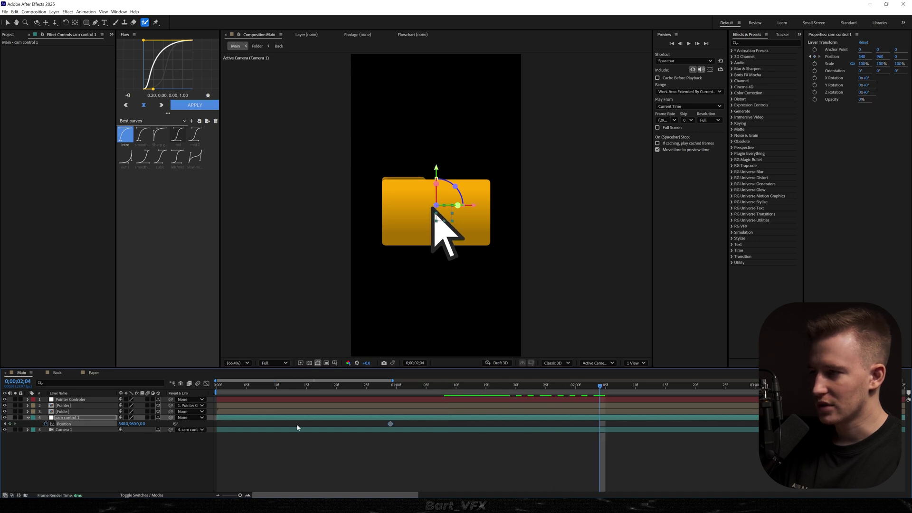
{"action": "left_click_drag", "start_coordinate": [142, 424], "coordinate": [12, 423]}
{"action": "left_click_drag", "start_coordinate": [437, 210], "coordinate": [436, 208]}
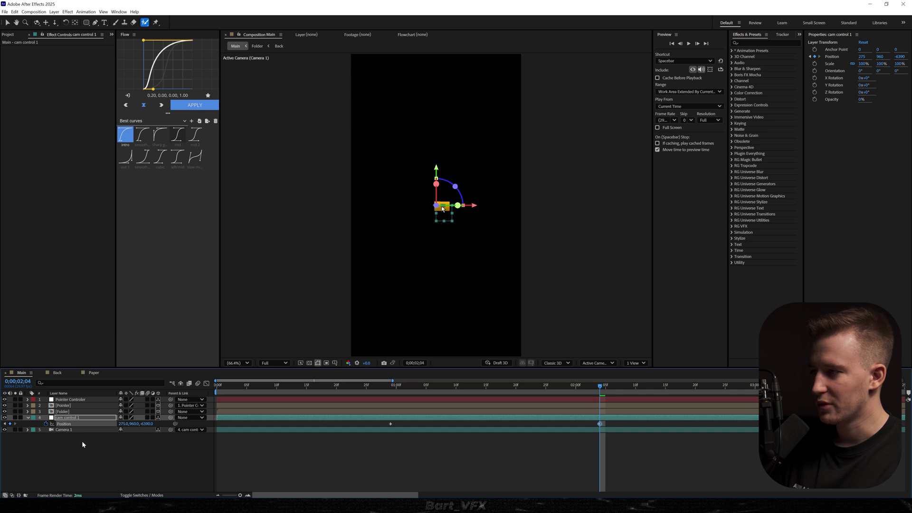
Step: Keyframe cam control 1's rotations, ending at X -3.2°, Y -8.8°, Z -4.6° at 0;00;02;04, and set its Y position there to 1640
{"action": "key", "text": "alt+shift+r"}
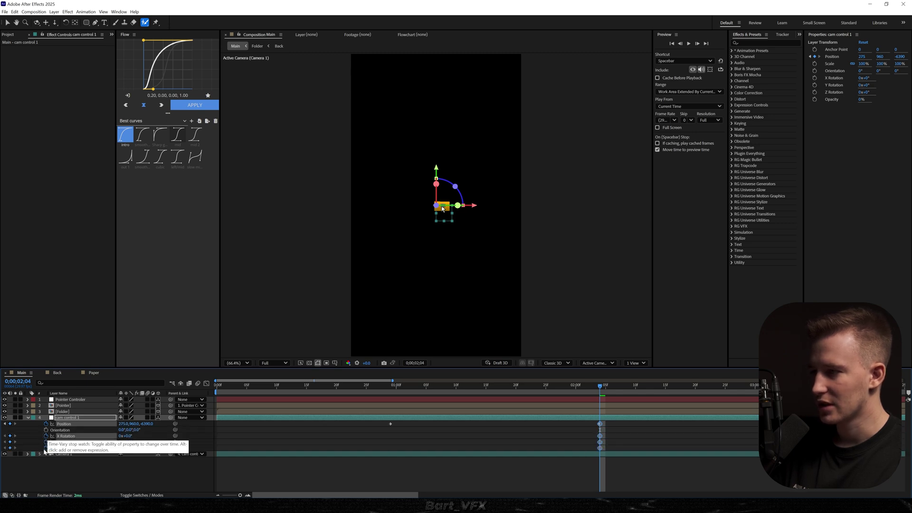
{"action": "left_click_drag", "start_coordinate": [600, 438], "coordinate": [390, 438]}
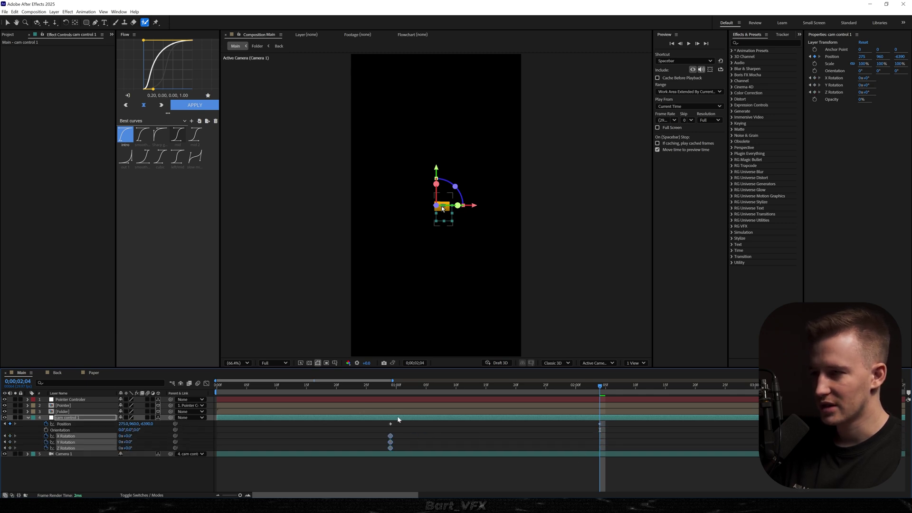
{"action": "mouse_move", "coordinate": [126, 443]}
{"action": "left_mouse_down"}
{"action": "mouse_move", "coordinate": [104, 444]}
{"action": "mouse_move", "coordinate": [113, 449]}
{"action": "left_mouse_up"}
{"action": "left_click_drag", "start_coordinate": [126, 436], "coordinate": [106, 437]}
{"action": "left_click", "coordinate": [253, 425]}
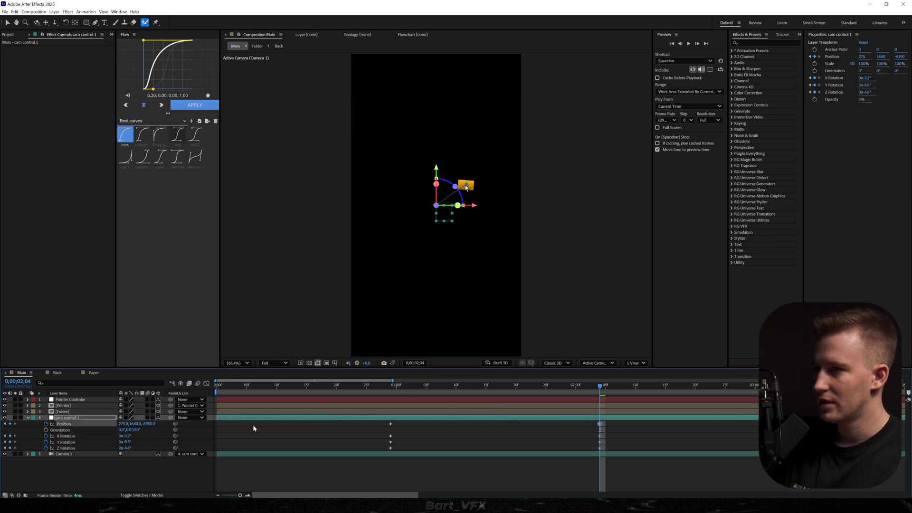
Step: Easy-ease all cam control 1 keyframes and shift them together to begin at about 0;00;01;12
{"action": "key", "text": "space"}
{"action": "key", "text": "space"}
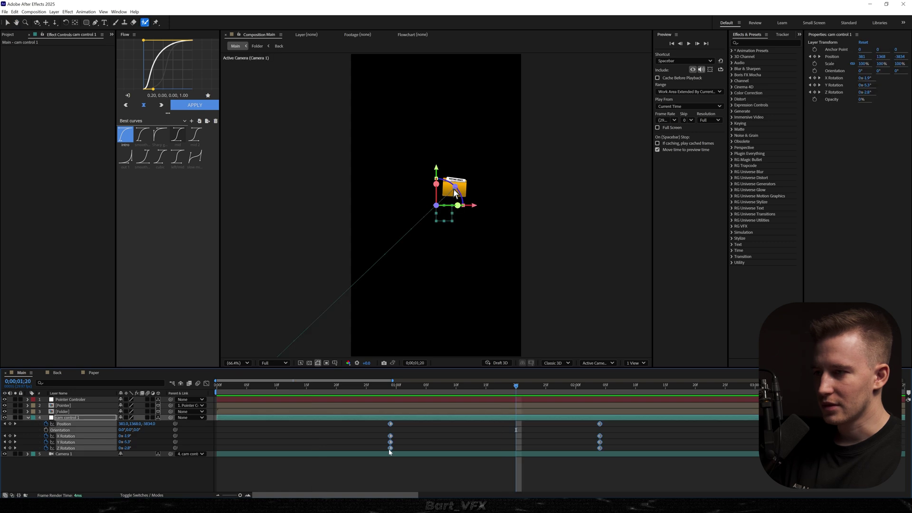
{"action": "left_click_drag", "start_coordinate": [391, 449], "coordinate": [467, 448]}
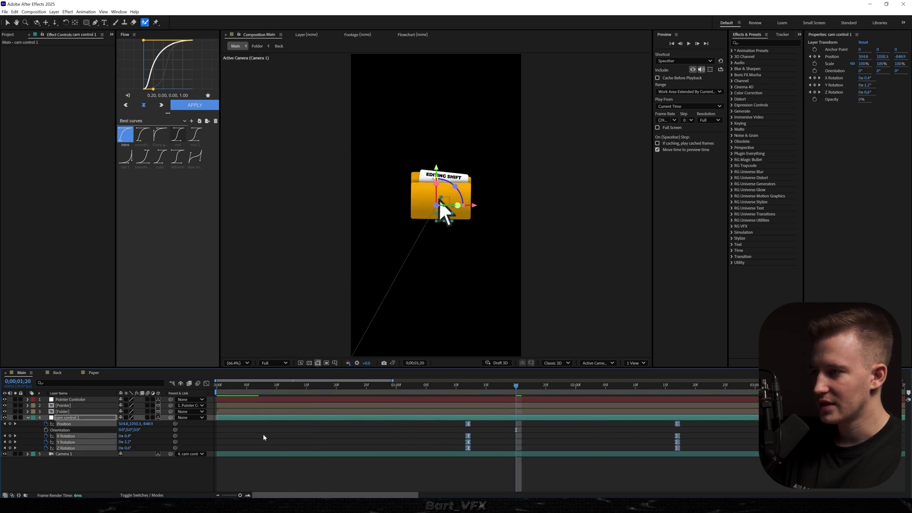
Step: Reshape the speed graph of the cam control 1 keyframes with stronger ease handles
{"action": "left_click", "coordinate": [207, 383]}
{"action": "scroll", "coordinate": [512, 464], "scroll_direction": "down", "scroll_amount": 5}
{"action": "left_click_drag", "start_coordinate": [412, 442], "coordinate": [341, 465]}
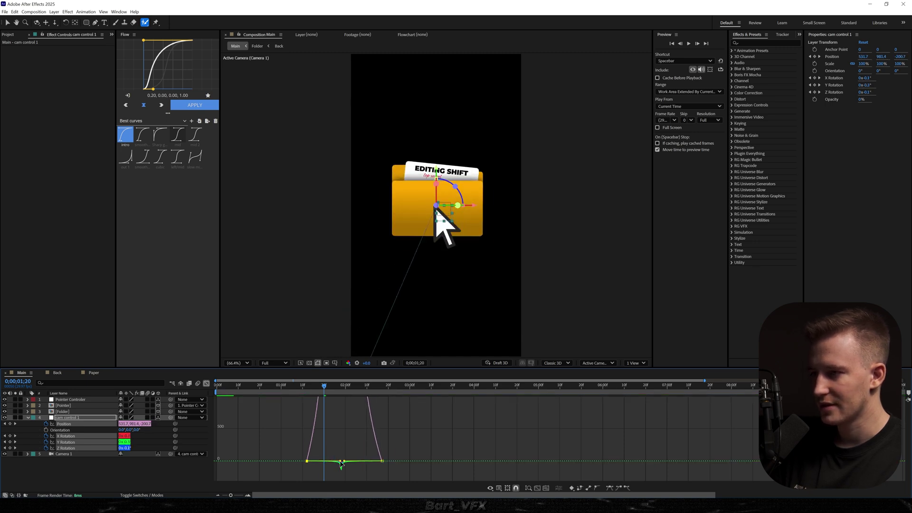
Step: Shift all cam control 1 keyframes to begin at 0;00;01;22 and preview the camera move
{"action": "key", "text": "shift+F3"}
{"action": "left_click_drag", "start_coordinate": [397, 423], "coordinate": [327, 448]}
{"action": "key", "text": "space"}
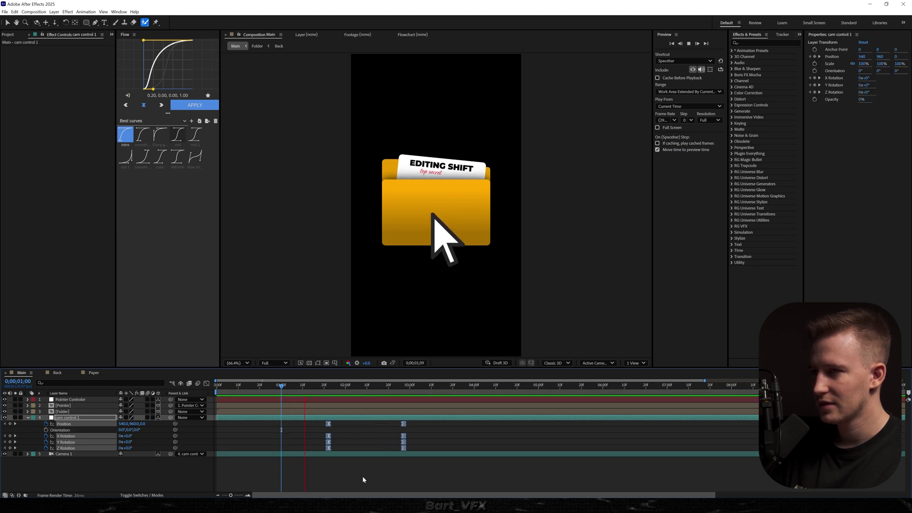
{"action": "left_click", "coordinate": [320, 386]}
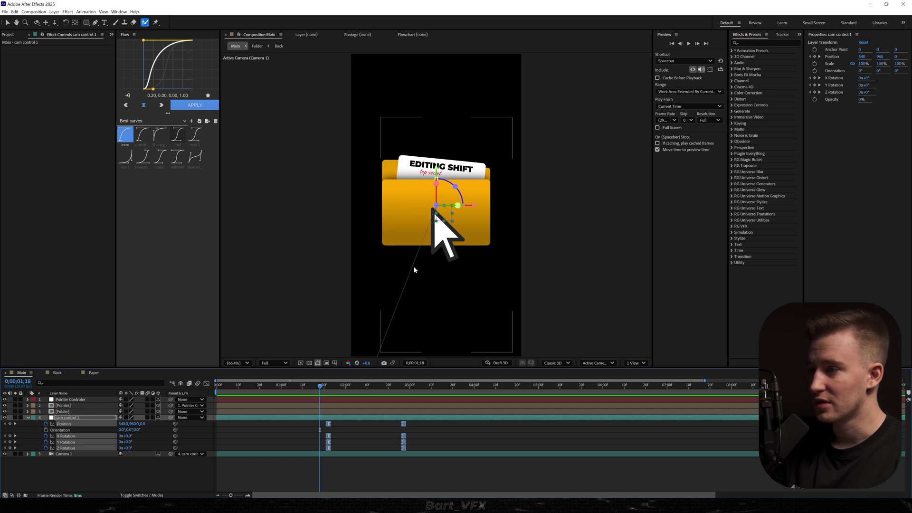
Step: Set position and X, Y and Z rotation keyframes on the Pointer Controler null at 0;00;01;22
{"action": "left_click", "coordinate": [330, 385]}
{"action": "left_click", "coordinate": [329, 401]}
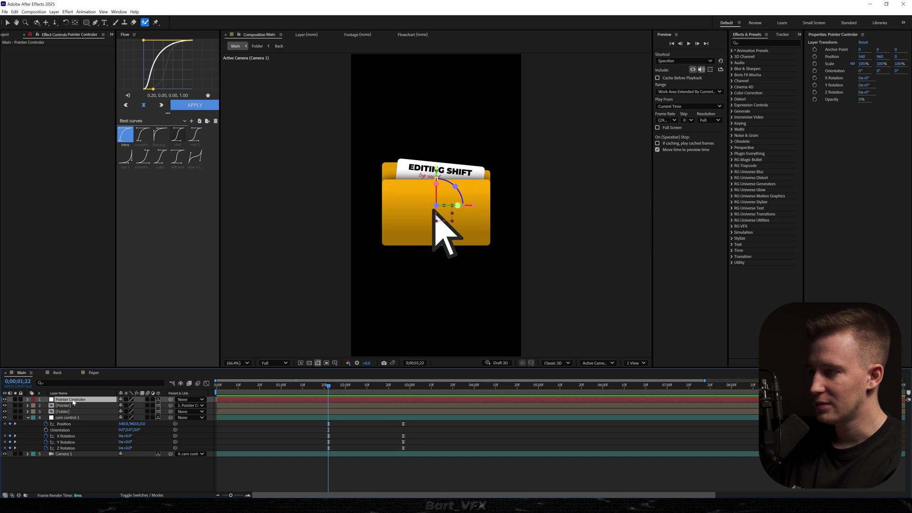
{"action": "key", "text": "p"}
{"action": "key", "text": "shift+r"}
{"action": "left_click", "coordinate": [46, 405]}
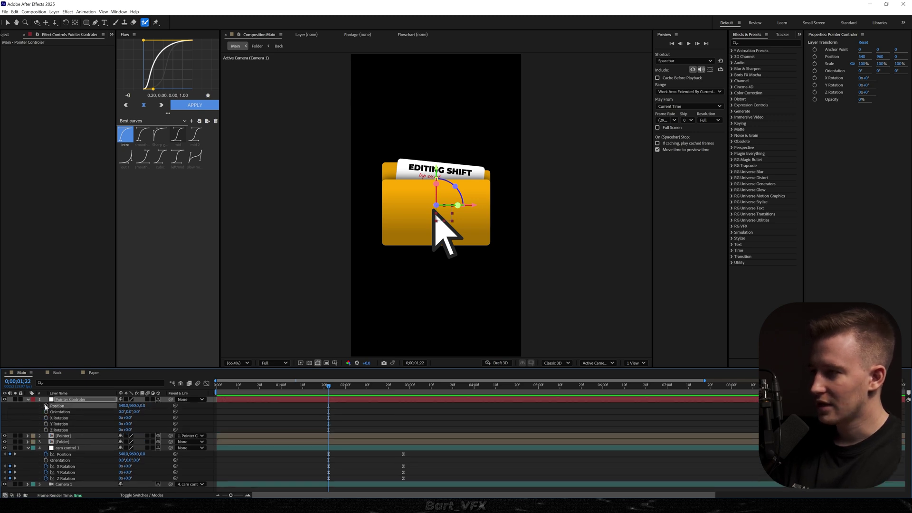
{"action": "left_click_drag", "start_coordinate": [46, 418], "coordinate": [46, 430]}
Step: Copy cam control 1's end position and rotation keyframes onto the Pointer Controler null at 0;00;02;27
{"action": "key", "text": "k"}
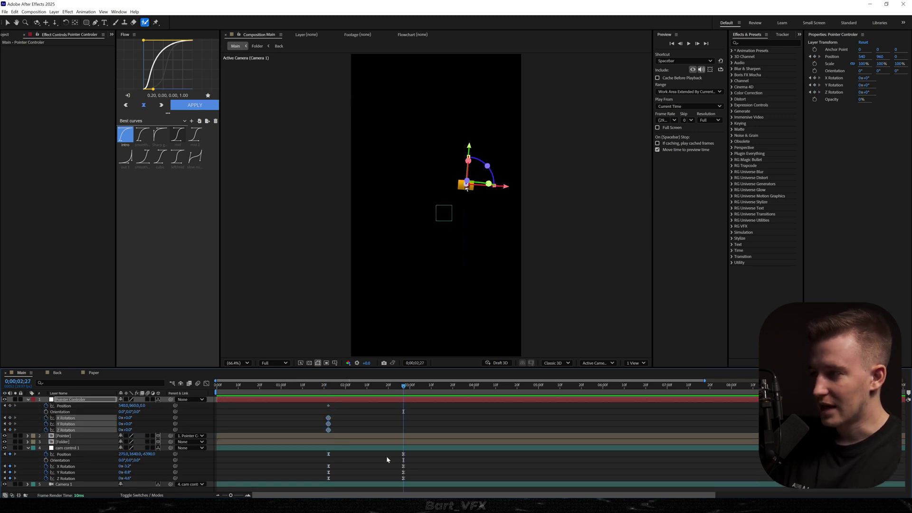
{"action": "left_click_drag", "start_coordinate": [407, 452], "coordinate": [395, 480]}
{"action": "left_click", "coordinate": [74, 400]}
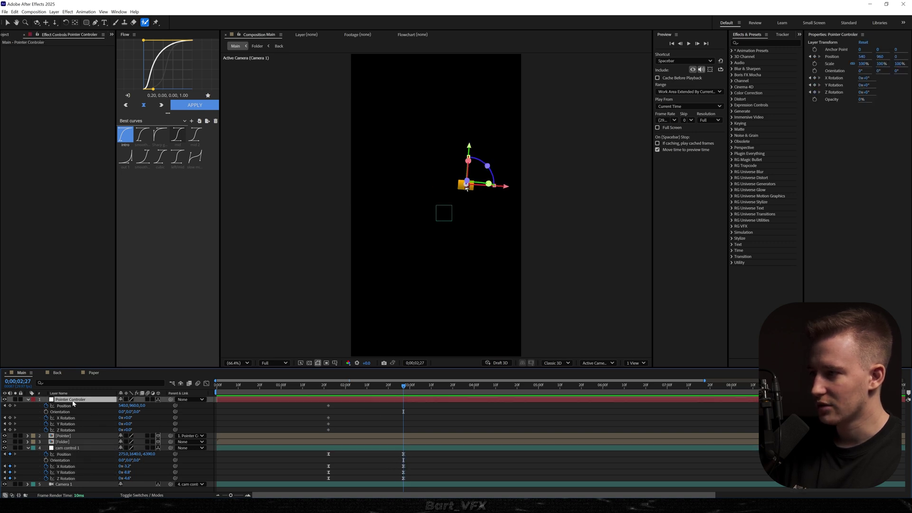
{"action": "key", "text": "j"}
Step: Give the position and rotation keyframes of both control nulls matching stronger eases in the graph and preview the move
{"action": "left_click_drag", "start_coordinate": [416, 404], "coordinate": [311, 479]}
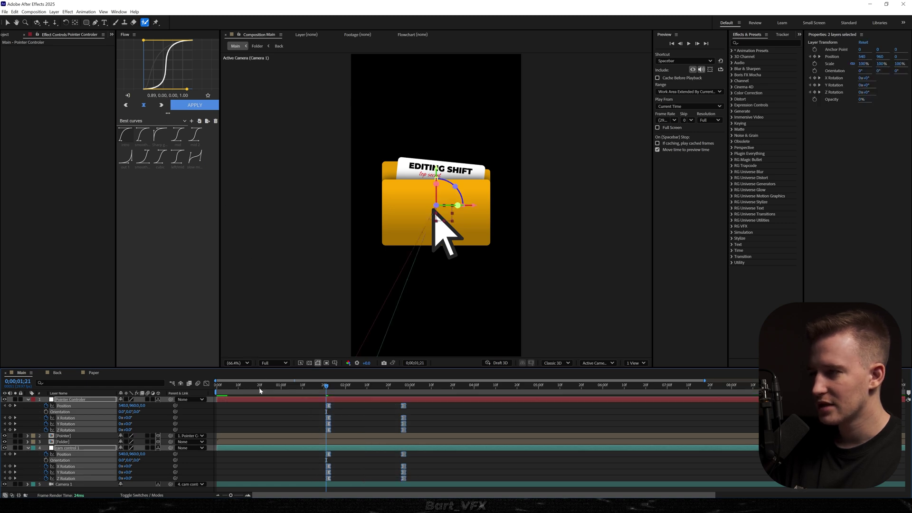
{"action": "left_click", "coordinate": [206, 383]}
{"action": "left_click_drag", "start_coordinate": [399, 462], "coordinate": [337, 468]}
{"action": "key", "text": "space"}
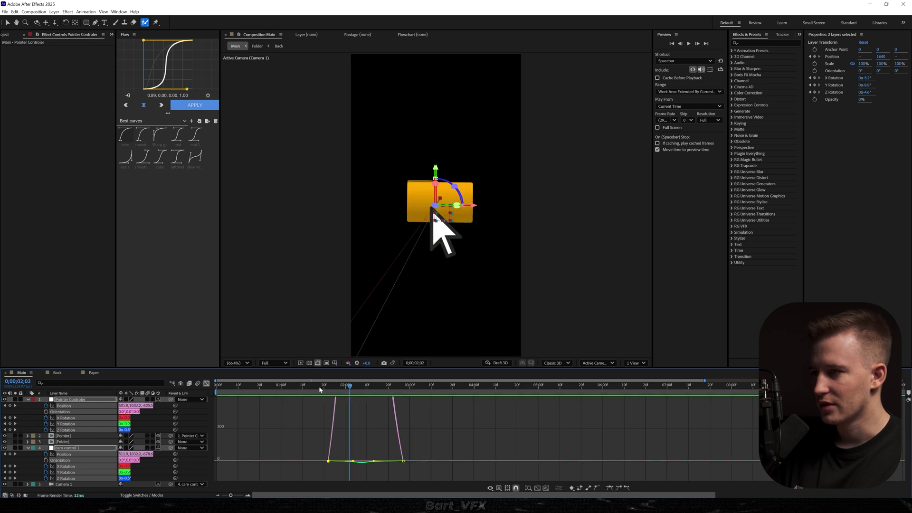
{"action": "left_click_drag", "start_coordinate": [337, 387], "coordinate": [328, 390]}
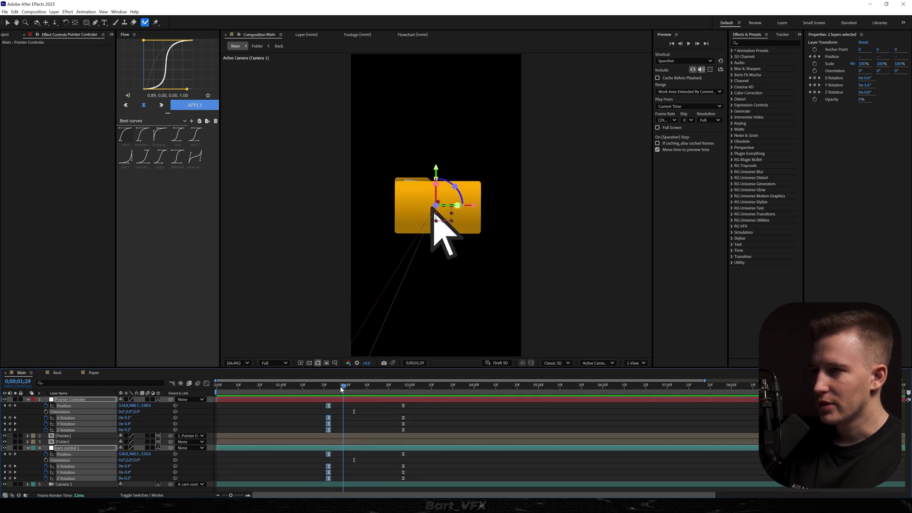
Step: Start the Folder's scale animation at 0;00;01;18, in line with the Pointer's first scale keyframe, and scale it to 89.9% at 0;00;01;23
{"action": "left_click", "coordinate": [76, 442]}
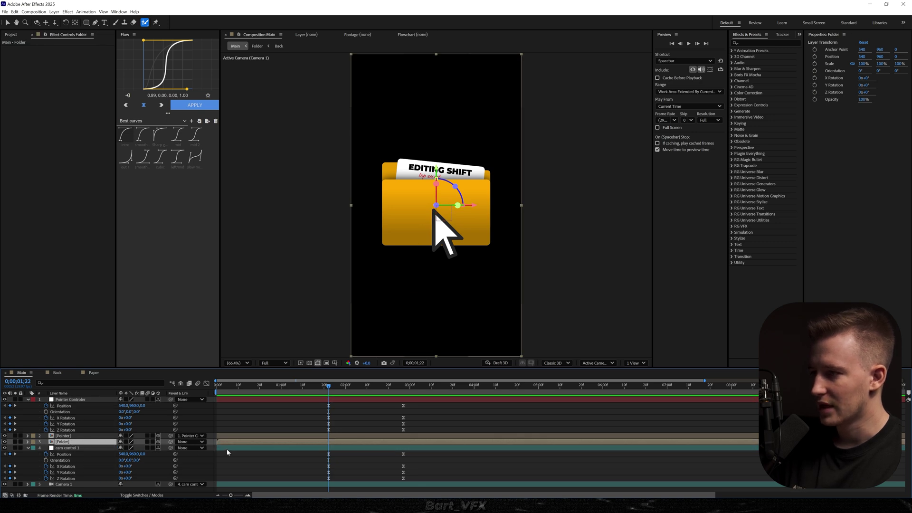
{"action": "key", "text": "u"}
{"action": "left_click", "coordinate": [97, 437]}
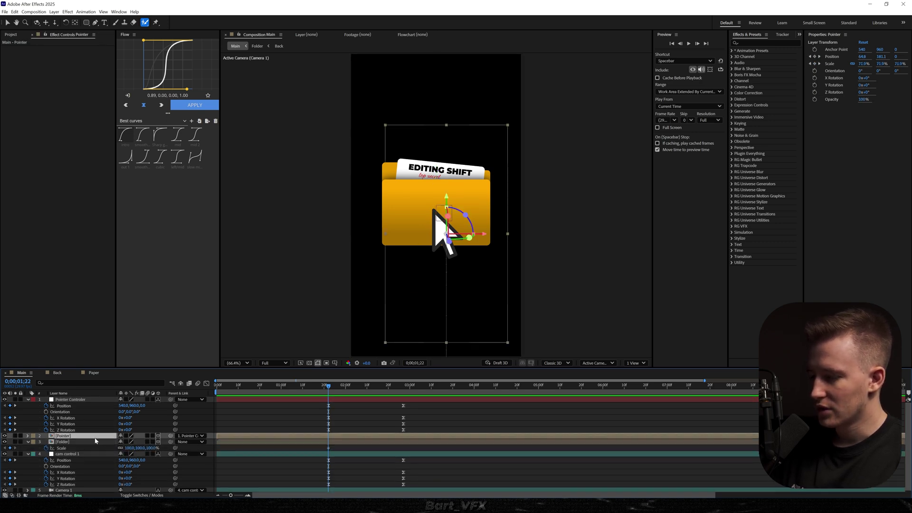
{"action": "key", "text": "u"}
{"action": "scroll", "coordinate": [307, 456], "scroll_direction": "up", "scroll_amount": 2}
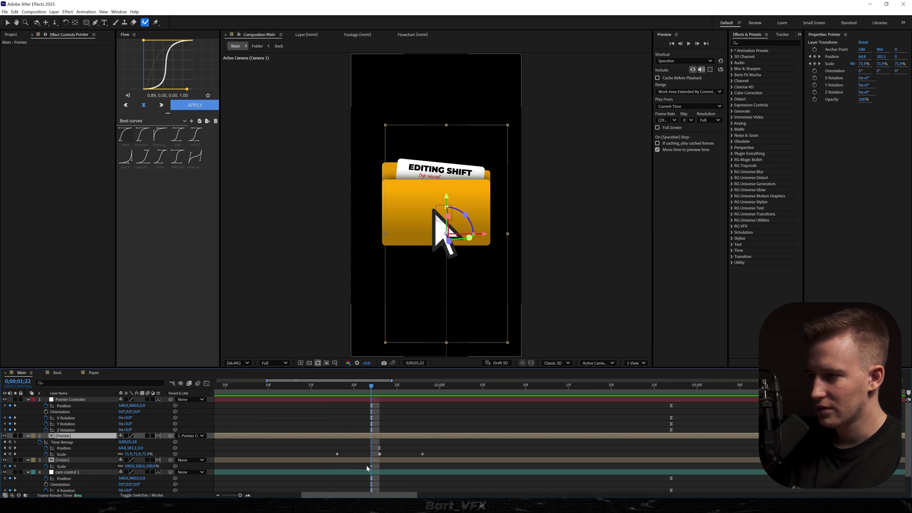
{"action": "left_click_drag", "start_coordinate": [371, 467], "coordinate": [337, 467]}
{"action": "key", "text": "Page_Down"}
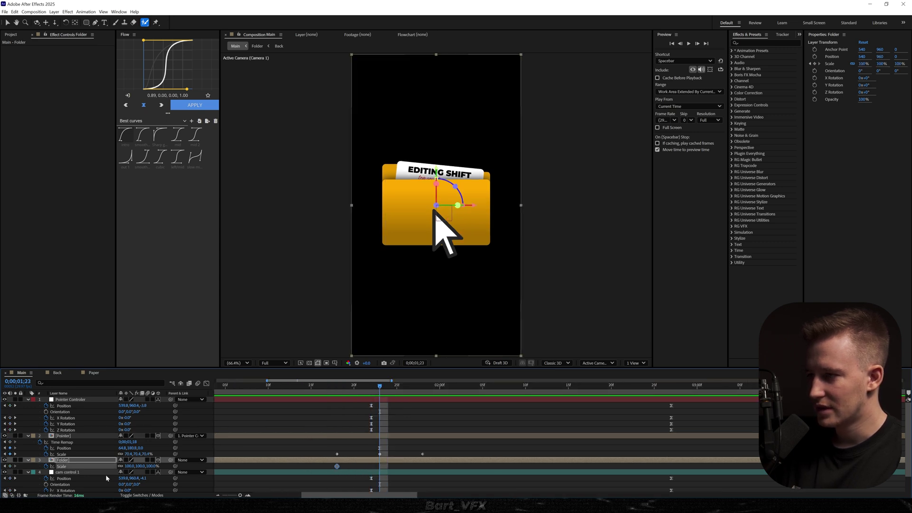
{"action": "left_click_drag", "start_coordinate": [130, 467], "coordinate": [106, 467]}
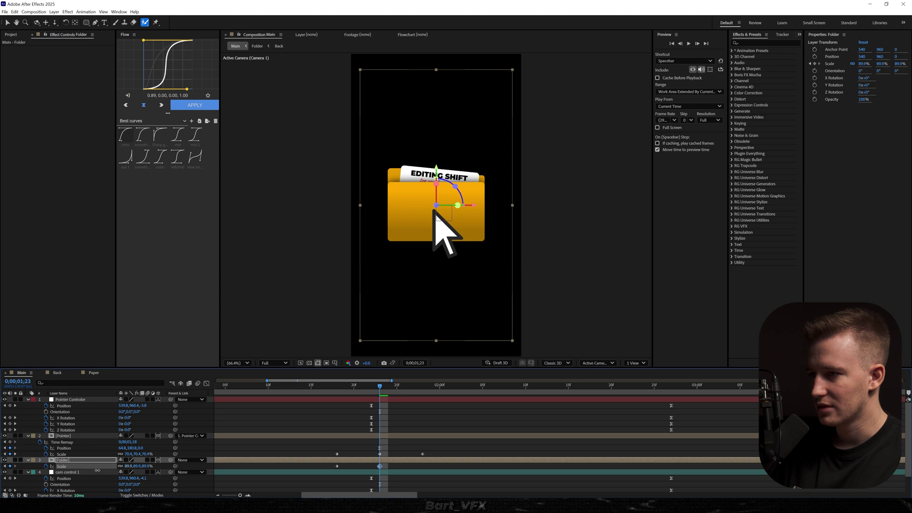
Step: Return the Folder layer's scale to 100% at 0;00;01;28 and preview the click animation
{"action": "left_click_drag", "start_coordinate": [381, 386], "coordinate": [418, 388]}
{"action": "key", "text": "Page_Down"}
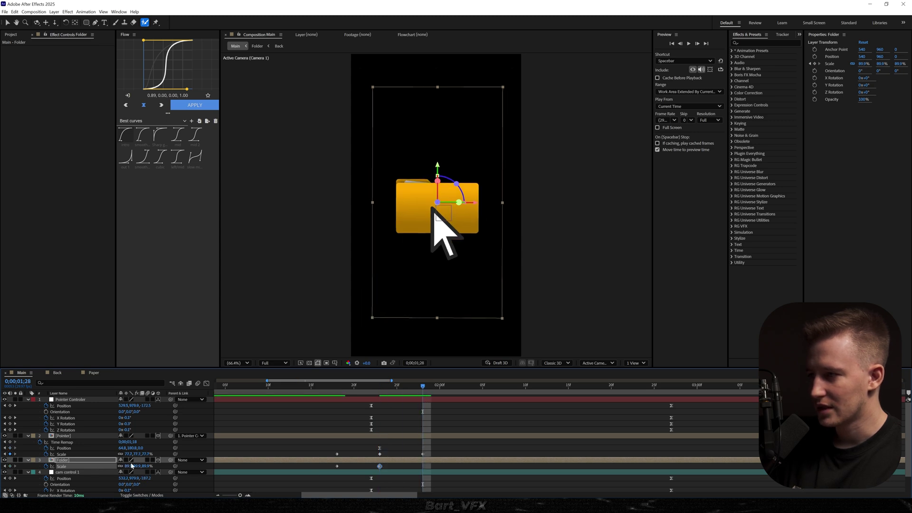
{"action": "key", "text": "Return"}
{"action": "key", "text": "space"}
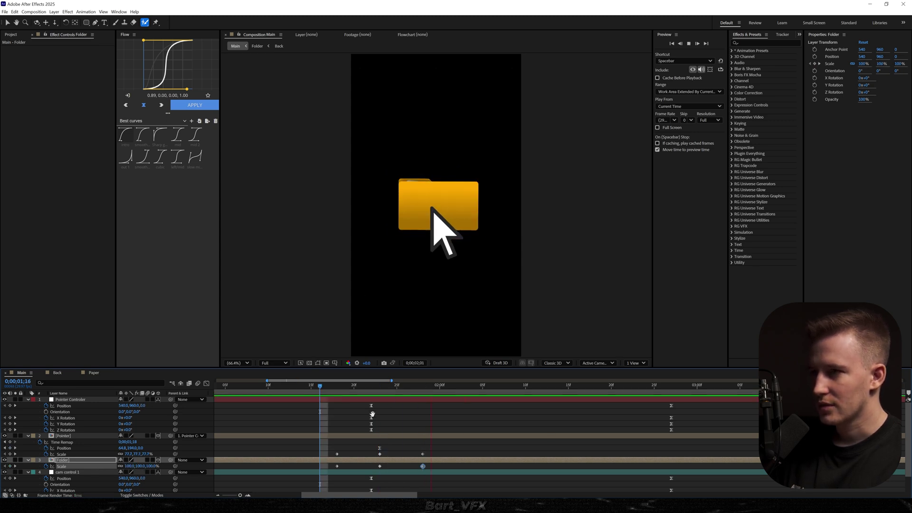
{"action": "key", "text": "space"}
Step: Turn on motion blur for the Pointer and Folder layers and preview the animation
{"action": "left_click_drag", "start_coordinate": [375, 381], "coordinate": [368, 385]}
{"action": "left_click", "coordinate": [414, 388]}
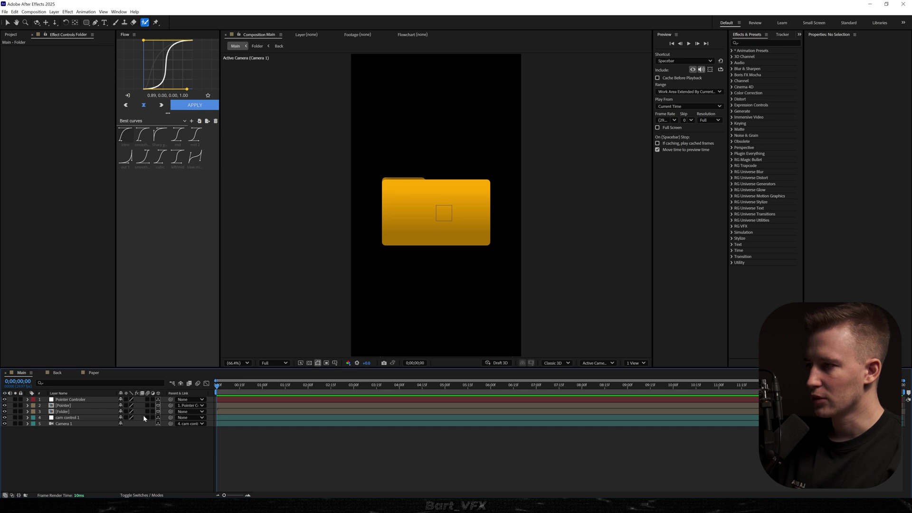
{"action": "left_click", "coordinate": [148, 412]}
{"action": "key", "text": "space"}
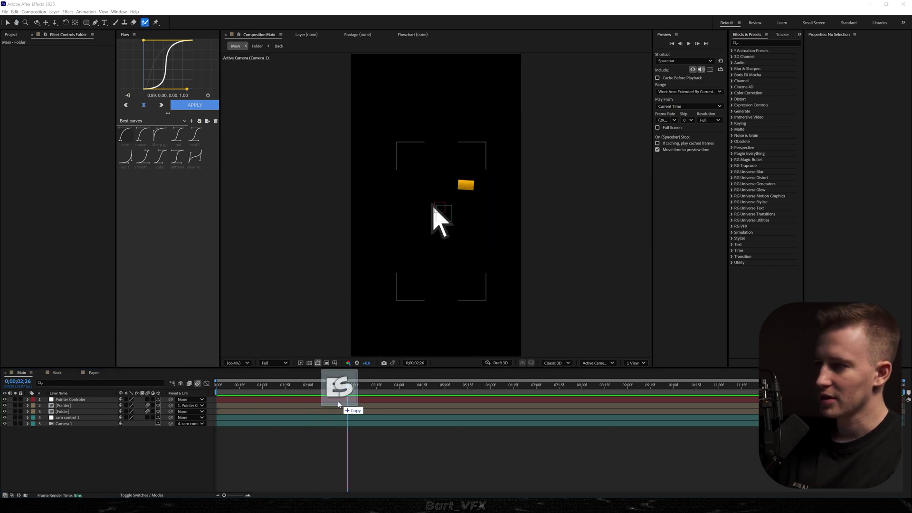
Step: Add the ES white logo PNG as a 3D layer and paste cam control 1's end position onto it
{"action": "left_click_drag", "start_coordinate": [340, 403], "coordinate": [311, 435]}
{"action": "left_click", "coordinate": [158, 399]}
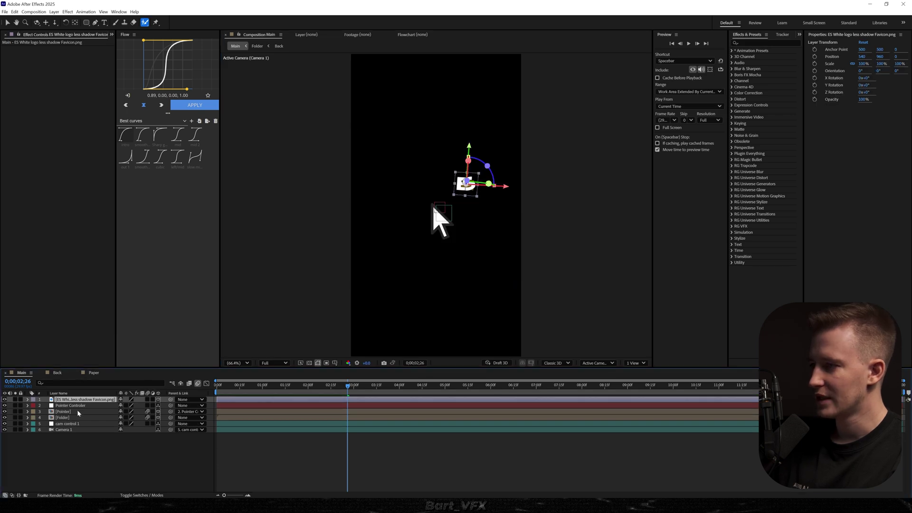
{"action": "key", "text": "p"}
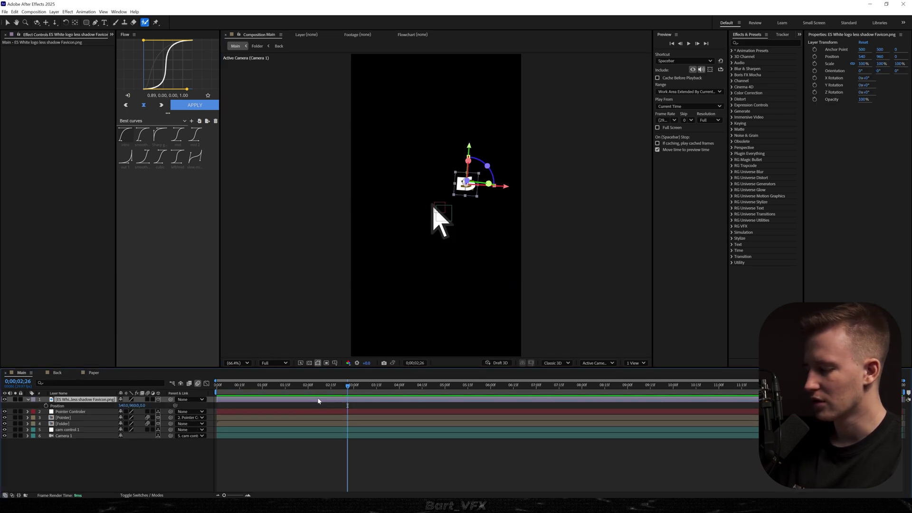
{"action": "key", "text": "ctrl+v"}
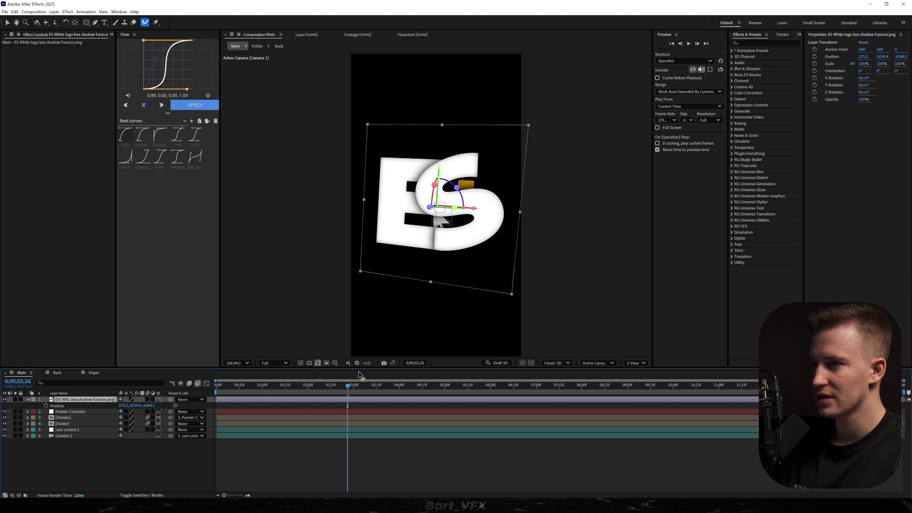
{"action": "left_click_drag", "start_coordinate": [461, 211], "coordinate": [460, 212]}
Step: Place the ES logo layer below the Pointer, rotate it to face the camera, reposition it and scale it to about 63%
{"action": "left_click_drag", "start_coordinate": [86, 399], "coordinate": [326, 416]}
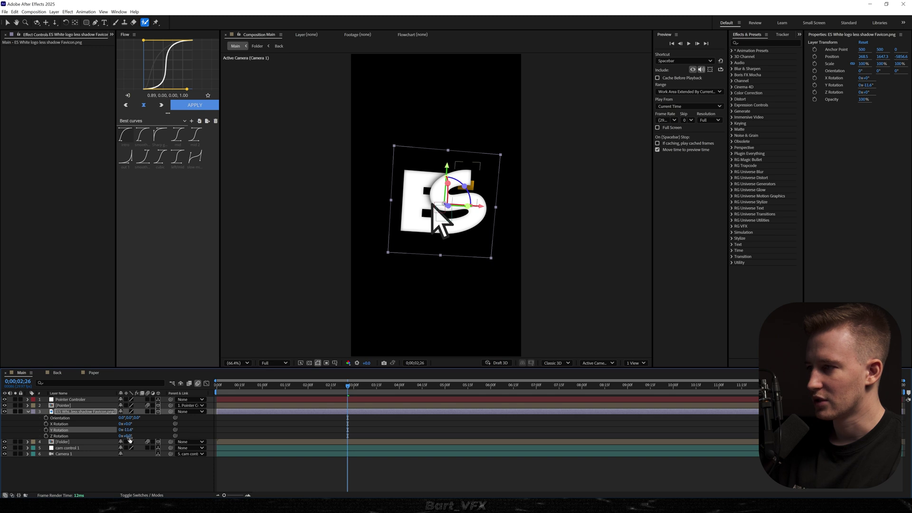
{"action": "left_click_drag", "start_coordinate": [130, 439], "coordinate": [125, 425]}
{"action": "left_click_drag", "start_coordinate": [462, 236], "coordinate": [449, 239]}
{"action": "key", "text": "s"}
{"action": "mouse_move", "coordinate": [133, 418]}
{"action": "left_mouse_down"}
{"action": "mouse_move", "coordinate": [43, 430]}
{"action": "mouse_move", "coordinate": [116, 418]}
{"action": "left_mouse_up"}
Step: Keyframe the logo's position at 0;00;02;26 and set its X position to -298.1 at 0;00;02;15 for a slide-in
{"action": "key", "text": "alt+shift+p"}
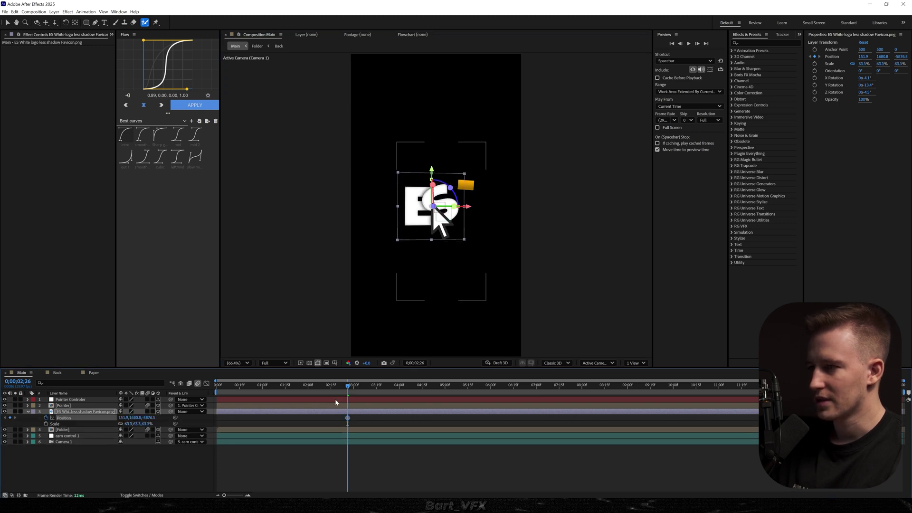
{"action": "left_click_drag", "start_coordinate": [322, 387], "coordinate": [332, 352]}
{"action": "left_click_drag", "start_coordinate": [124, 418], "coordinate": [104, 419]}
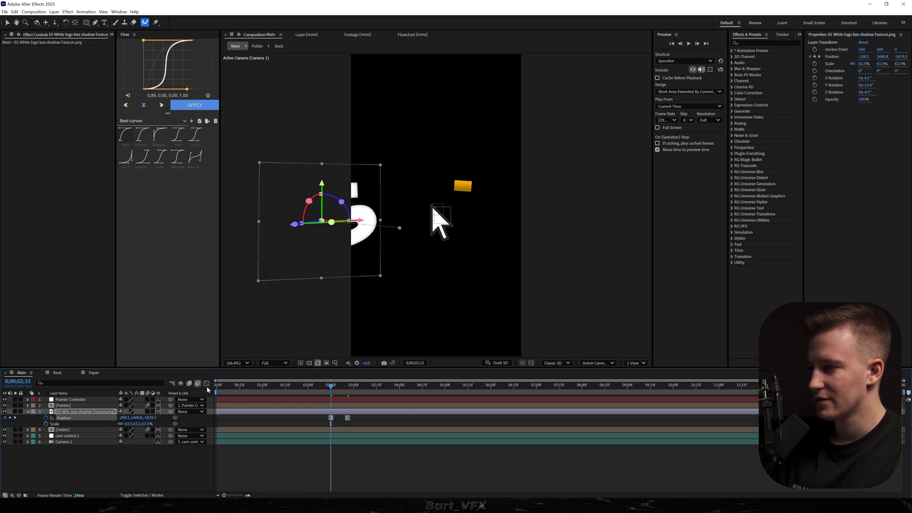
Step: Reshape the logo's slide-in speed graph and retime its position keyframes to 0;00;02;08 and 0;00;03;13
{"action": "left_click", "coordinate": [207, 384]}
{"action": "left_click_drag", "start_coordinate": [345, 462], "coordinate": [336, 462]}
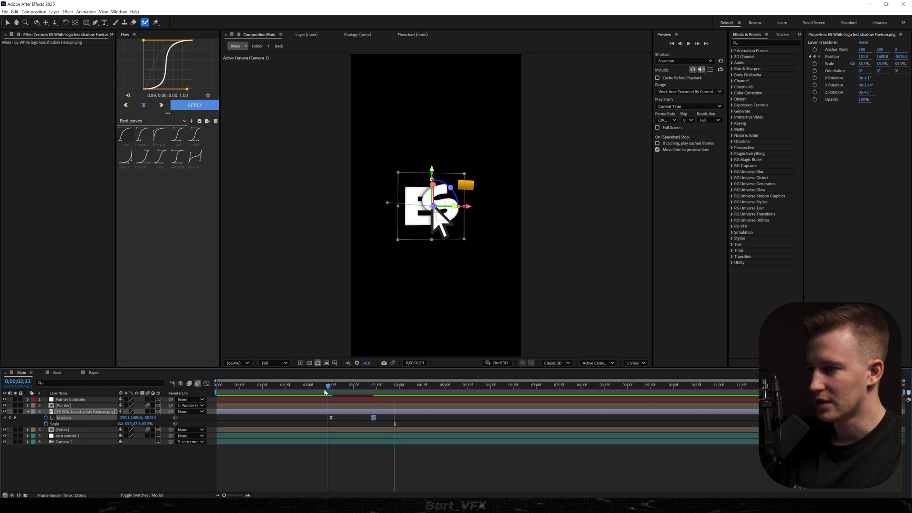
{"action": "left_click_drag", "start_coordinate": [325, 390], "coordinate": [321, 391]}
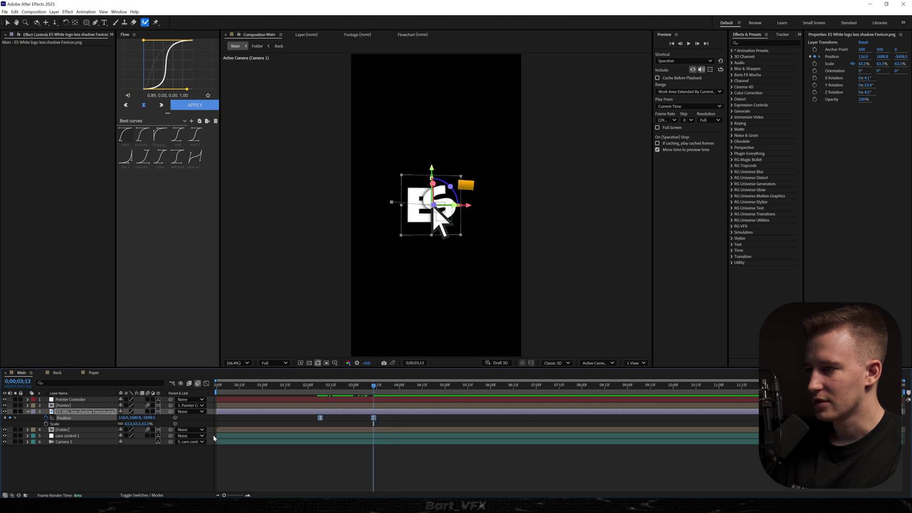
Step: Shift both logo position keyframes so the slide ends at about 75.9, 1680.8, -5601.5 and preview it
{"action": "left_click_drag", "start_coordinate": [149, 418], "coordinate": [129, 418]}
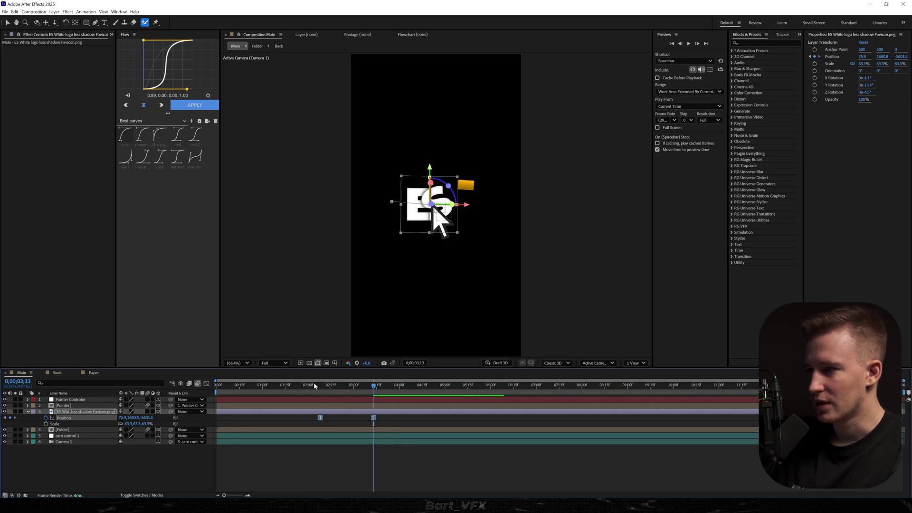
{"action": "left_click", "coordinate": [285, 386]}
{"action": "key", "text": "space"}
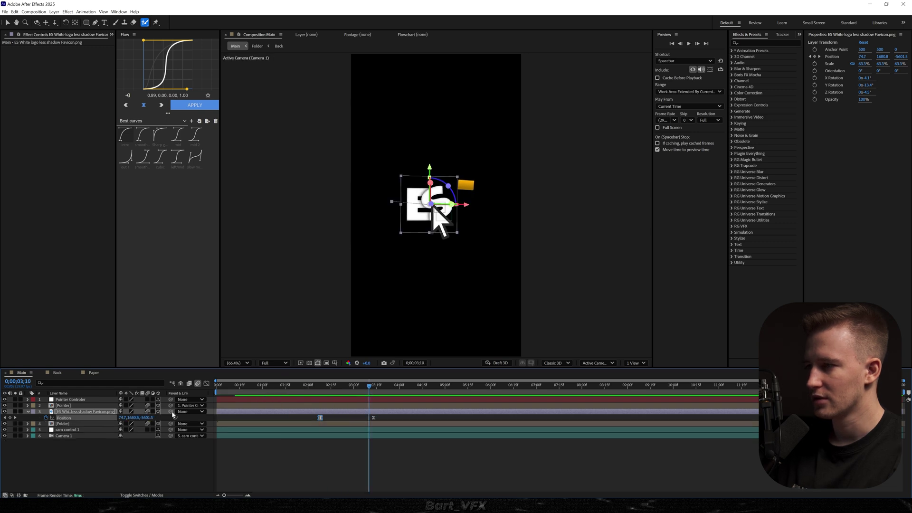
{"action": "left_click_drag", "start_coordinate": [328, 386], "coordinate": [264, 386]}
Step: Add the expression wiggle(1.5,20) to Camera 1's Point of Interest and preview the camera shake
{"action": "key", "text": "ctrl+a"}
{"action": "key", "text": "u"}
{"action": "left_click", "coordinate": [68, 454]}
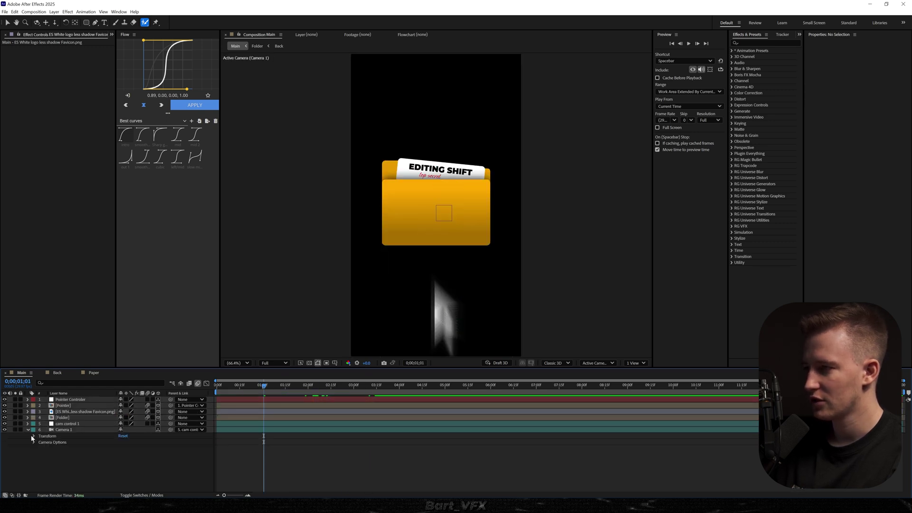
{"action": "left_click", "coordinate": [31, 436]}
{"action": "left_click", "coordinate": [46, 443], "text": "alt"}
{"action": "type", "text": "wg"}
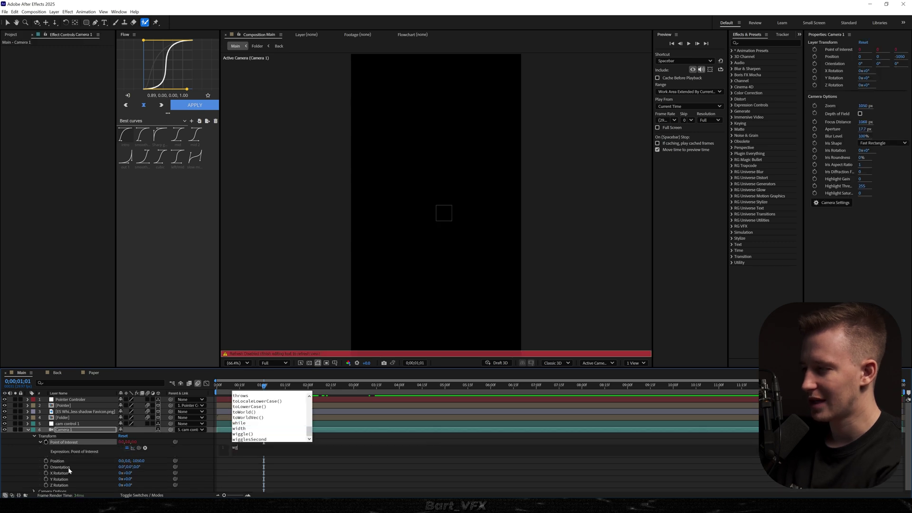
{"action": "key", "text": "Return"}
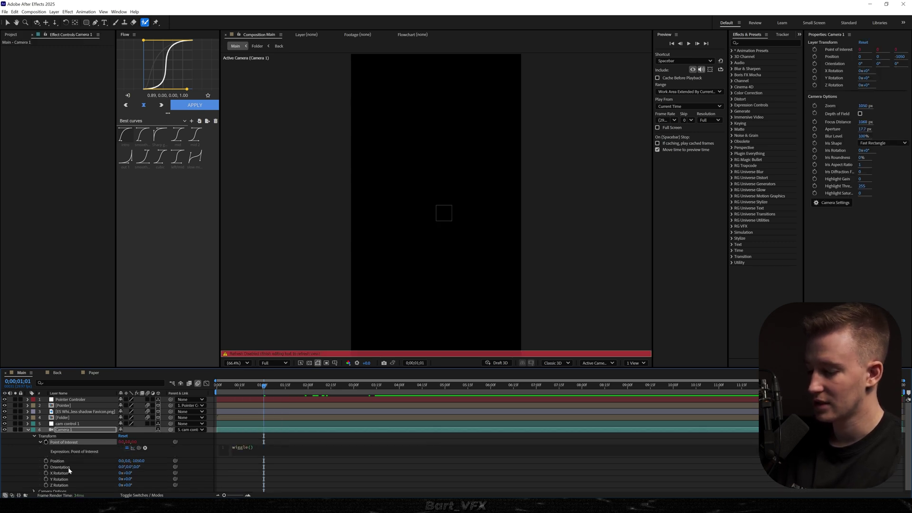
{"action": "type", "text": "1.5,2"}
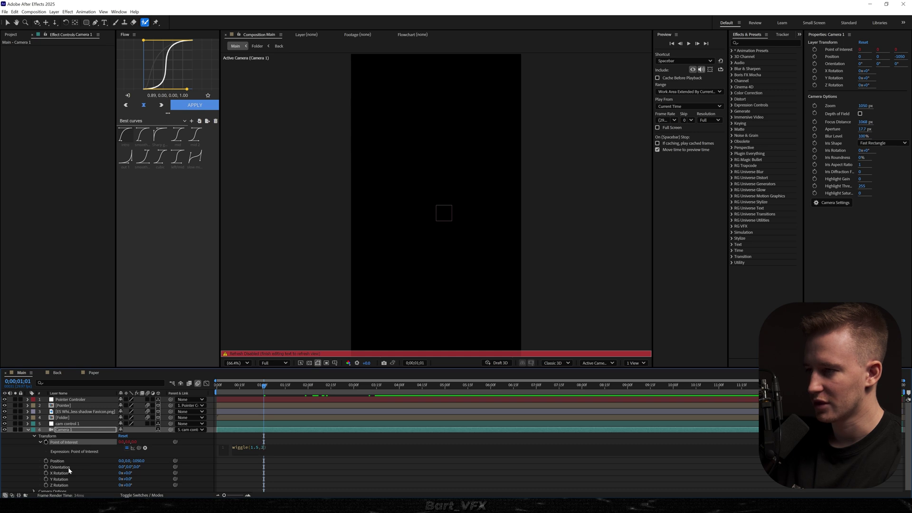
{"action": "type", "text": "0"}
{"action": "key", "text": "KP_Enter"}
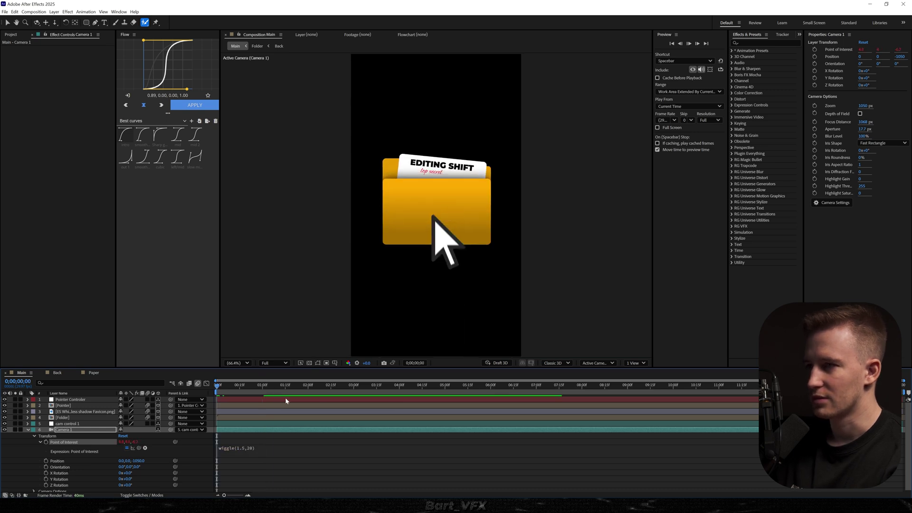
{"action": "key", "text": "space"}
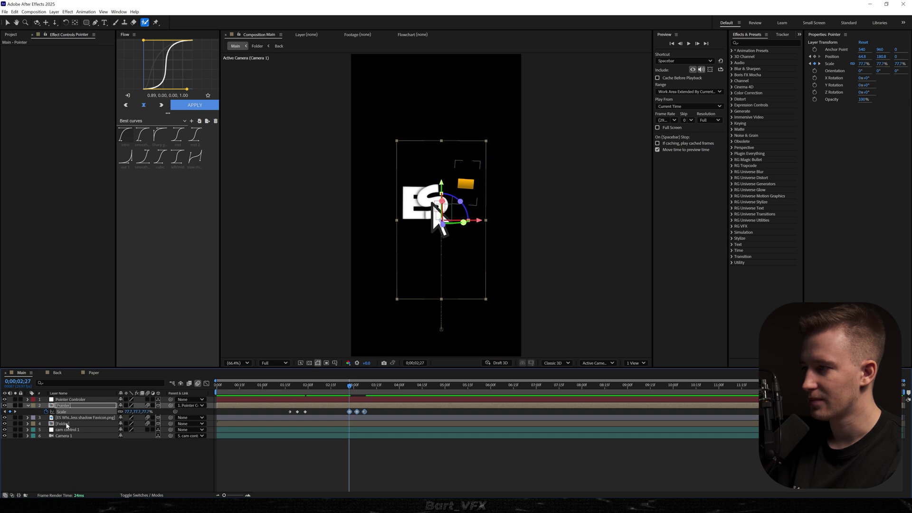
Step: Copy the Pointer's second group of scale keyframes onto the ES logo layer at 0;00;02;27 and preview the click
{"action": "left_click", "coordinate": [71, 418]}
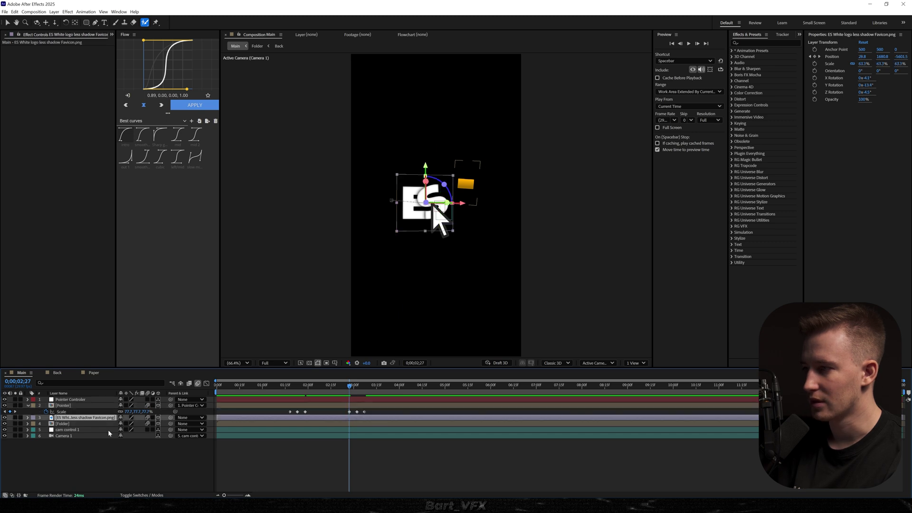
{"action": "left_click_drag", "start_coordinate": [380, 412], "coordinate": [337, 417]}
{"action": "key", "text": "ctrl+c"}
{"action": "left_click", "coordinate": [357, 419]}
{"action": "key", "text": "ctrl+v"}
{"action": "key", "text": "space"}
{"action": "key", "text": "space"}
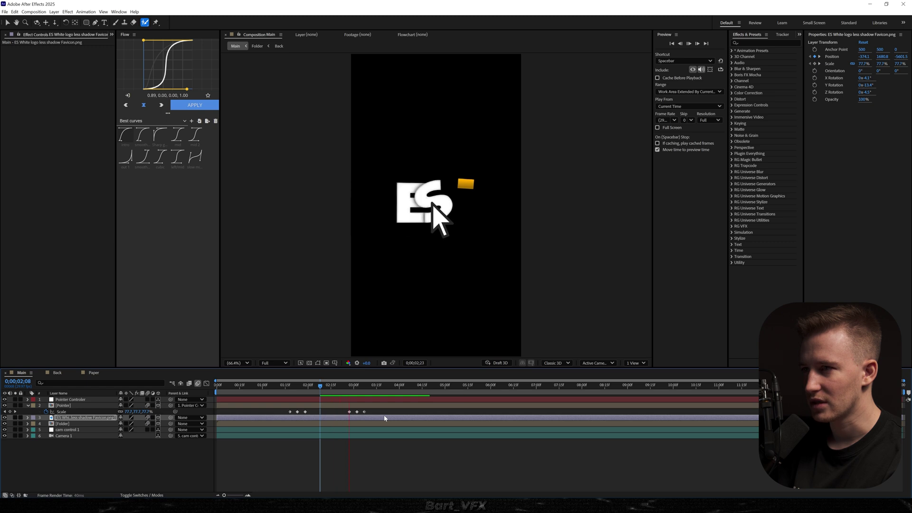
{"action": "key", "text": "space"}
Step: Easy-ease the second-click scale keyframes of the Pointer and ES logo layers and review the timing
{"action": "scroll", "coordinate": [370, 425], "scroll_direction": "up", "scroll_amount": 3}
{"action": "key", "text": "u"}
{"action": "left_click_drag", "start_coordinate": [361, 410], "coordinate": [265, 438]}
{"action": "key", "text": "F9"}
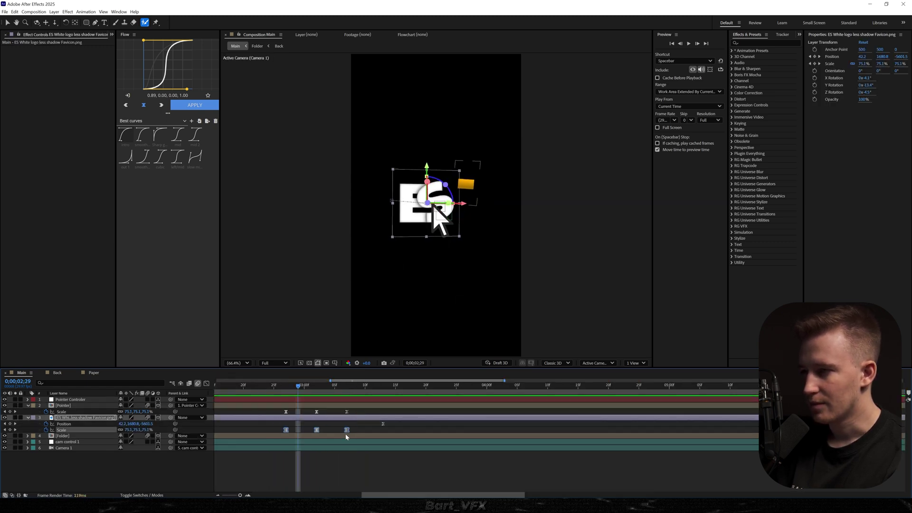
{"action": "left_click_drag", "start_coordinate": [348, 432], "coordinate": [353, 432]}
{"action": "left_click_drag", "start_coordinate": [300, 389], "coordinate": [242, 384]}
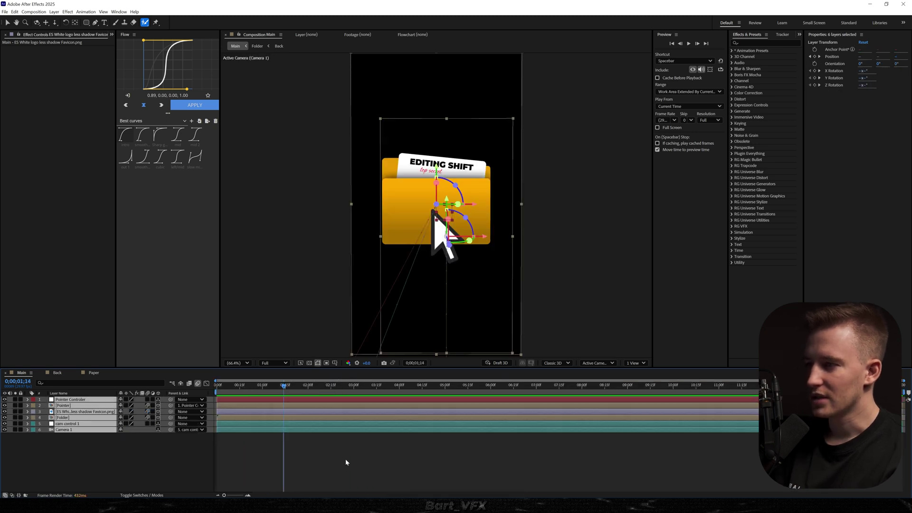
{"action": "left_click", "coordinate": [346, 463]}
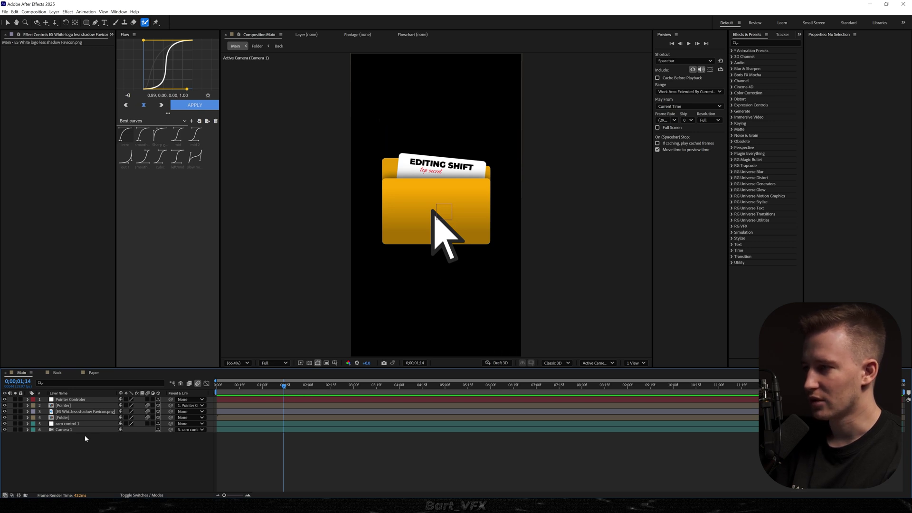
Step: Apply a saved steep ease curve to all position and rotation keyframes of cam control 1 and preview the camera move
{"action": "left_click", "coordinate": [58, 424]}
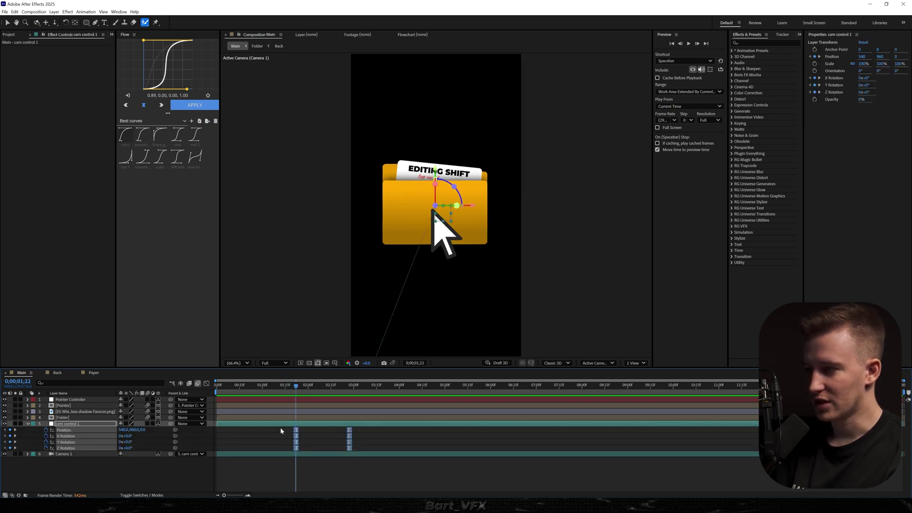
{"action": "left_click_drag", "start_coordinate": [281, 428], "coordinate": [366, 452]}
{"action": "left_click", "coordinate": [178, 157]}
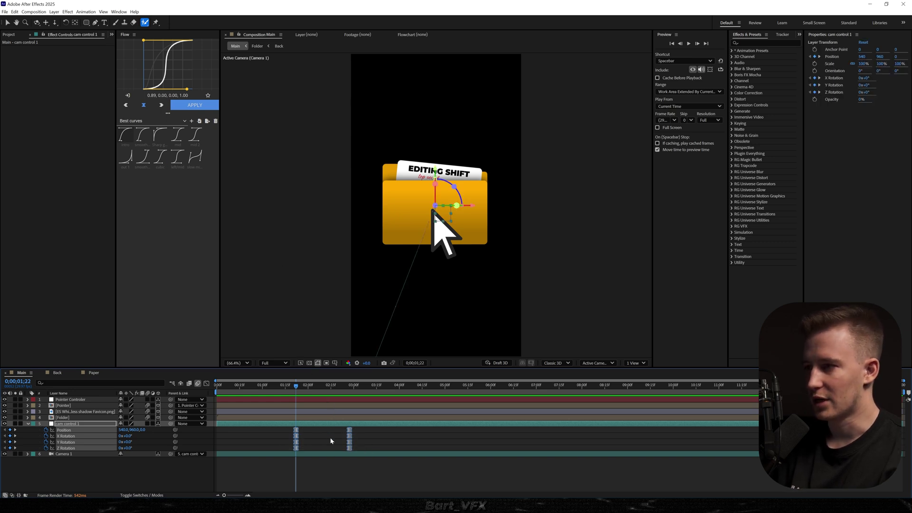
{"action": "key", "text": "k"}
{"action": "key", "text": "space"}
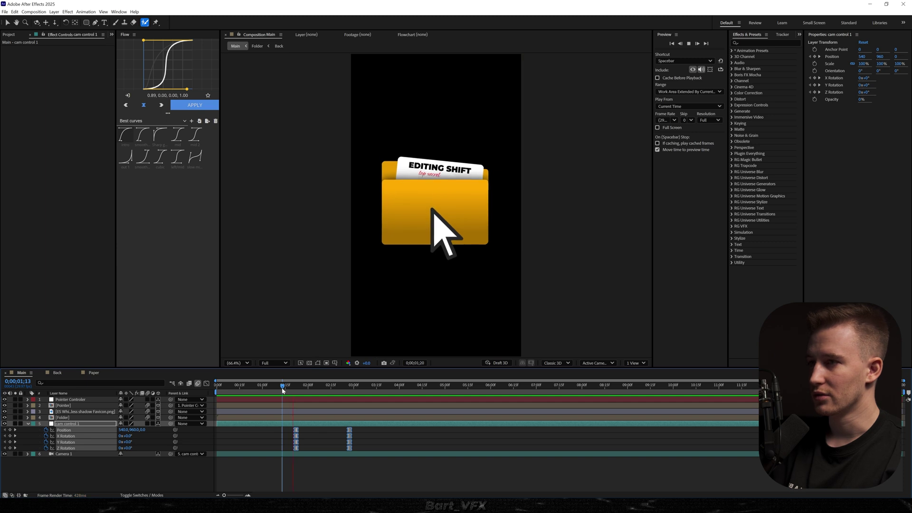
{"action": "key", "text": "space"}
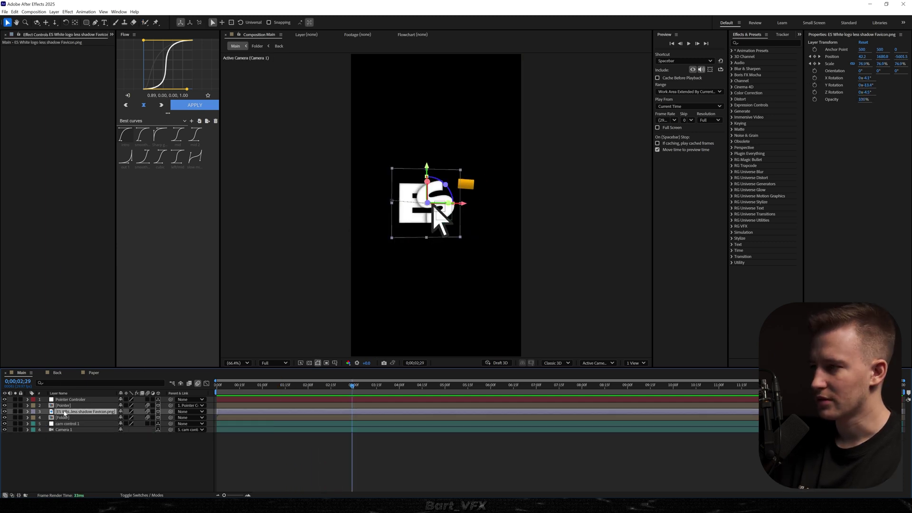
Step: Pre-compose the ES logo layer as Logo, moving all attributes into it, with collapse transformations and motion blur enabled
{"action": "right_click", "coordinate": [64, 413]}
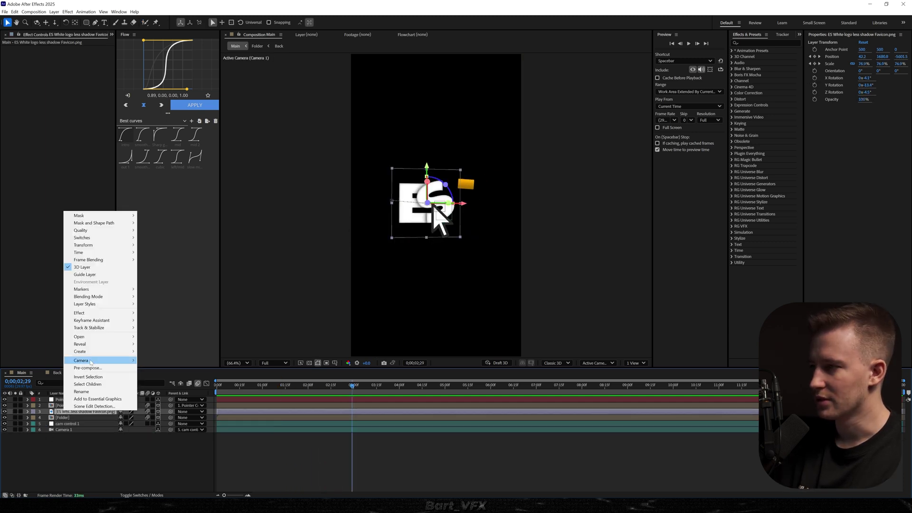
{"action": "left_click", "coordinate": [87, 368]}
{"action": "type", "text": "Lgoo"}
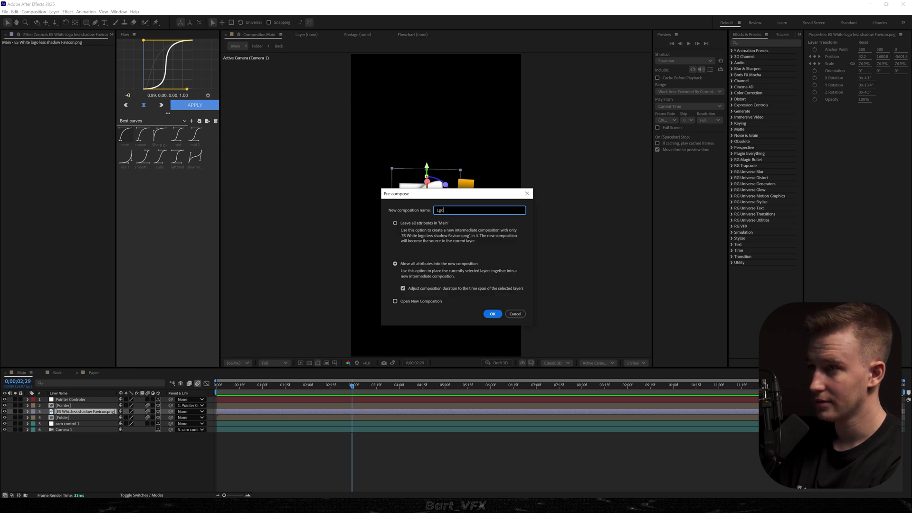
{"action": "key", "text": "BackSpace"}
{"action": "key", "text": "BackSpace"}
{"action": "key", "text": "BackSpace"}
{"action": "type", "text": "ogo"}
{"action": "key", "text": "Return"}
{"action": "left_click", "coordinate": [147, 412]}
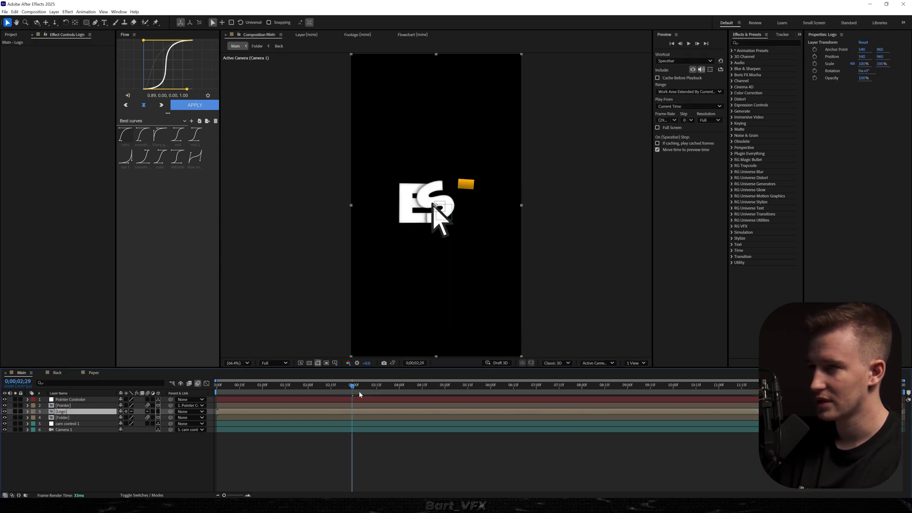
Step: Duplicate the Logo layer, start the upper copy at 0;00;02;29 and apply the Deep Glow effect to it
{"action": "key", "text": "ctrl+d"}
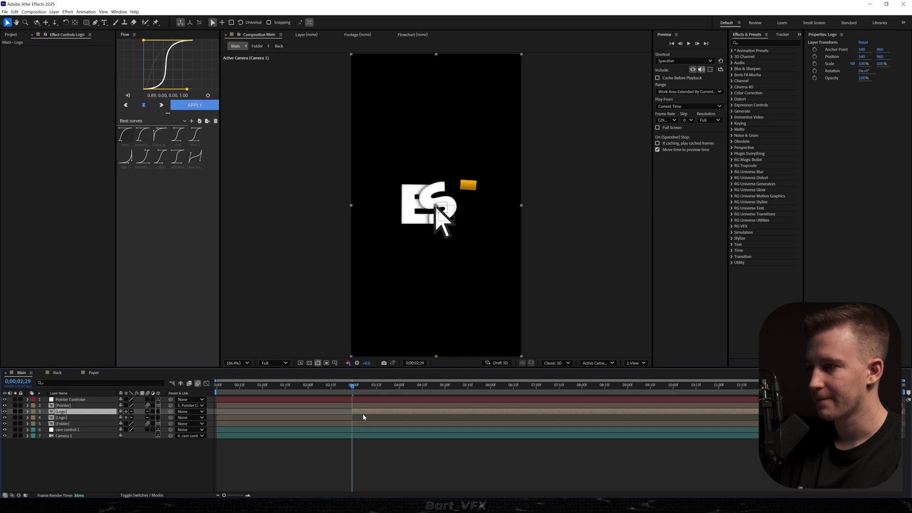
{"action": "key", "text": "ctrl+space"}
{"action": "type", "text": "de"}
{"action": "left_click", "coordinate": [336, 424]}
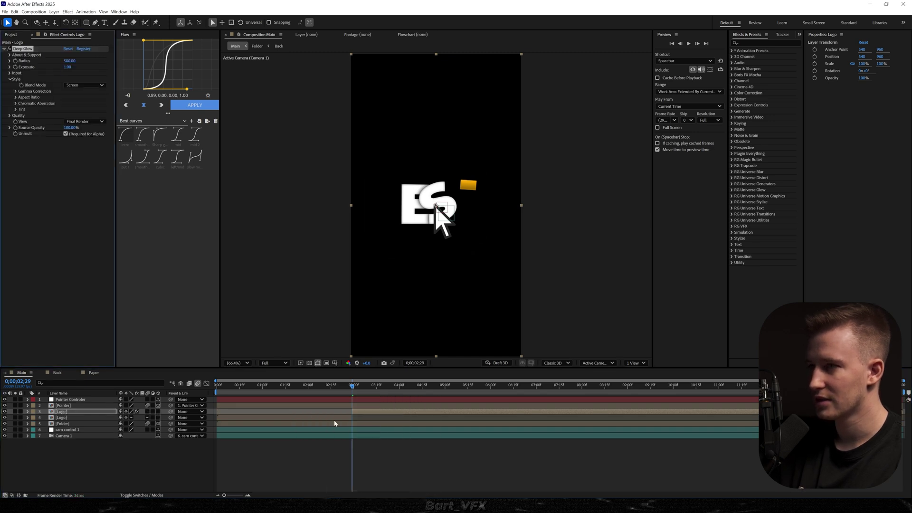
Step: Set the Deep Glow exposure to 0.3 and raise its radius to about 699
{"action": "left_click", "coordinate": [69, 67]}
{"action": "type", "text": "0.3"}
{"action": "key", "text": "Return"}
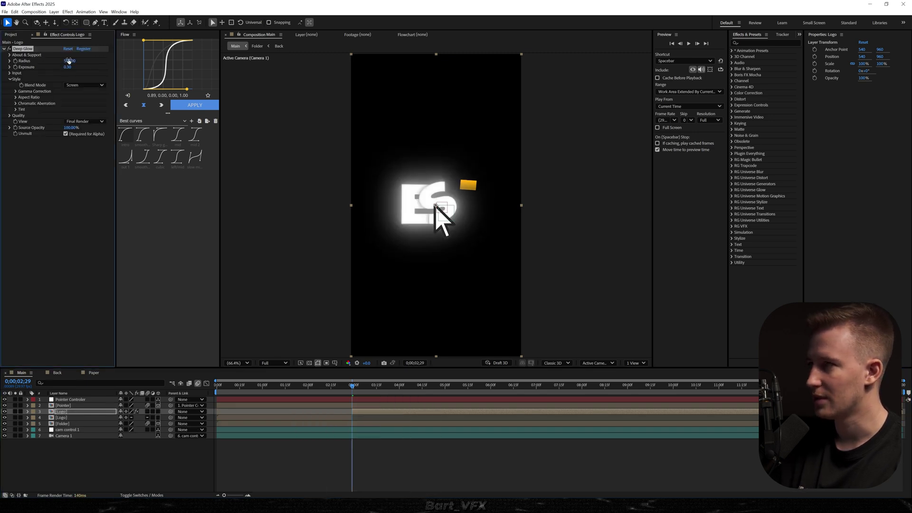
{"action": "left_click_drag", "start_coordinate": [97, 59], "coordinate": [108, 59]}
Step: Preview the click on the logo and shift the glow's start to about 0;00;03;01
{"action": "scroll", "coordinate": [342, 413], "scroll_direction": "up", "scroll_amount": 2}
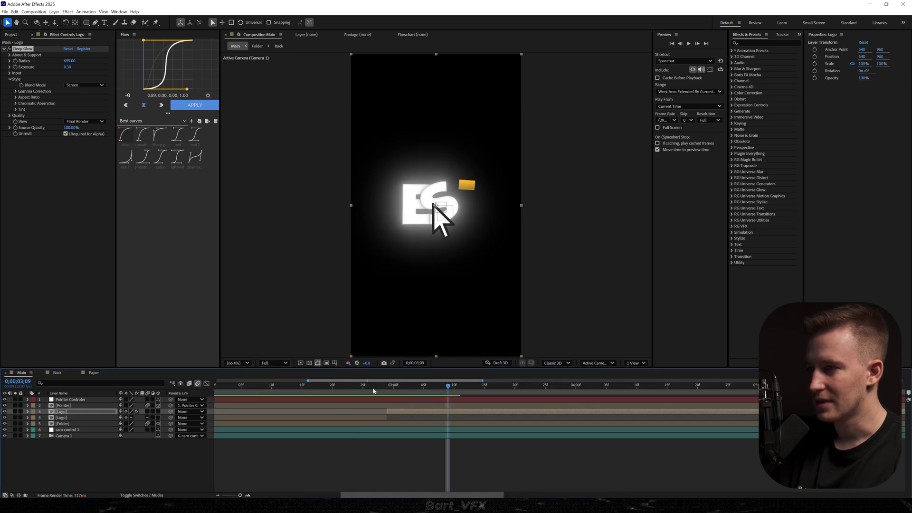
{"action": "left_click_drag", "start_coordinate": [372, 389], "coordinate": [314, 387]}
{"action": "key", "text": "space"}
{"action": "left_click", "coordinate": [337, 388]}
{"action": "key", "text": "space"}
Step: Keyframe the Pointer Controller's position at 0;00;03;02 and move it down out of the frame at 0;00;03;24
{"action": "left_click", "coordinate": [420, 400]}
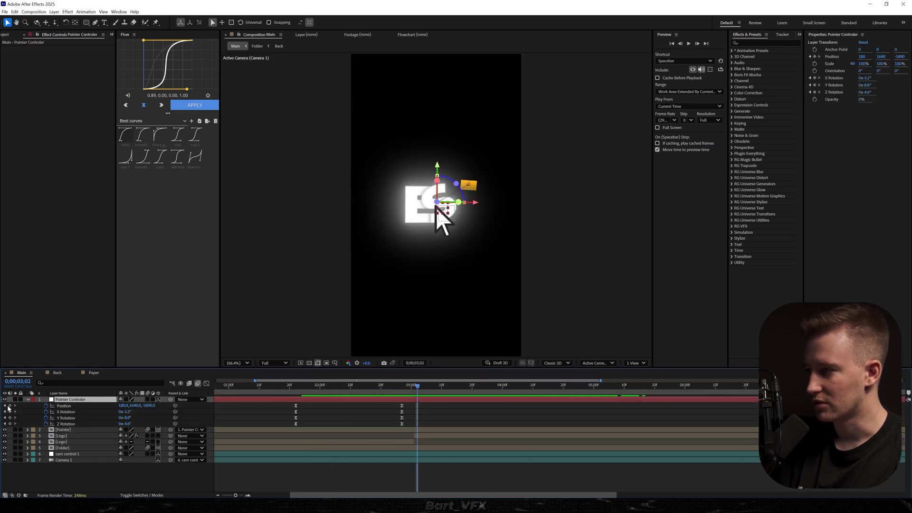
{"action": "left_click", "coordinate": [10, 406]}
{"action": "left_click_drag", "start_coordinate": [421, 391], "coordinate": [486, 391]}
{"action": "left_click_drag", "start_coordinate": [135, 405], "coordinate": [615, 396]}
{"action": "left_click", "coordinate": [418, 406], "text": "shift"}
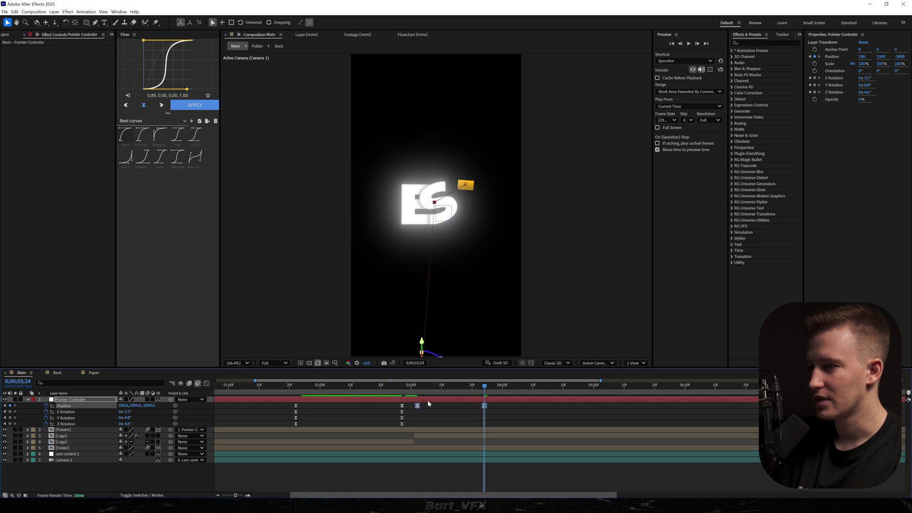
Step: Stretch the Pointer Controller's exit move to end at about 0;00;05;00, reshape its easing in the graph editor and preview it
{"action": "left_click_drag", "start_coordinate": [485, 406], "coordinate": [676, 407]}
{"action": "left_click", "coordinate": [404, 388]}
{"action": "left_click_drag", "start_coordinate": [676, 406], "coordinate": [413, 428]}
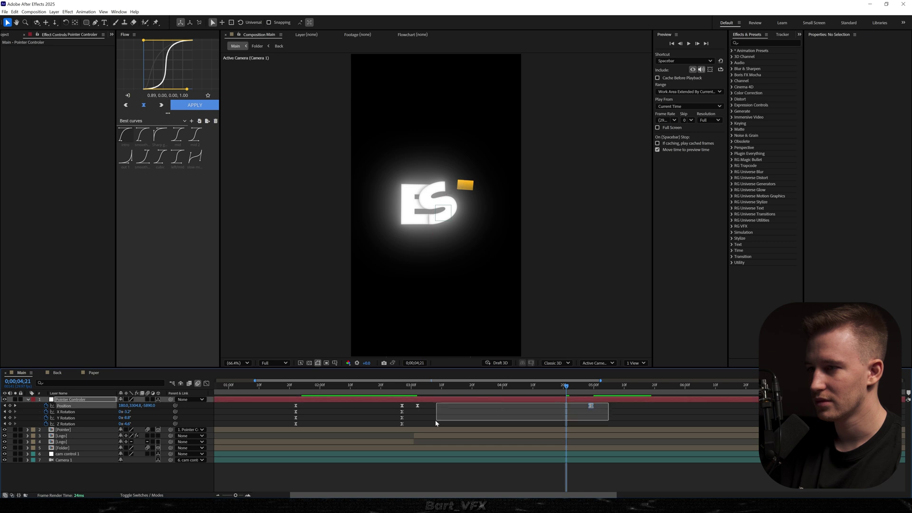
{"action": "left_click", "coordinate": [208, 385]}
{"action": "left_click_drag", "start_coordinate": [451, 465], "coordinate": [491, 461]}
{"action": "left_click_drag", "start_coordinate": [444, 388], "coordinate": [409, 393]}
{"action": "key", "text": "space"}
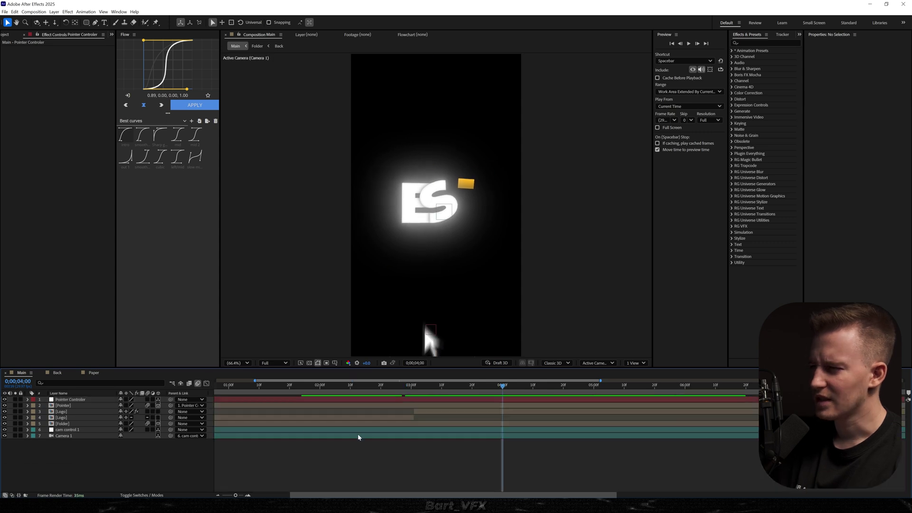
Step: Duplicate cam control 1, delete the copy's second set of keyframes and parent cam control 1 to the copy
{"action": "left_click", "coordinate": [81, 430]}
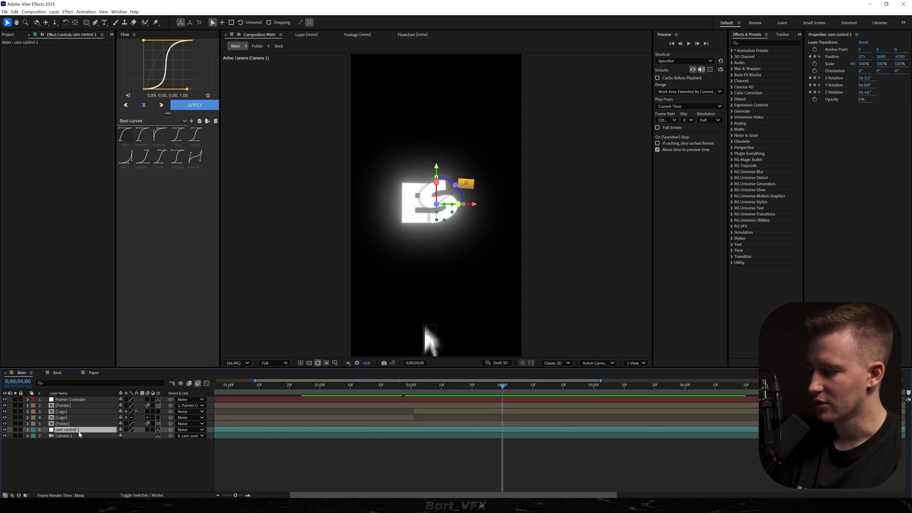
{"action": "key", "text": "ctrl+d"}
{"action": "key", "text": "u"}
{"action": "left_click_drag", "start_coordinate": [415, 433], "coordinate": [389, 456]}
{"action": "key", "text": "Delete"}
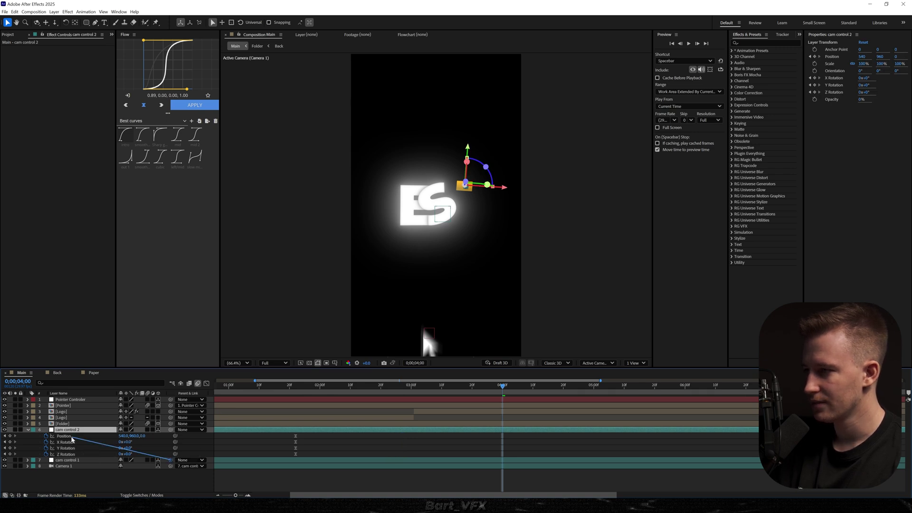
{"action": "key", "text": "space"}
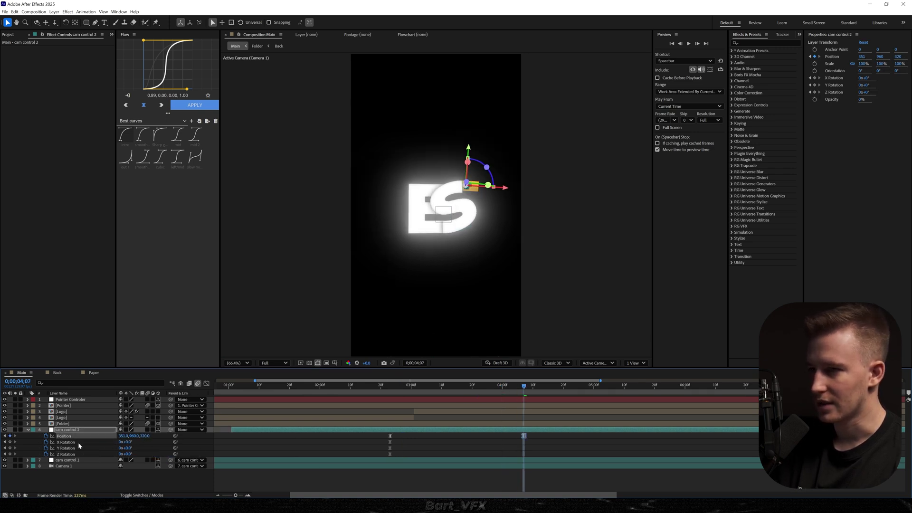
Step: Animate cam control 2 to position about 351, 960, 320 and Z rotation about -4.9°, eased with the mid 2 curve
{"action": "left_click_drag", "start_coordinate": [129, 455], "coordinate": [114, 457]}
{"action": "left_click_drag", "start_coordinate": [352, 433], "coordinate": [531, 464]}
{"action": "left_click", "coordinate": [195, 134]}
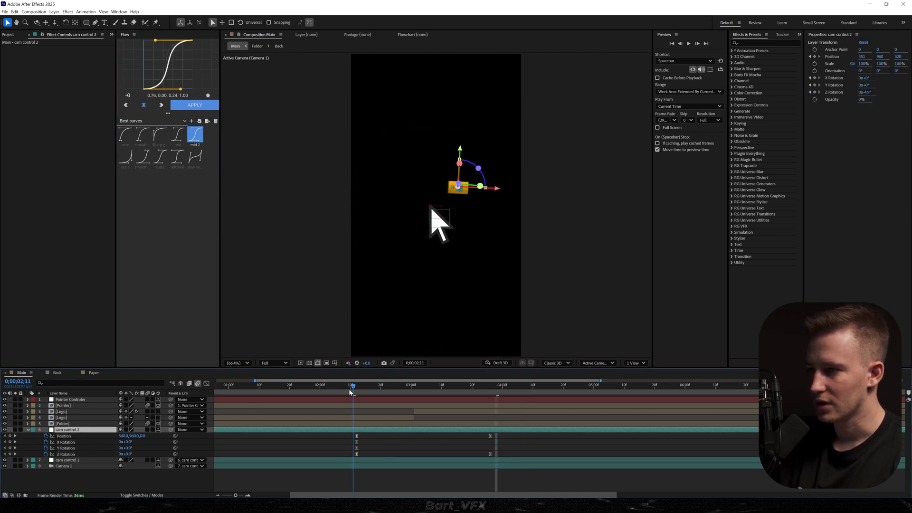
Step: Preview the camera push-in and shift the glowing Logo layer's start to about 0;00;03;03
{"action": "left_click_drag", "start_coordinate": [352, 389], "coordinate": [348, 388]}
{"action": "key", "text": "space"}
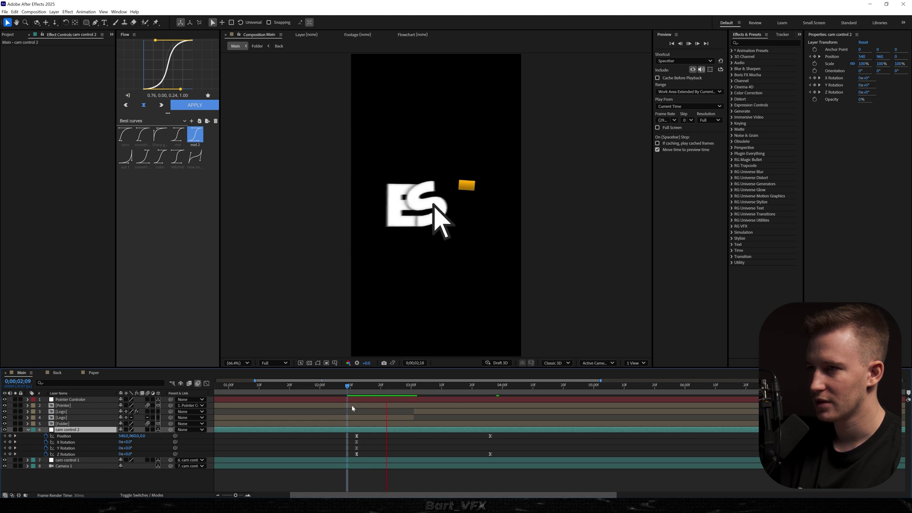
{"action": "left_click", "coordinate": [314, 389]}
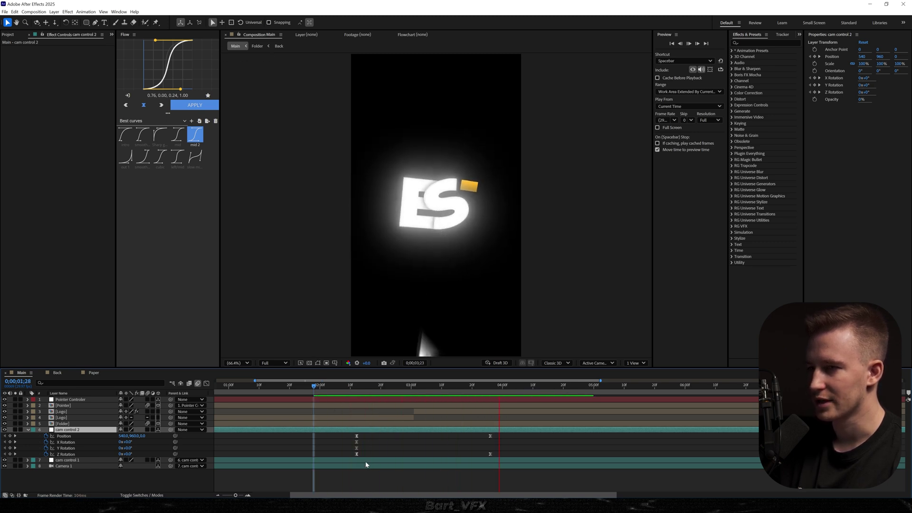
{"action": "key", "text": "space"}
{"action": "left_click", "coordinate": [417, 412]}
{"action": "key", "text": "space"}
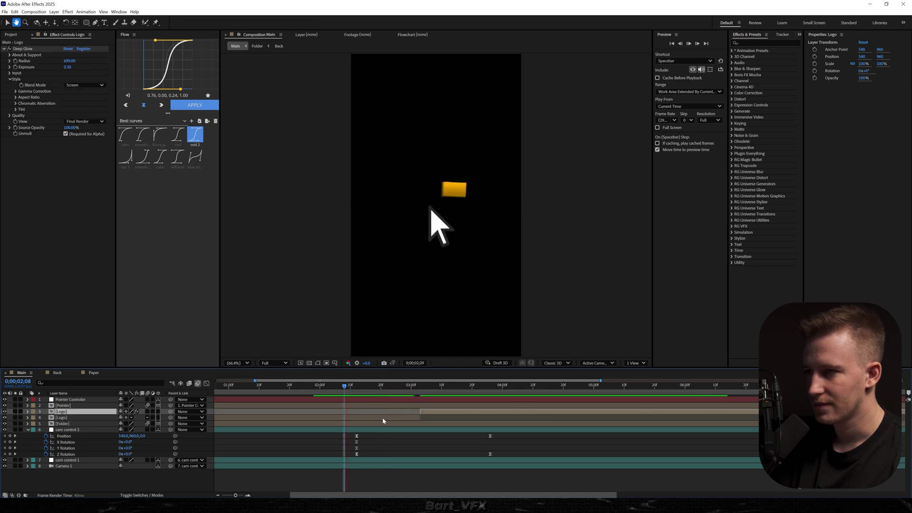
Step: Fade out the Pointer layer with opacity keyframes over ten frames from about 0;00;03;07 and preview the exit
{"action": "left_click", "coordinate": [429, 401]}
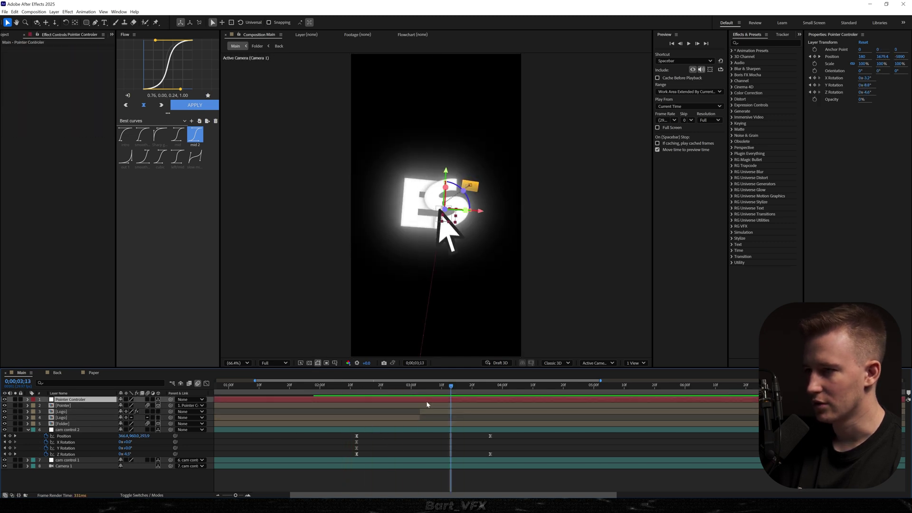
{"action": "left_click", "coordinate": [431, 405]}
{"action": "left_click", "coordinate": [433, 386]}
{"action": "key", "text": "alt+shift+t"}
{"action": "key", "text": "shift+Page_Down"}
{"action": "left_click_drag", "start_coordinate": [123, 412], "coordinate": [27, 412]}
{"action": "key", "text": "space"}
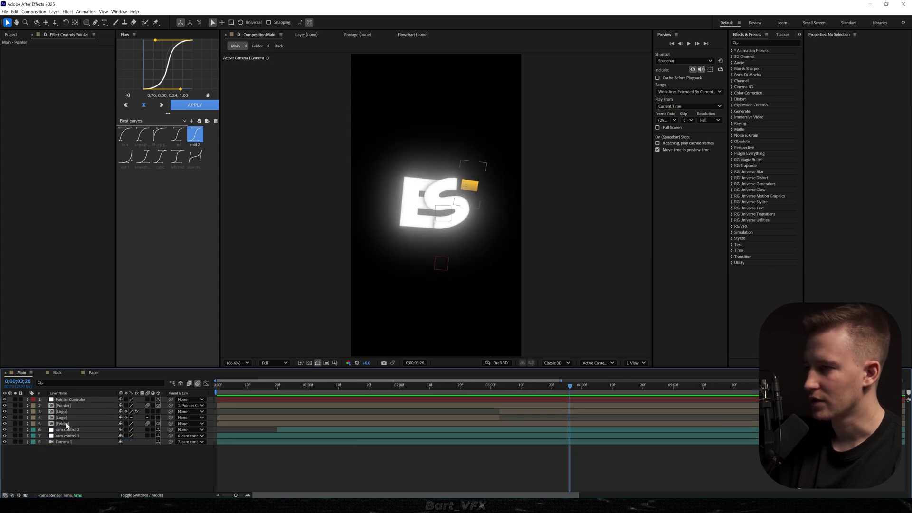
Step: Review the opening animation inside the Folder composition and play back the Main composition from the start
{"action": "double_click", "coordinate": [67, 424]}
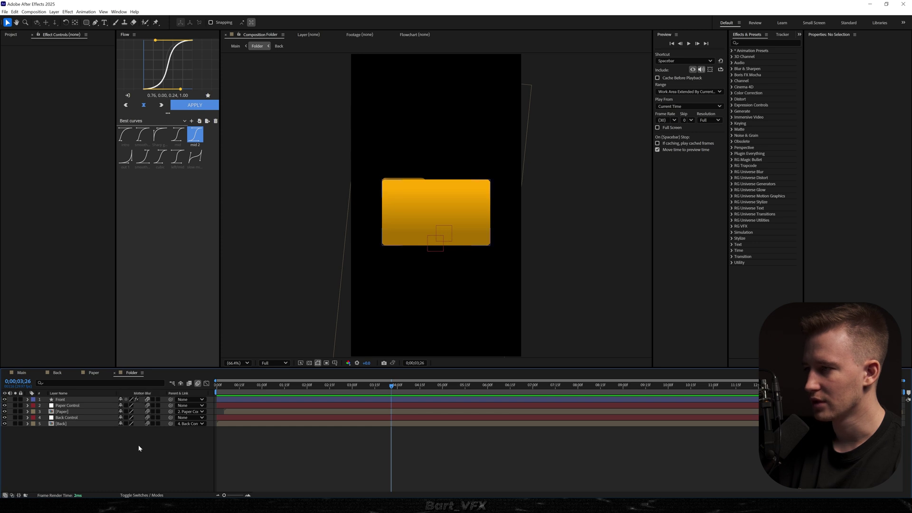
{"action": "left_click", "coordinate": [285, 392]}
{"action": "key", "text": "space"}
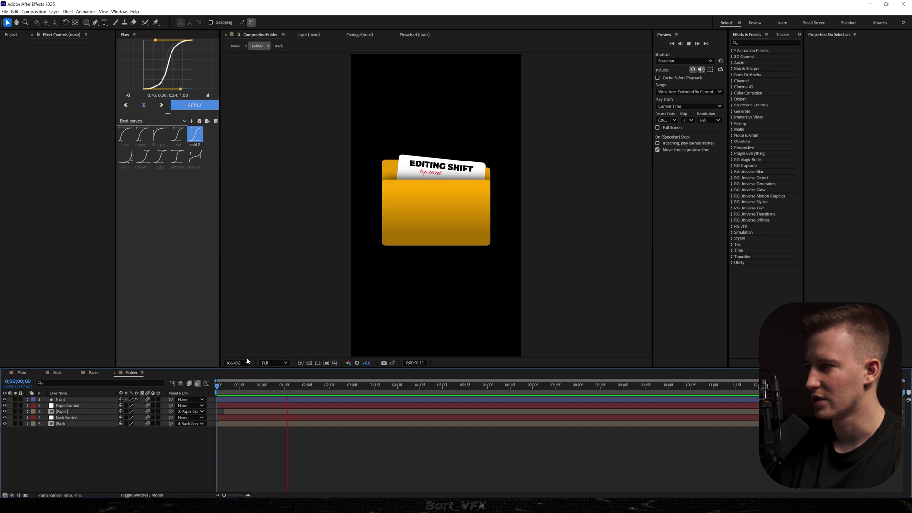
{"action": "left_click", "coordinate": [22, 372]}
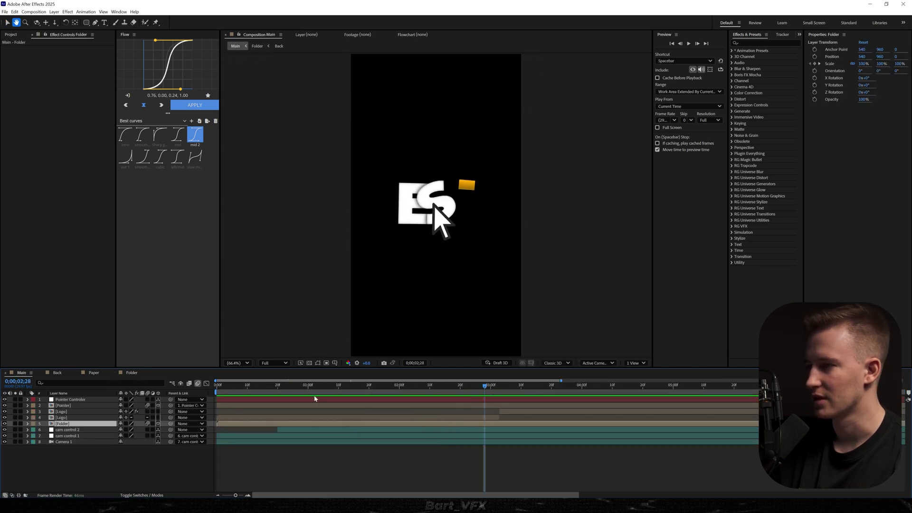
{"action": "left_click_drag", "start_coordinate": [276, 386], "coordinate": [257, 387]}
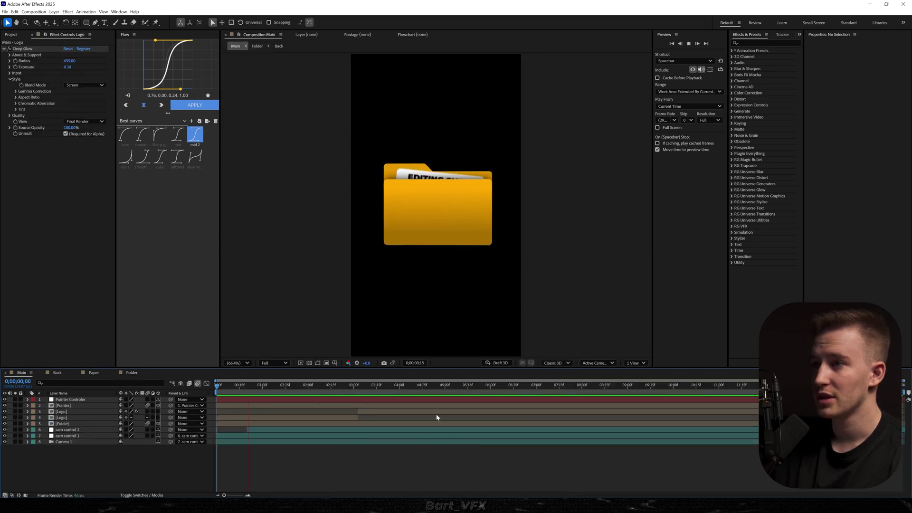
{"action": "key", "text": "space"}
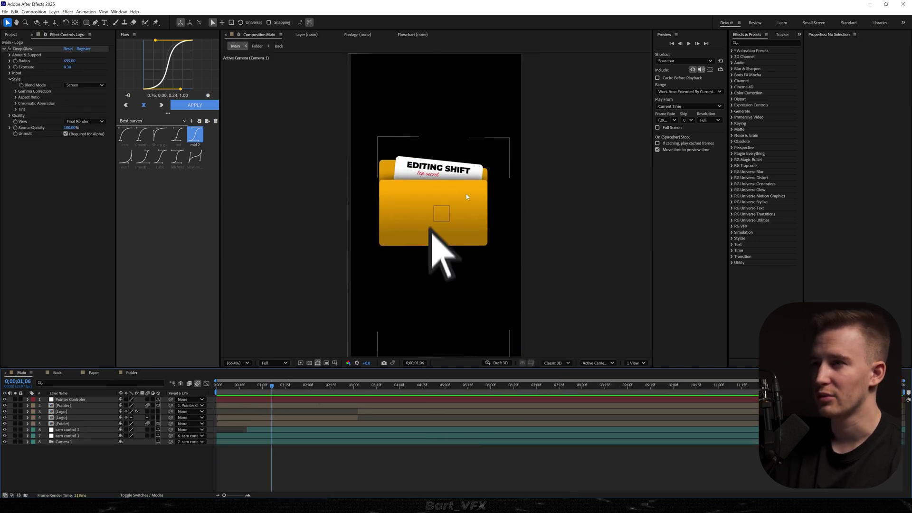